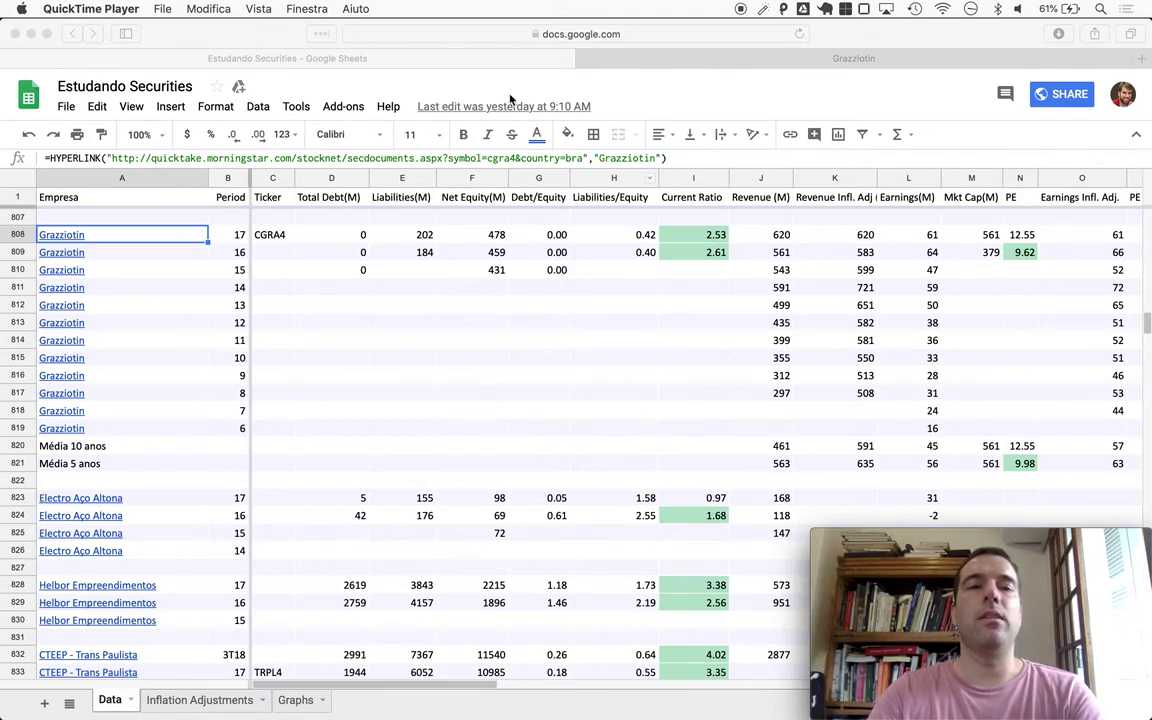
In a new Safari tab, type 'grazz' and load the autocompleted grazziotin.com.br site.
left_click(443, 50)
key("super+t")
type("g")
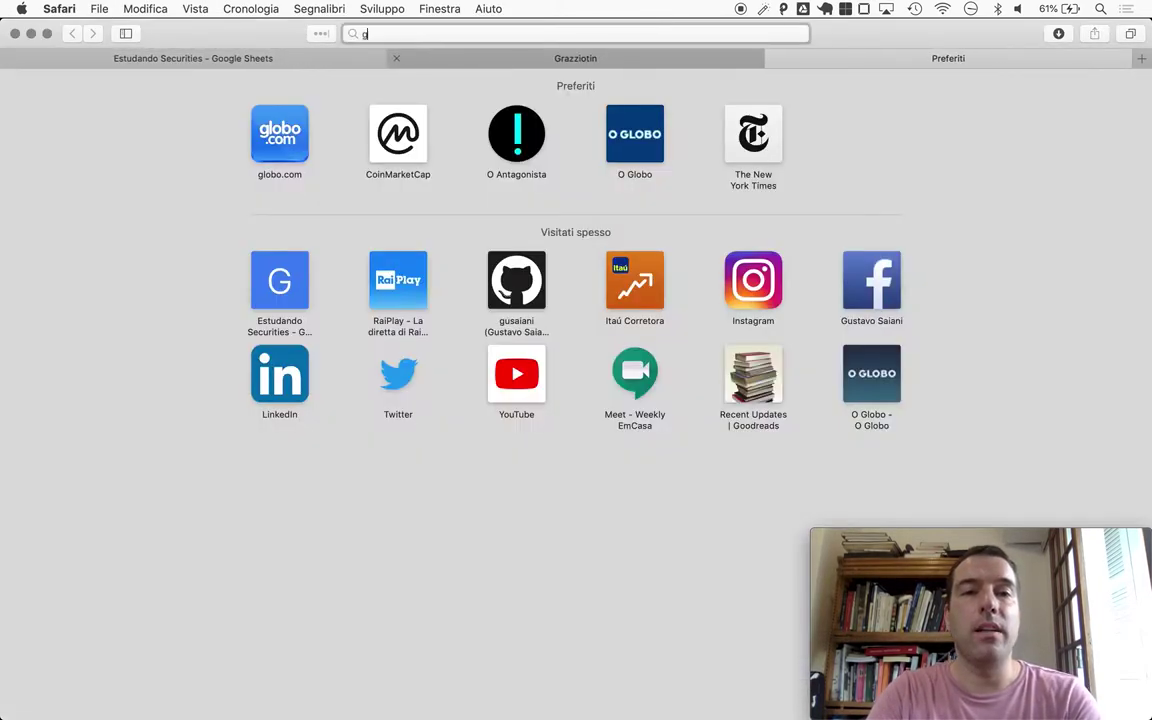
type("razziotin.com.br")
key("Return")
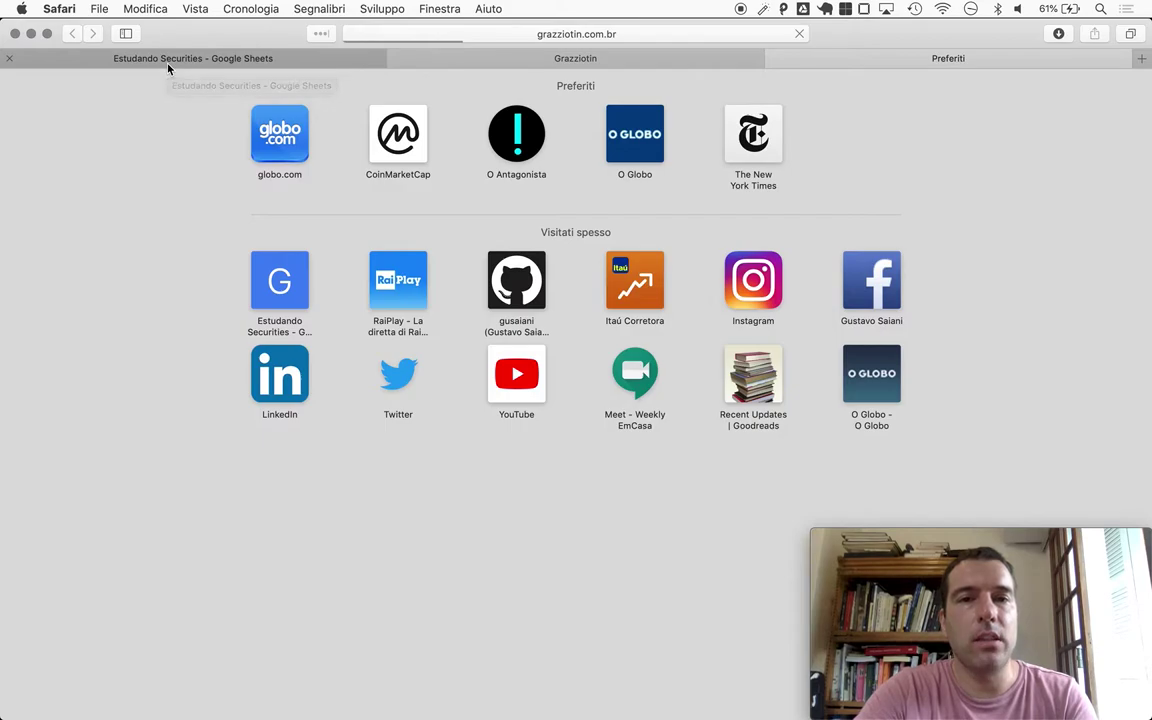
Switch back to the 'Estudando Securities - Google Sheets' browser tab.
left_click(168, 58)
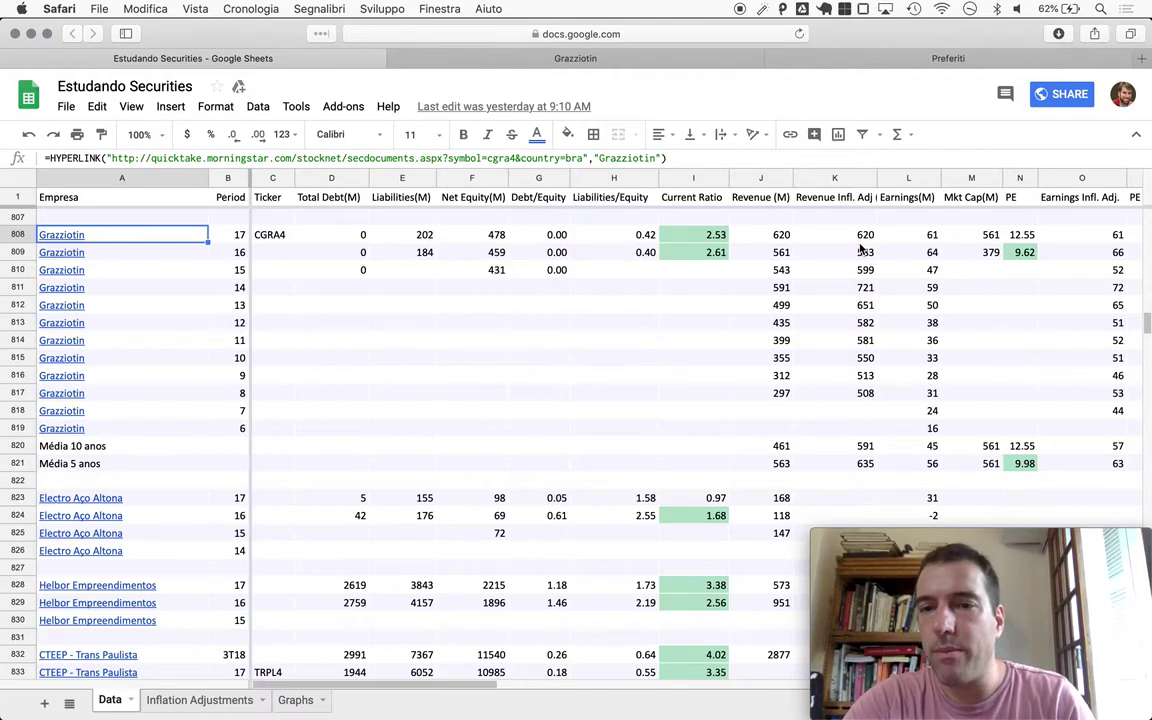
scroll(860, 250, "right", 3)
scroll(860, 250, "up", 1)
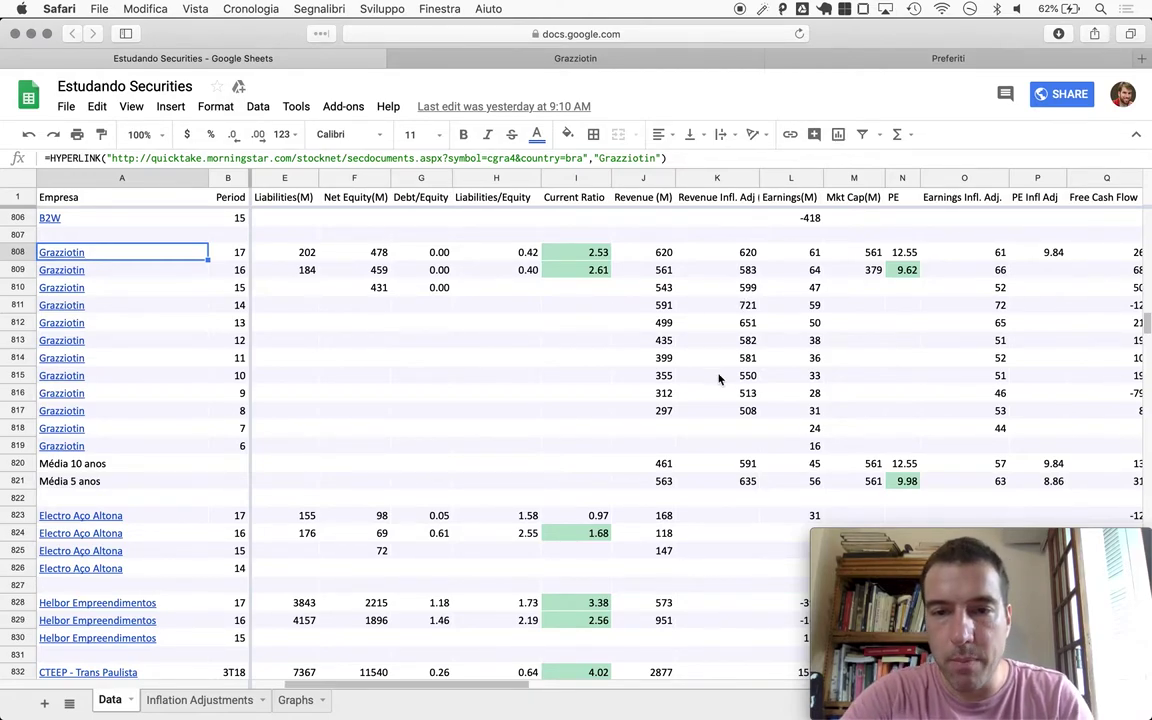
scroll(736, 390, "right", 3)
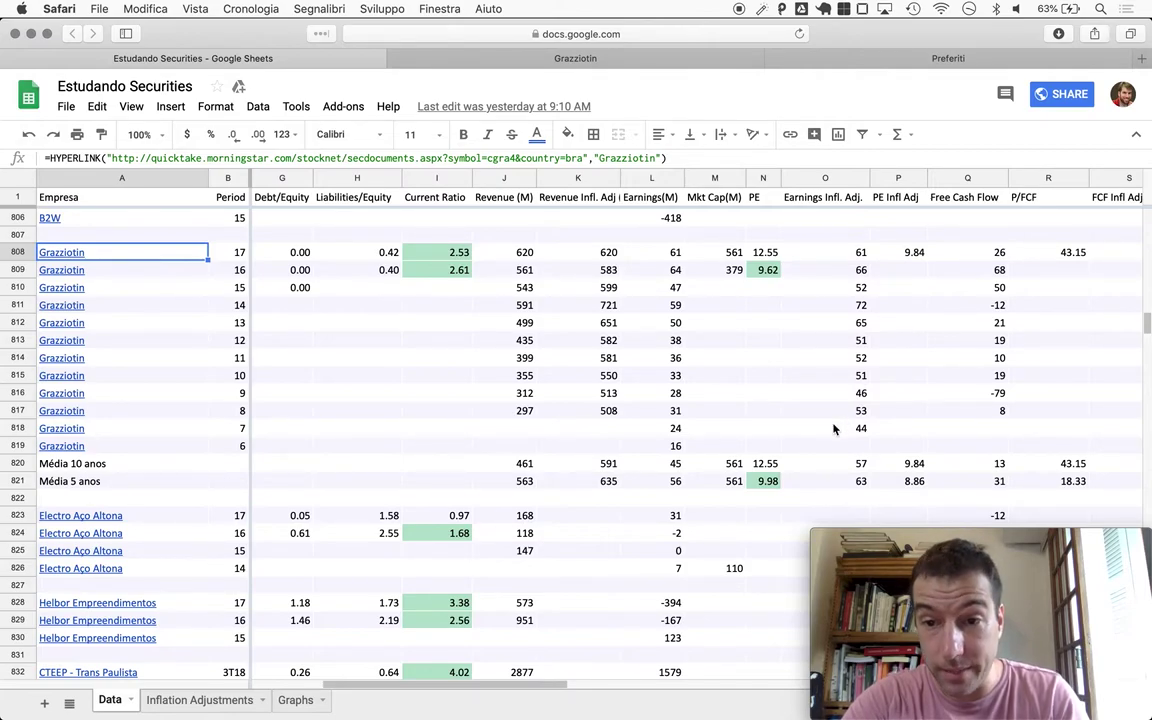
scroll(834, 429, "right", 5)
scroll(834, 429, "up", 1)
scroll(834, 429, "down", 1)
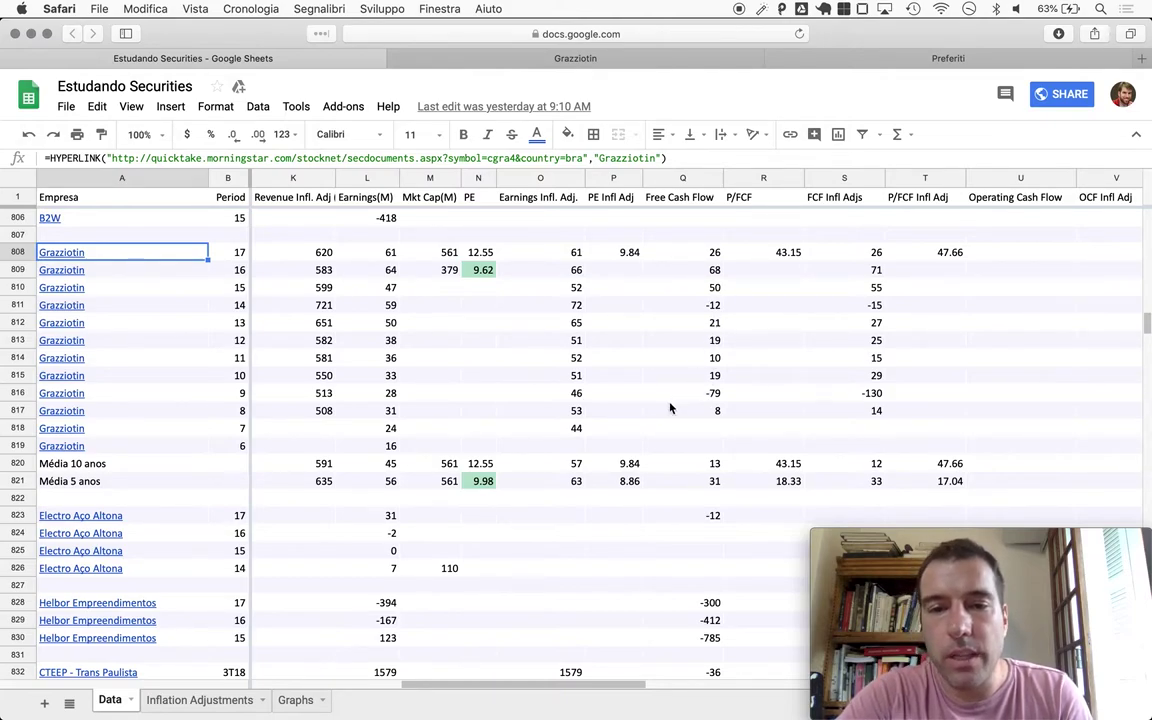
scroll(715, 400, "down", 1)
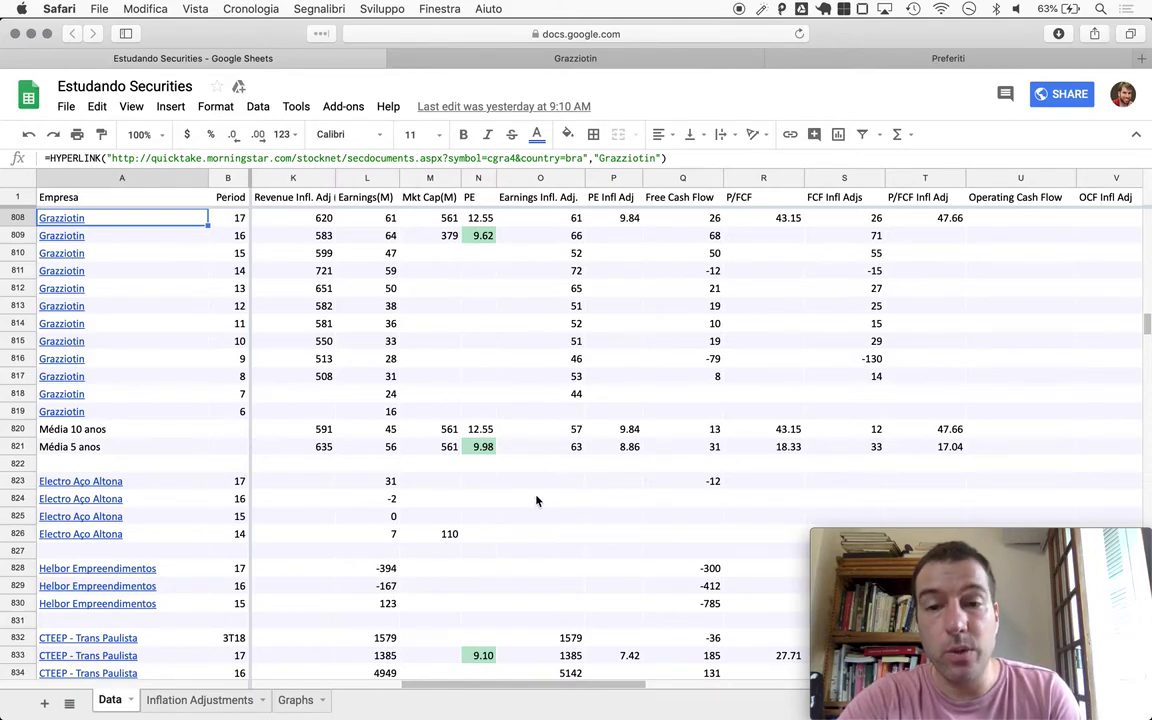
scroll(536, 500, "up", 1)
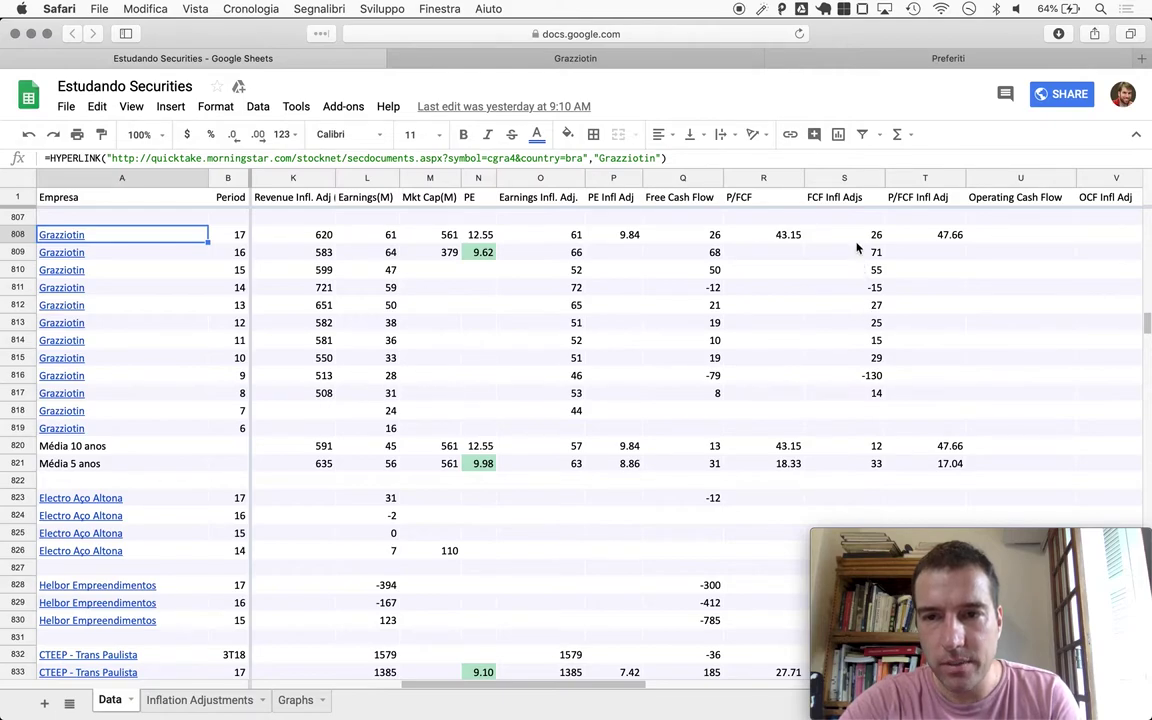
Undo the last change to restore the Current Ratio and Revenue columns, then scroll up.
key("ctrl+z")
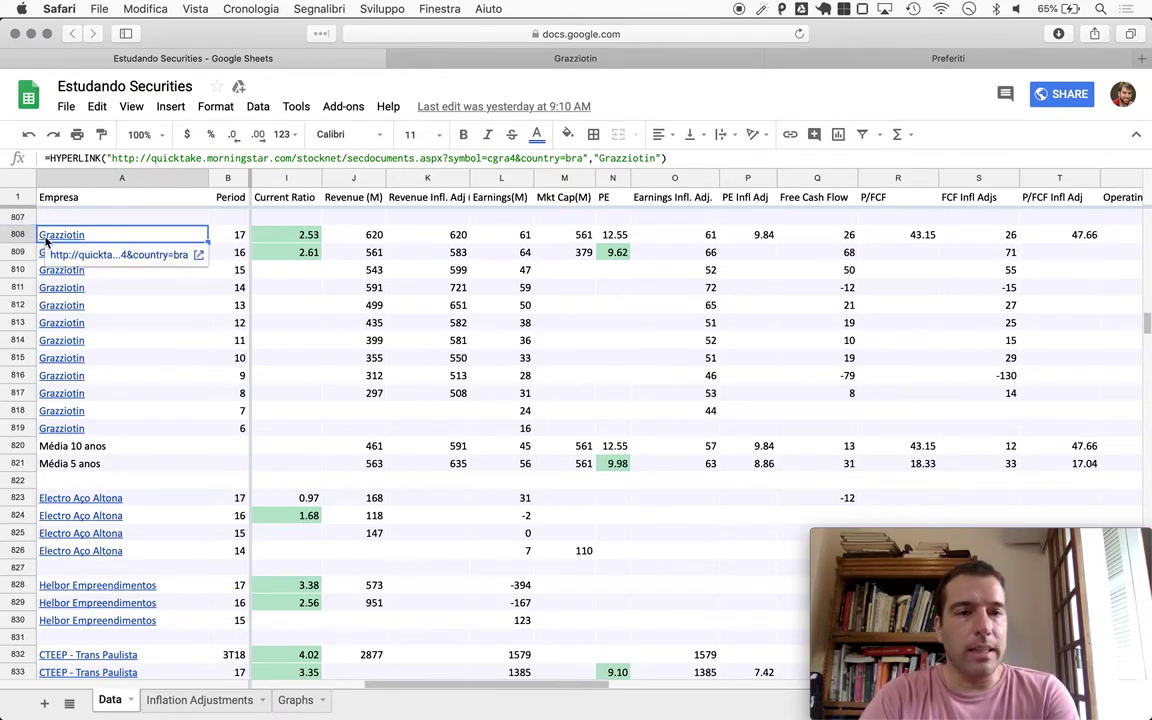
scroll(72, 322, "up", 1)
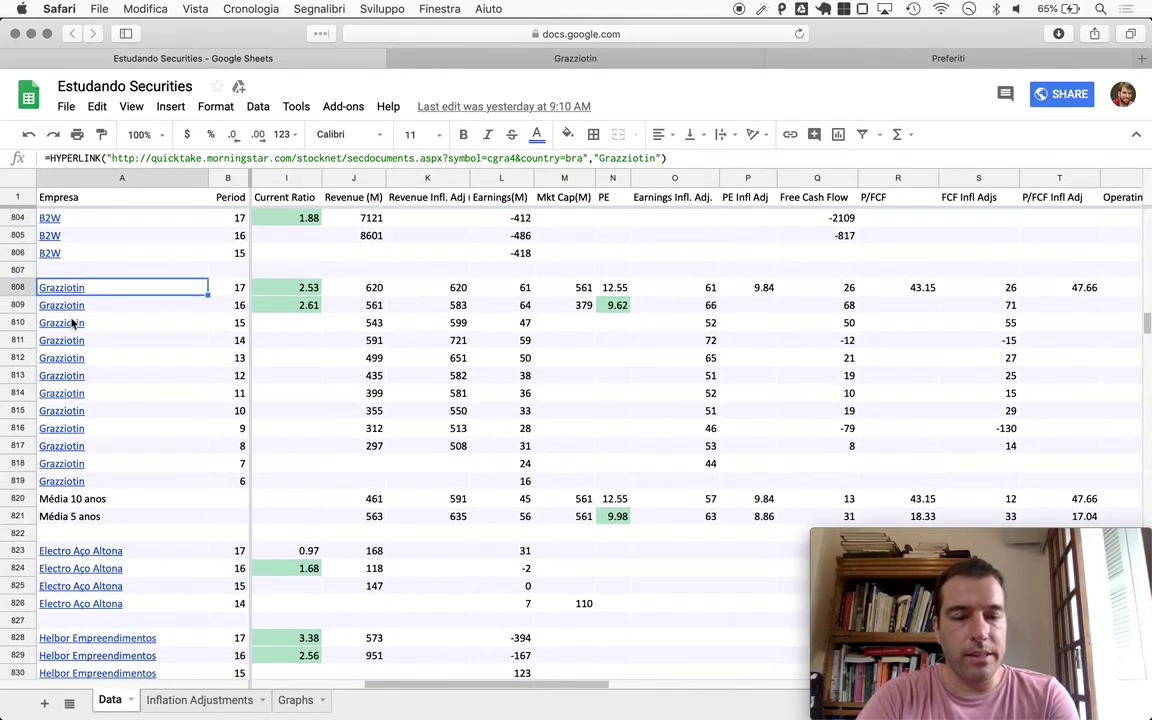
Cancel the stray company-cell edits and insert an empty row above the Grazziotin rows.
type("z")
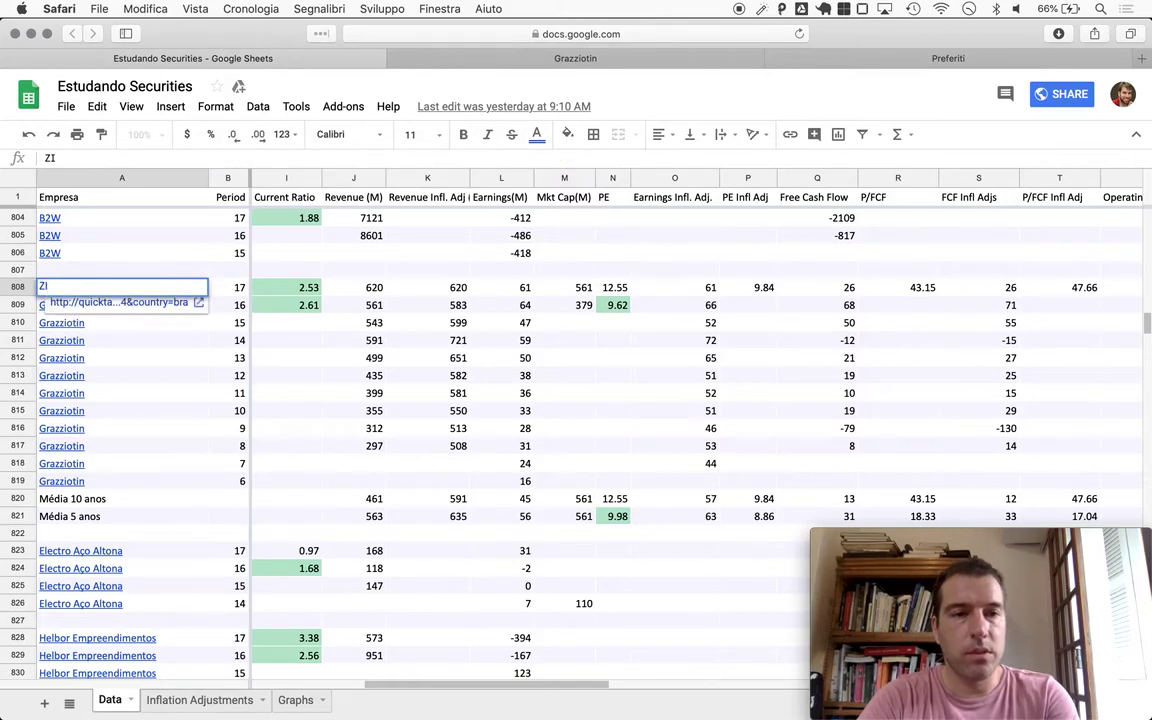
key("BackSpace")
type("Gr")
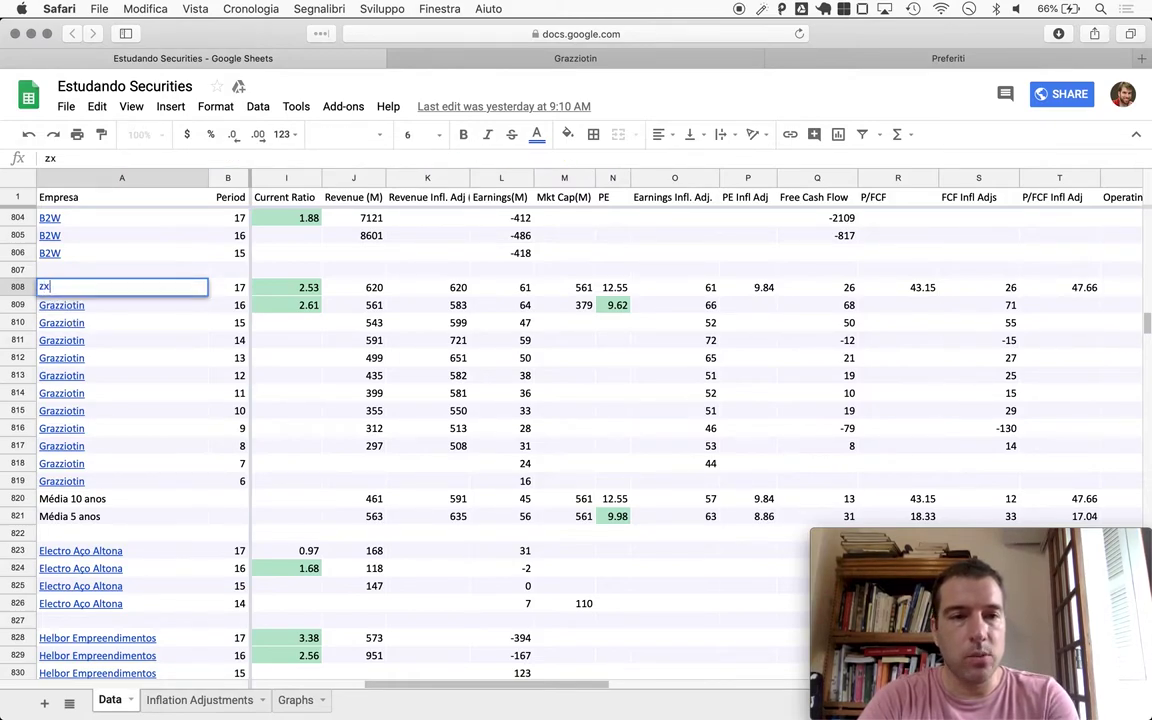
key("Escape")
type("zz")
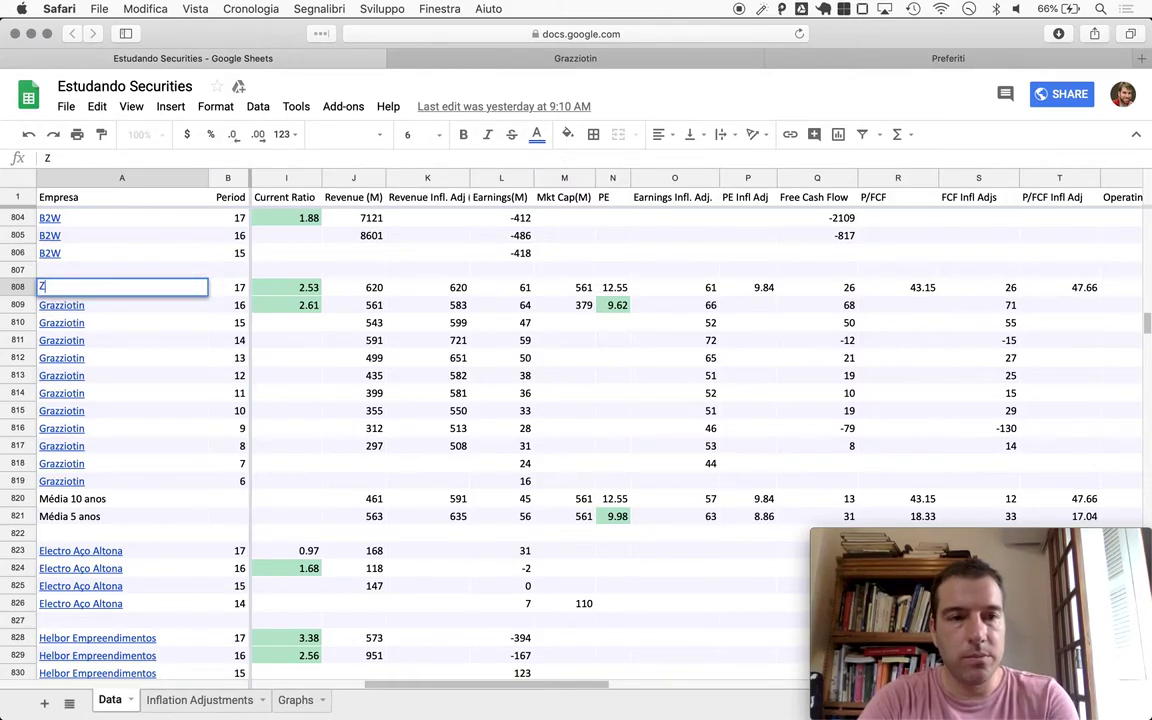
key("Escape")
key("ctrl+alt+i")
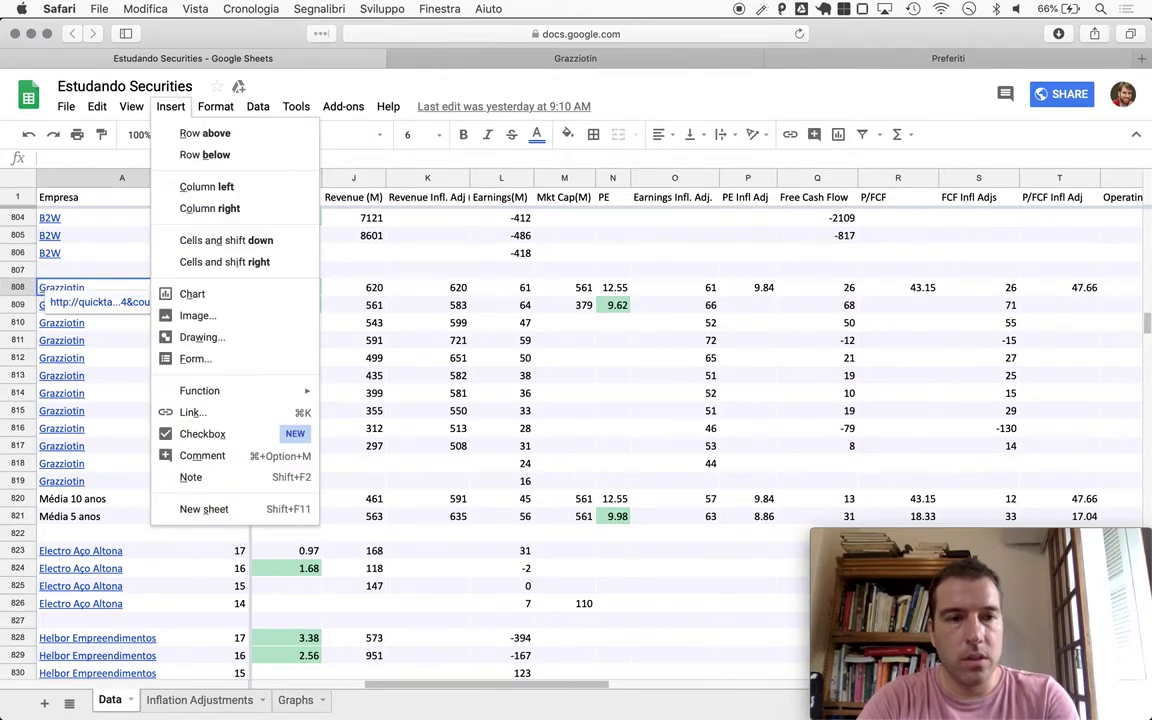
key("r")
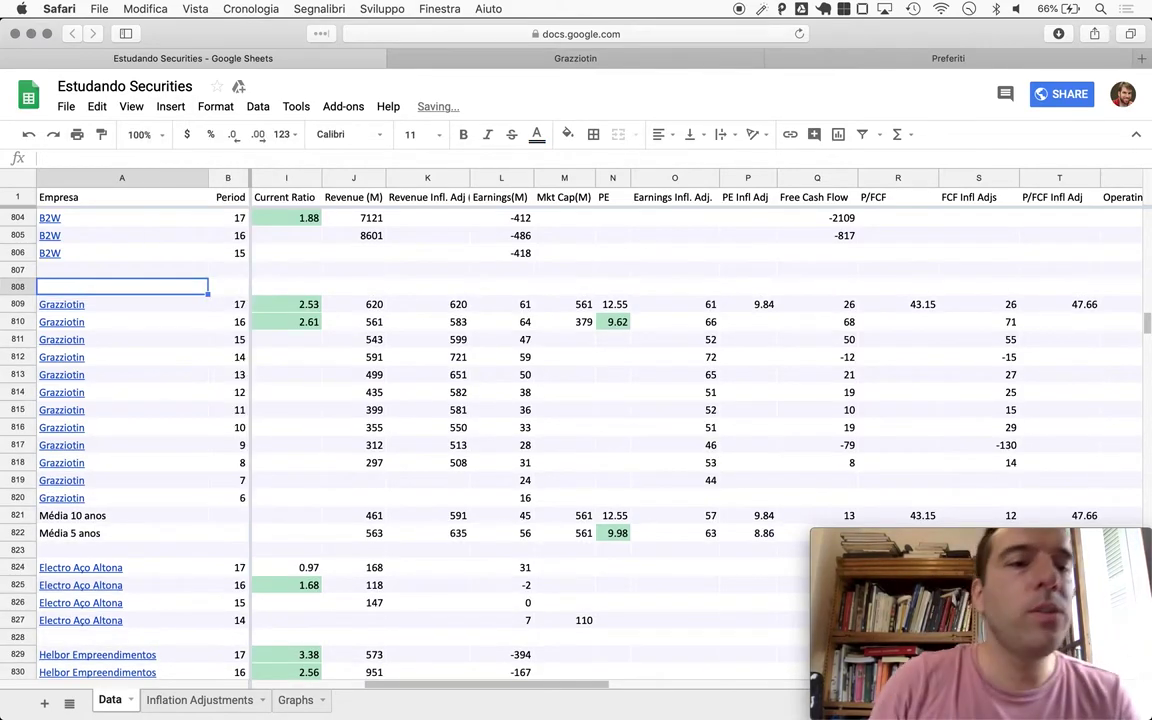
Enter 3T18 as the period of the new row.
key("super+space")
key("Escape")
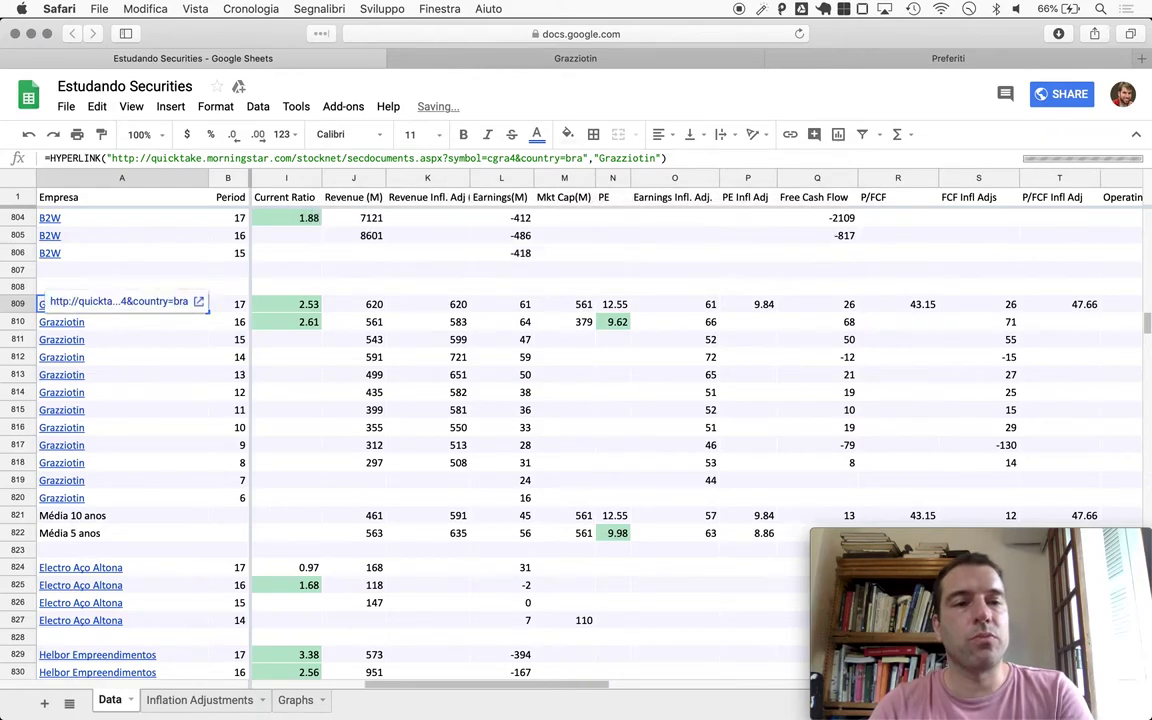
key("Up")
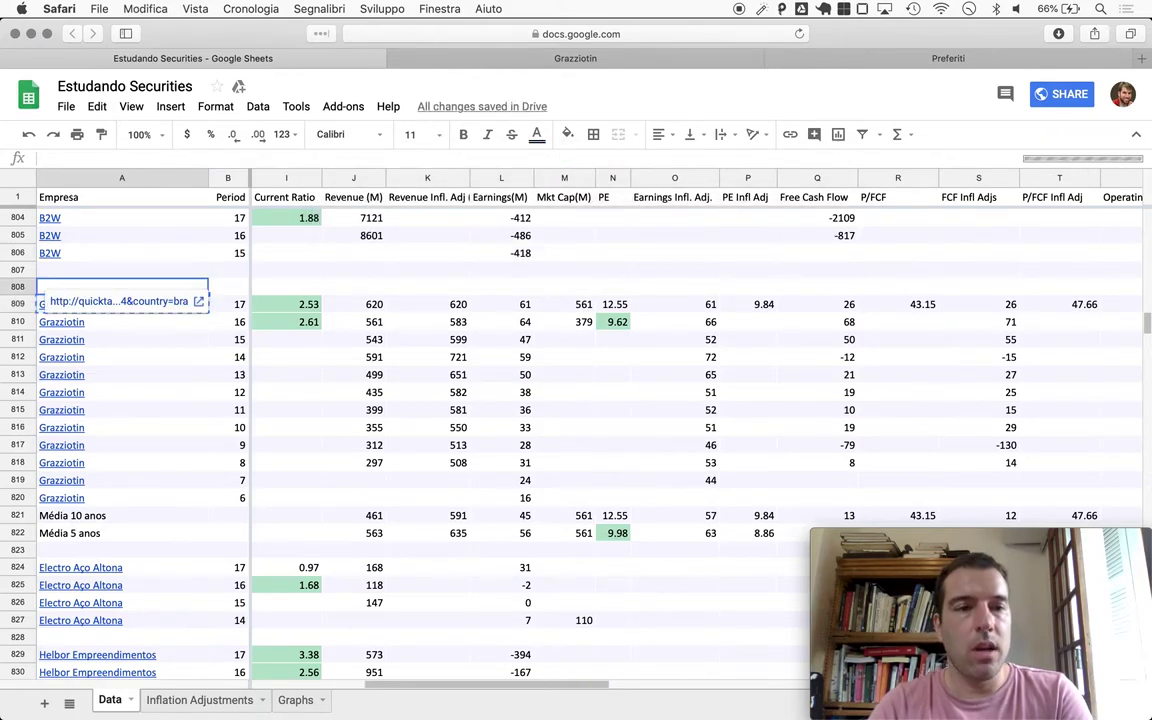
key("Right")
type("3T18")
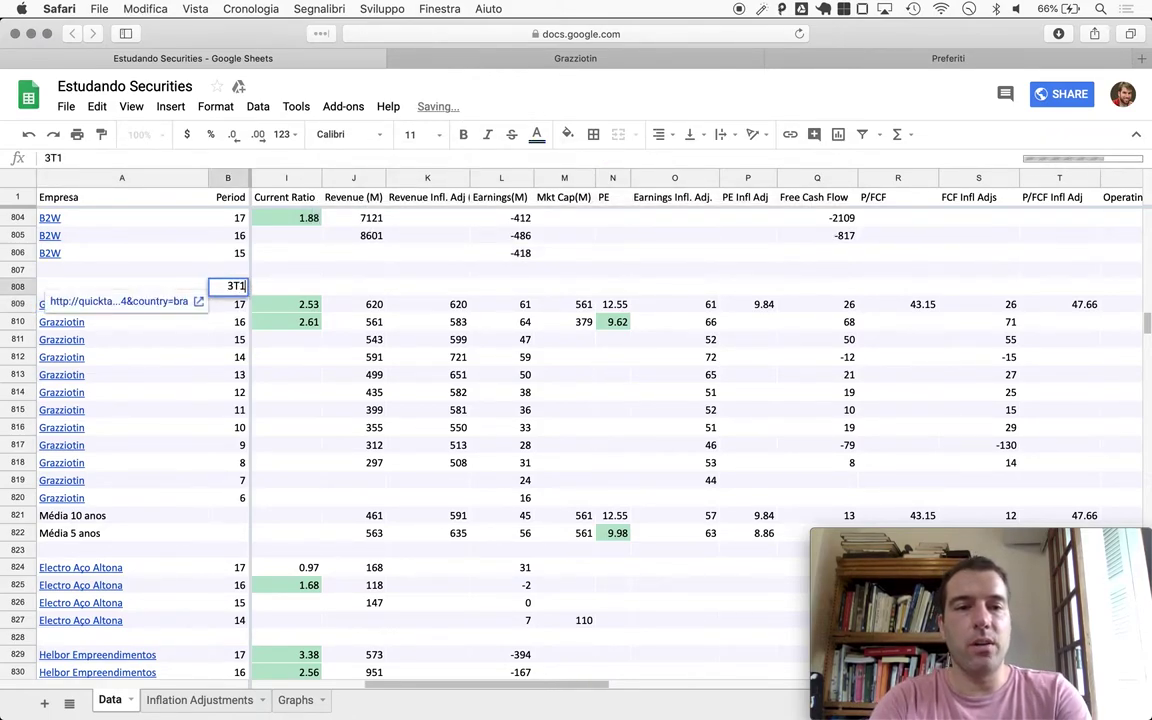
key("Return")
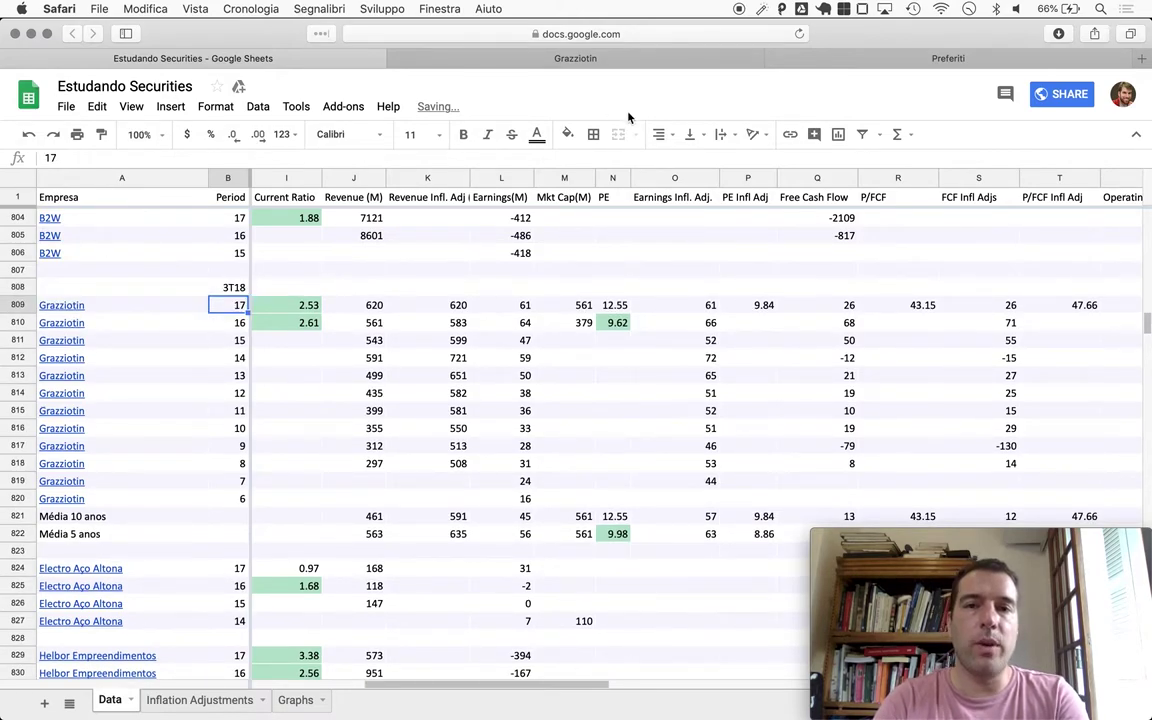
left_click(588, 60)
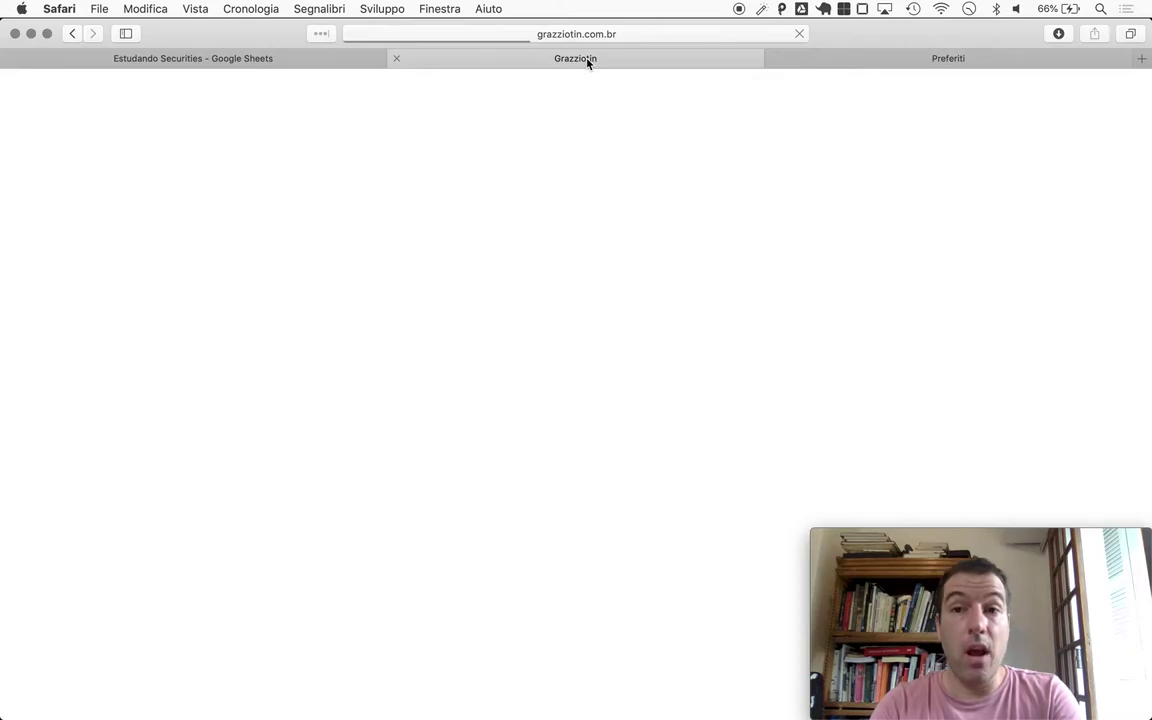
Close the extra tabs and open the 30/09/2018 quarterly report from Grazziotin's Morningstar filings.
key("super+w")
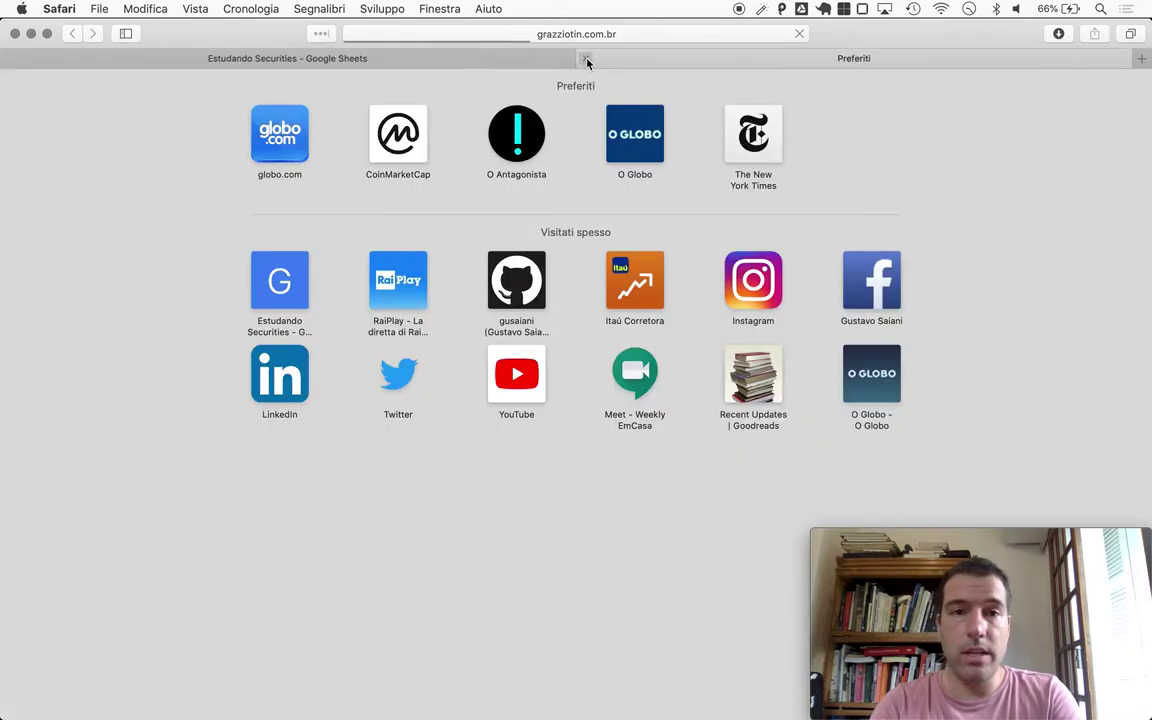
key("super+w")
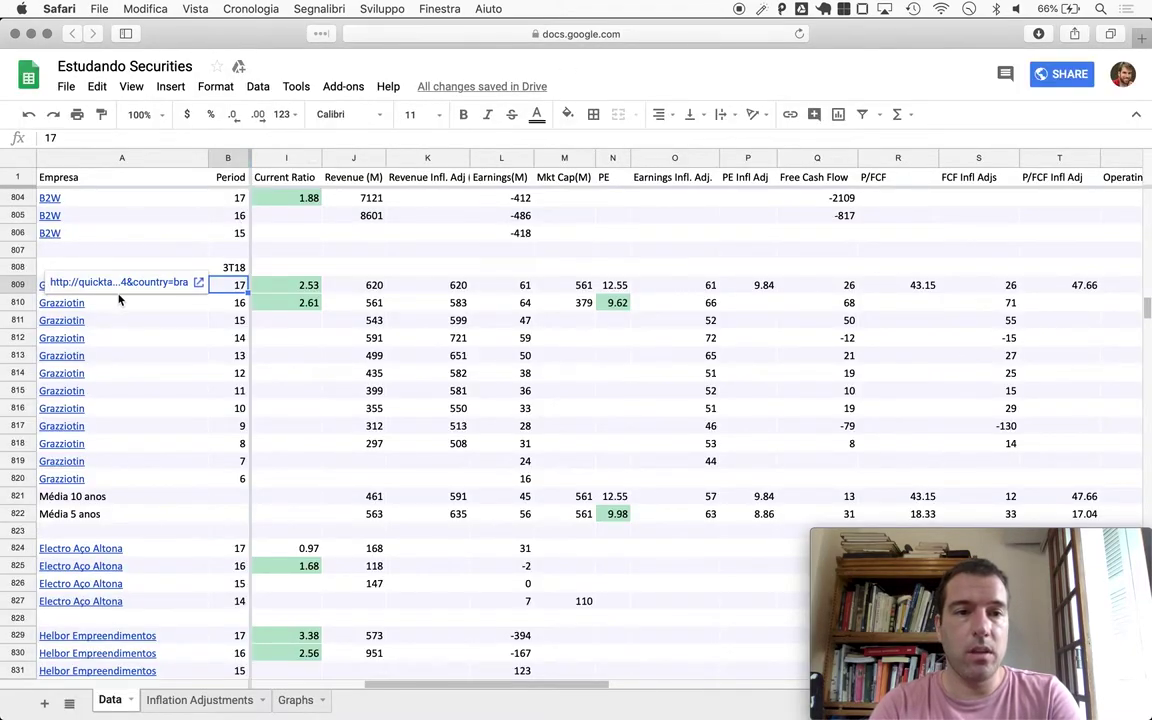
left_click(122, 288)
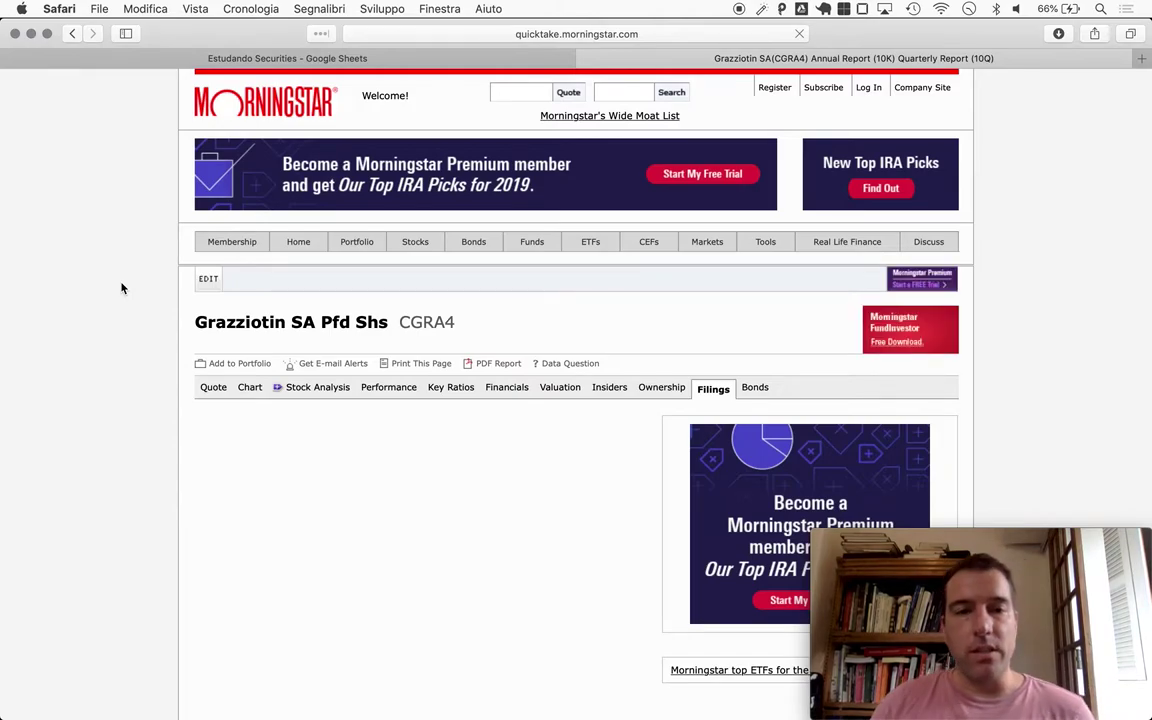
scroll(67, 481, "down", 3)
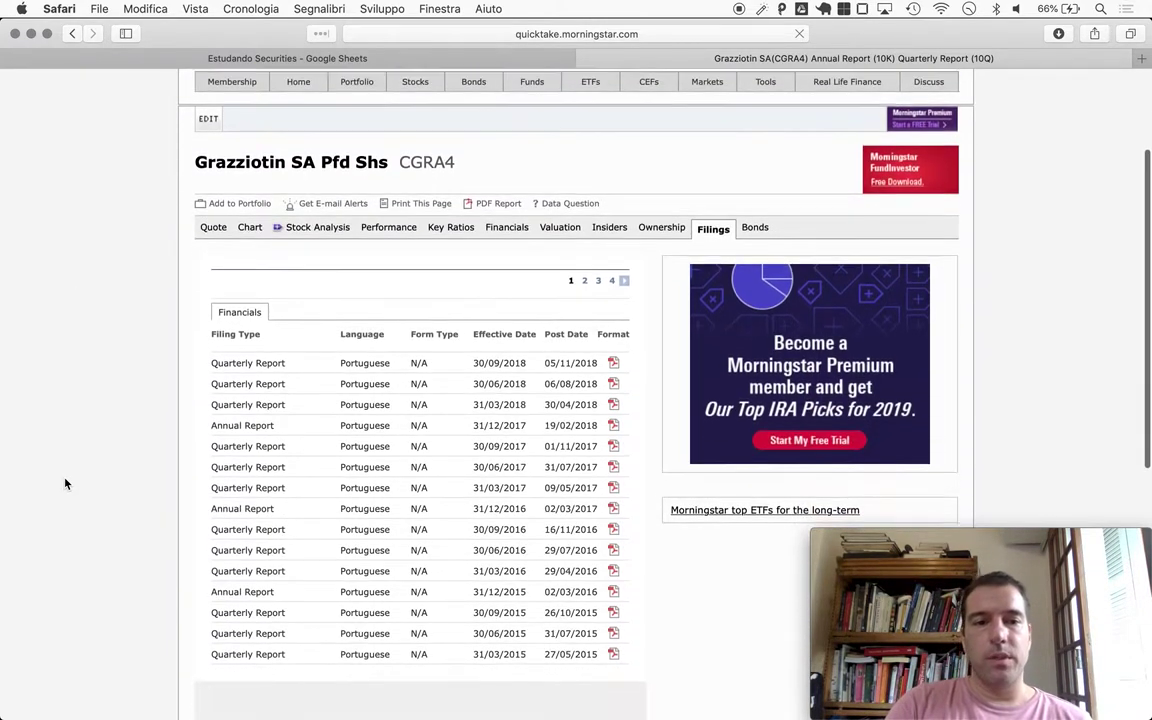
scroll(115, 434, "down", 3)
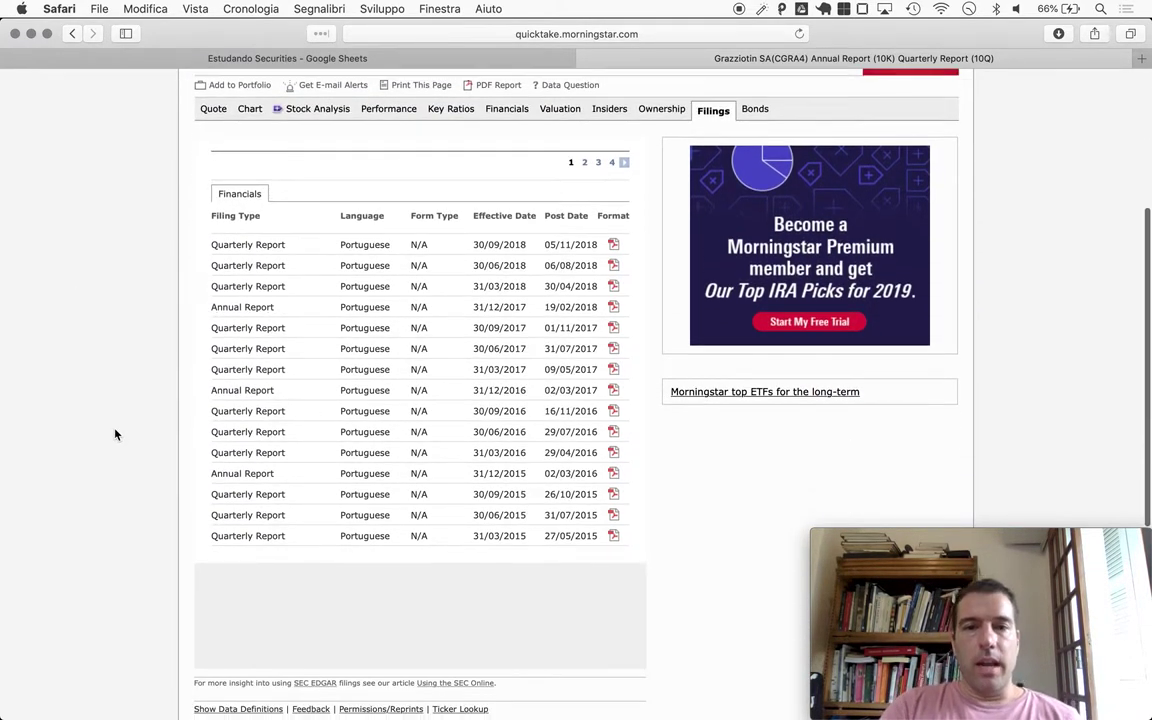
left_click(614, 246)
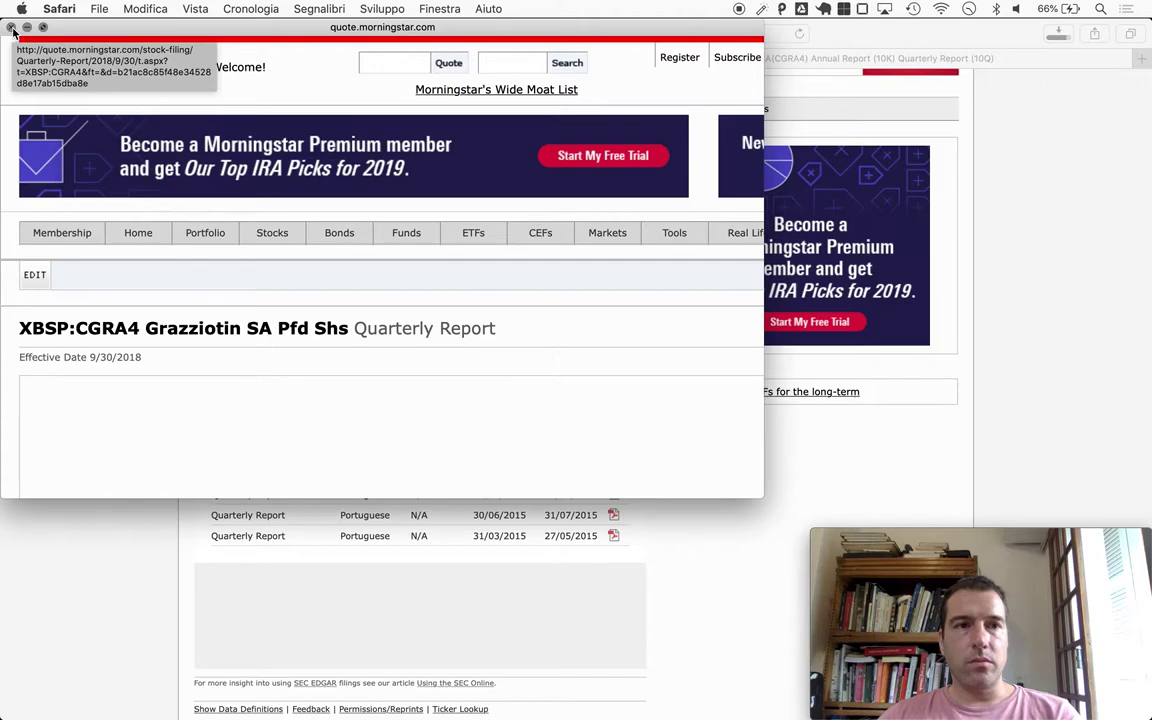
Close the Morningstar popup and jump to the report's Balanço Patrimonial Passivo page in Preview.
left_click(12, 28)
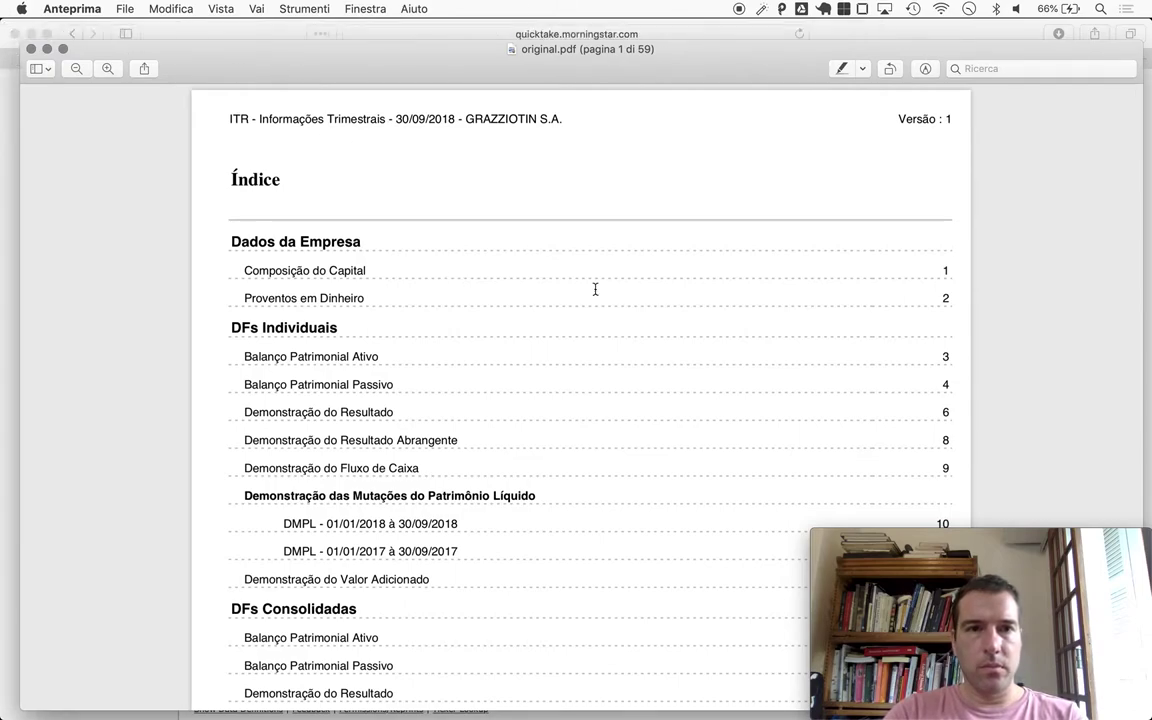
scroll(504, 303, "down", 5)
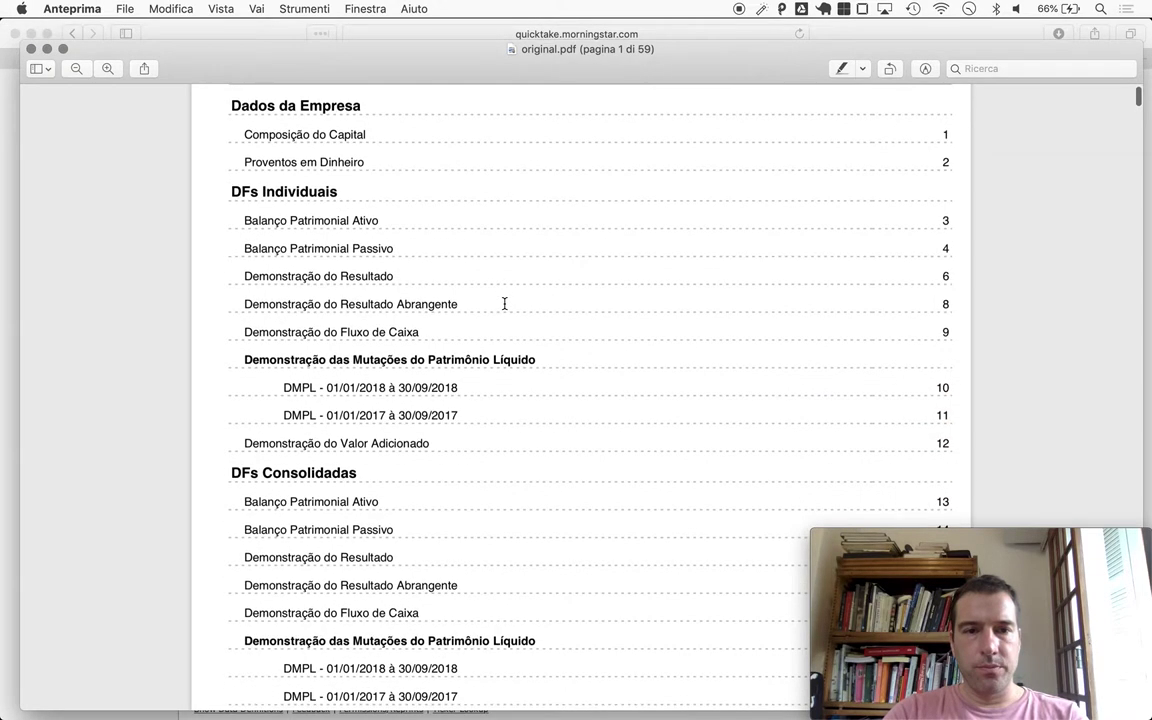
scroll(504, 303, "down", 6)
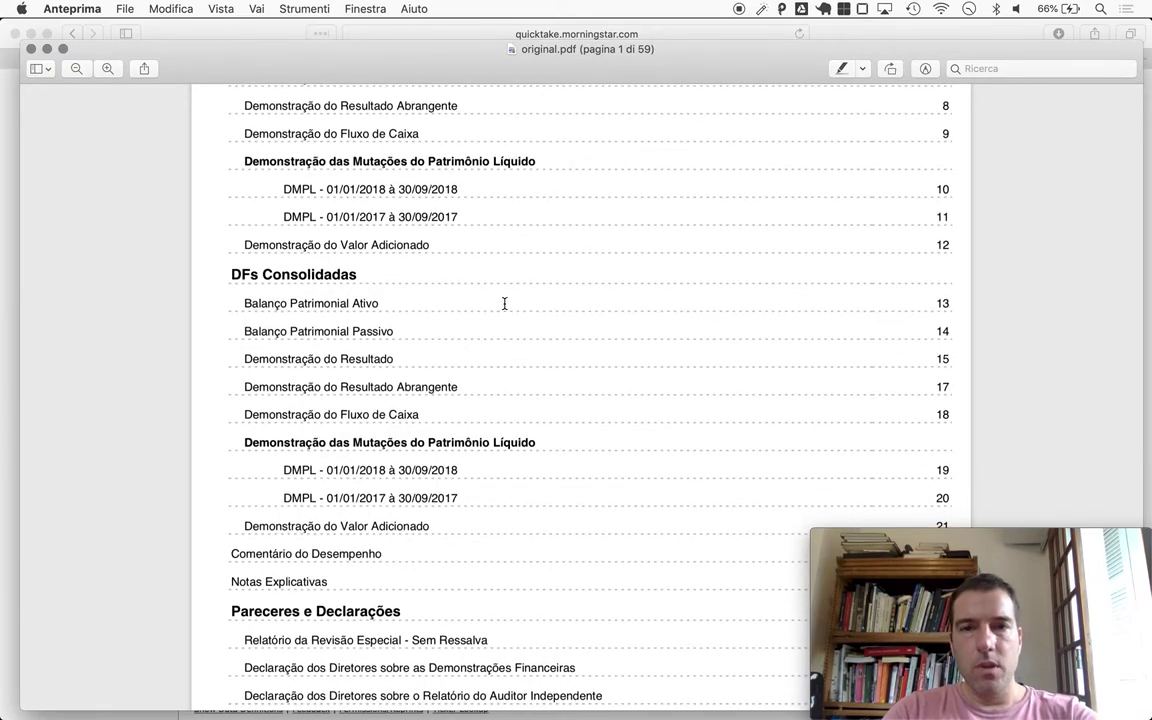
key("alt+super+g")
type("13")
key("Return")
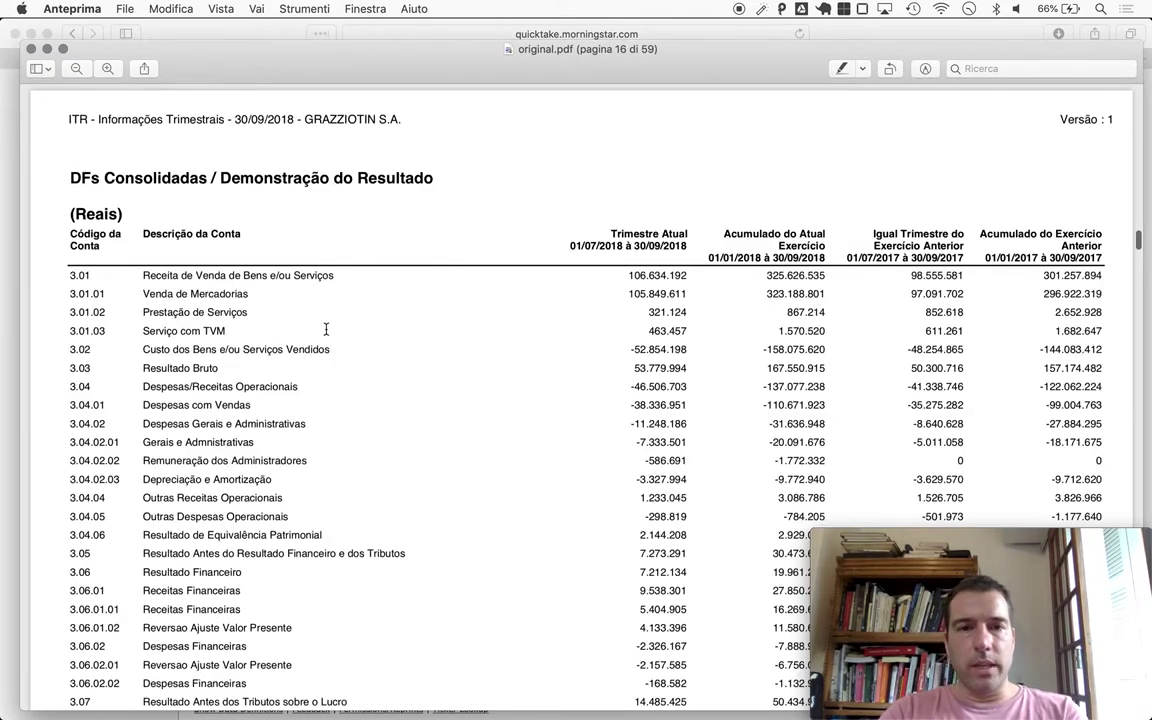
scroll(324, 329, "up", 15)
scroll(494, 251, "up", 3)
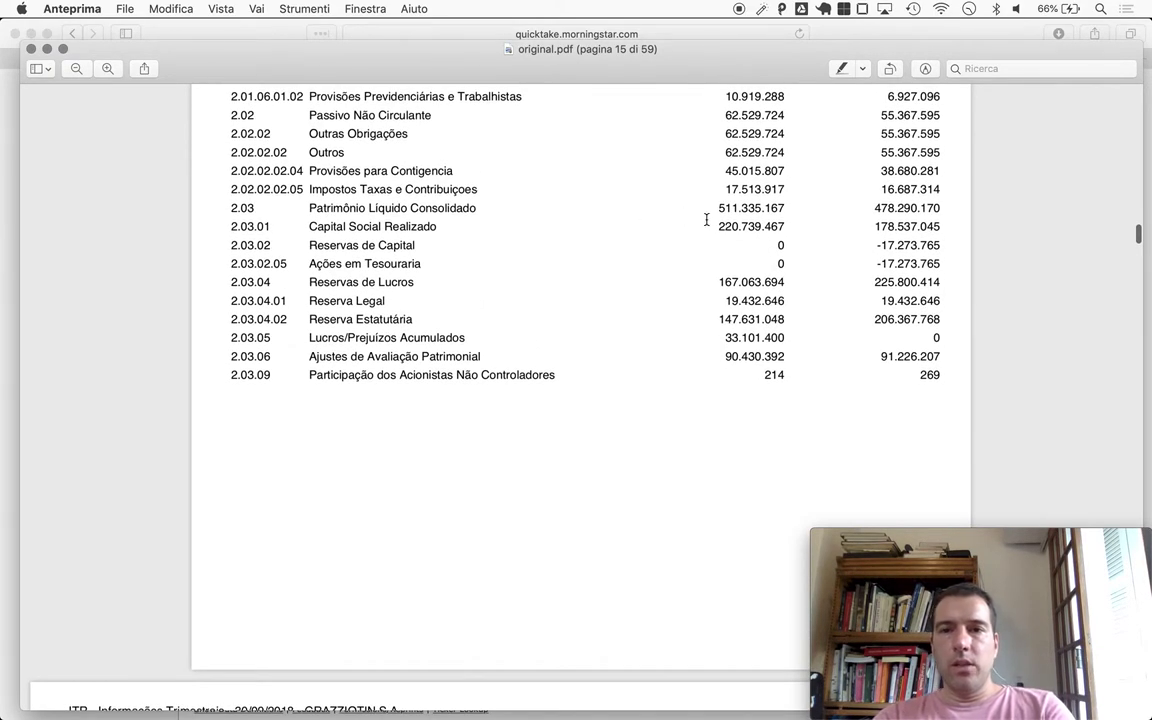
key("super+Tab")
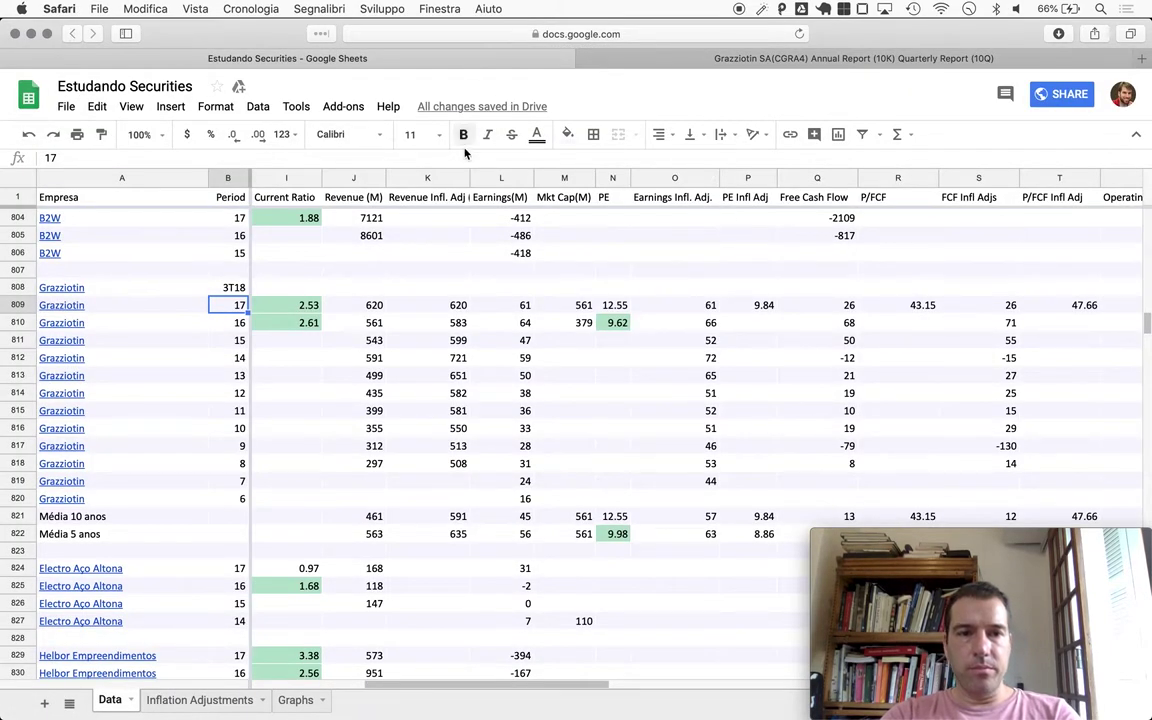
Enter 511 as Grazziotin's 3T18 Net Equity.
scroll(450, 305, "left", 10)
scroll(450, 305, "up", 1)
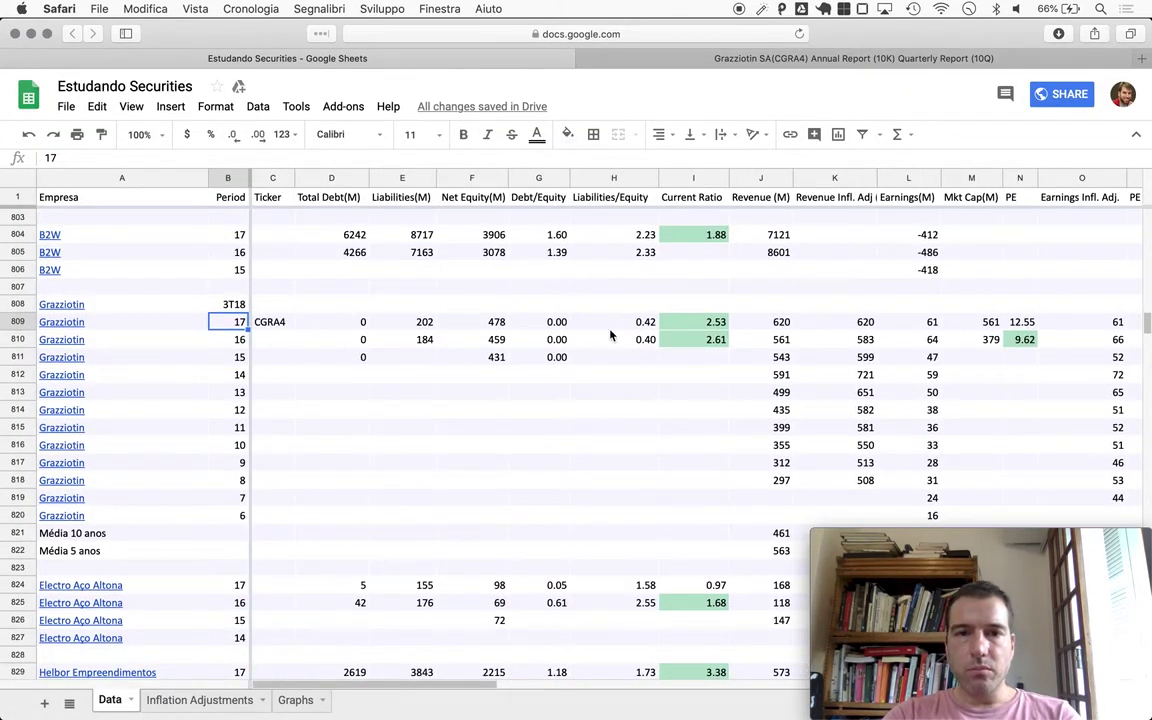
left_click(488, 308)
type("511")
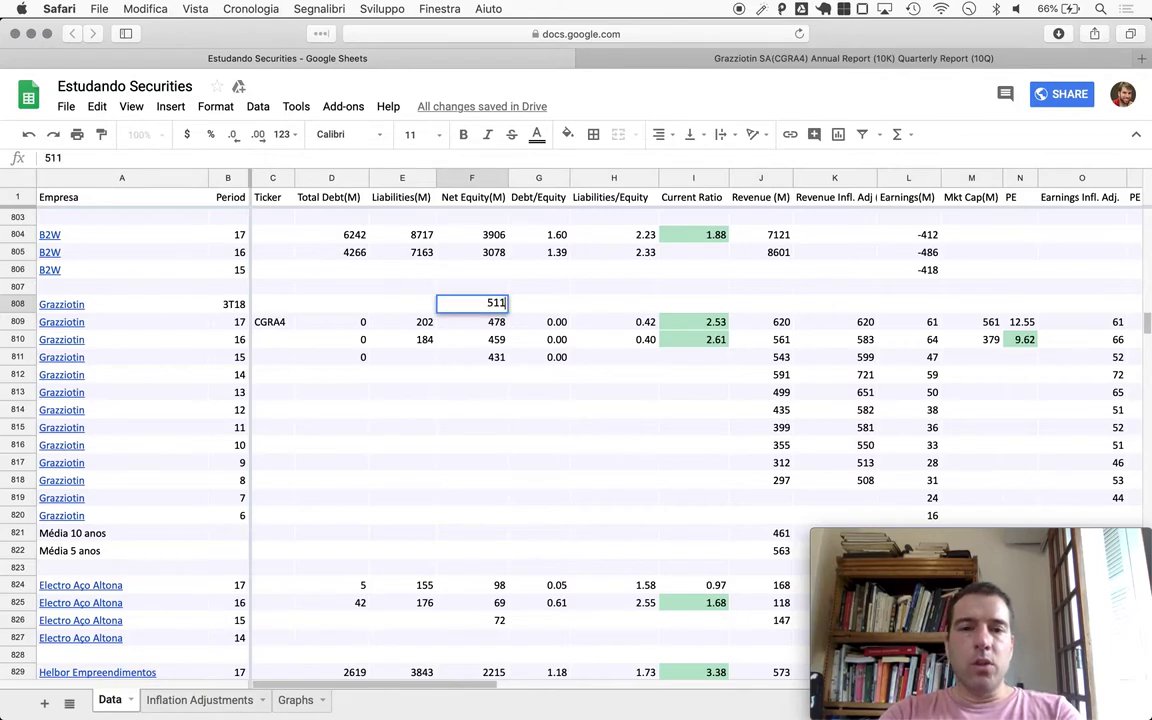
key("Return")
Compare the 511 entry against the earlier years' net equity values.
key("Down")
key("Down")
key("Up")
key("Up")
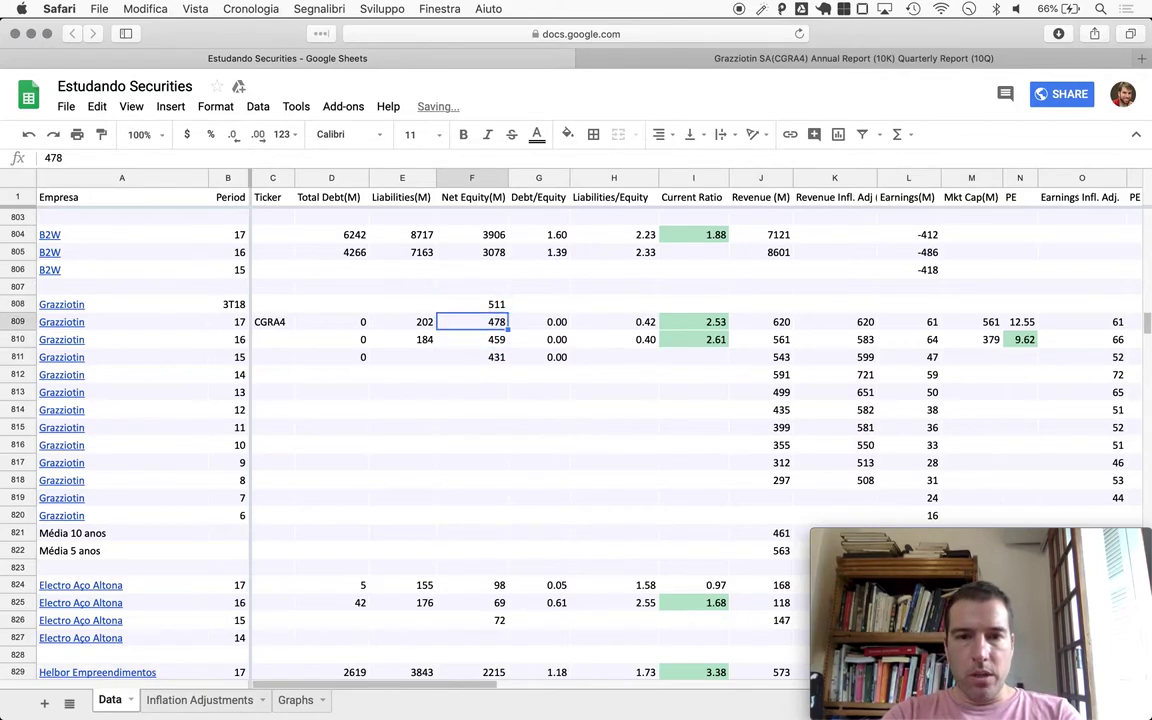
key("Down")
key("Down")
key("Up")
key("Up")
key("Up")
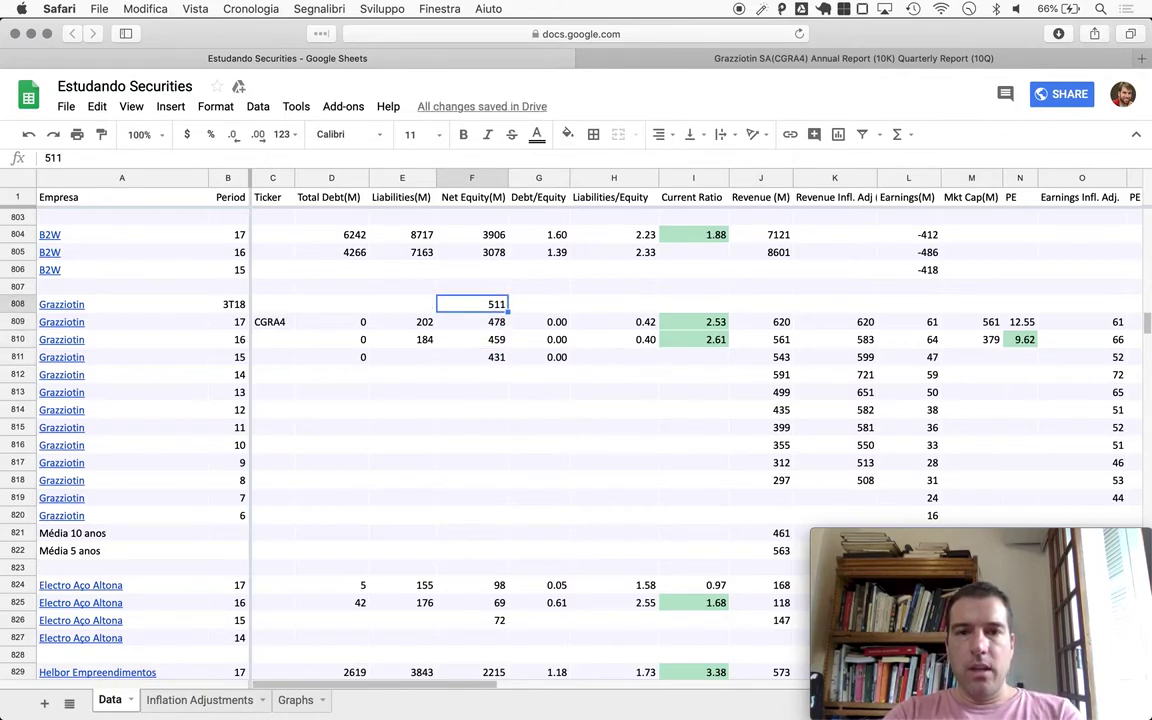
key("Down")
key("Down")
key("Down")
key("Up")
key("Up")
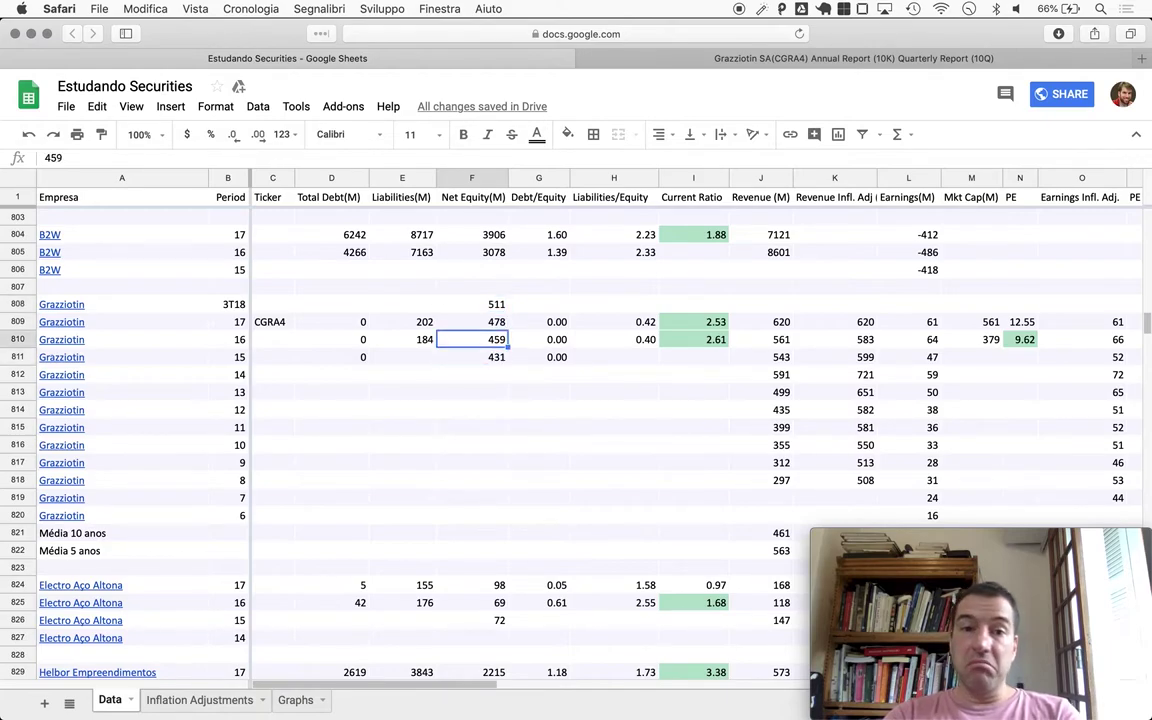
key("Up")
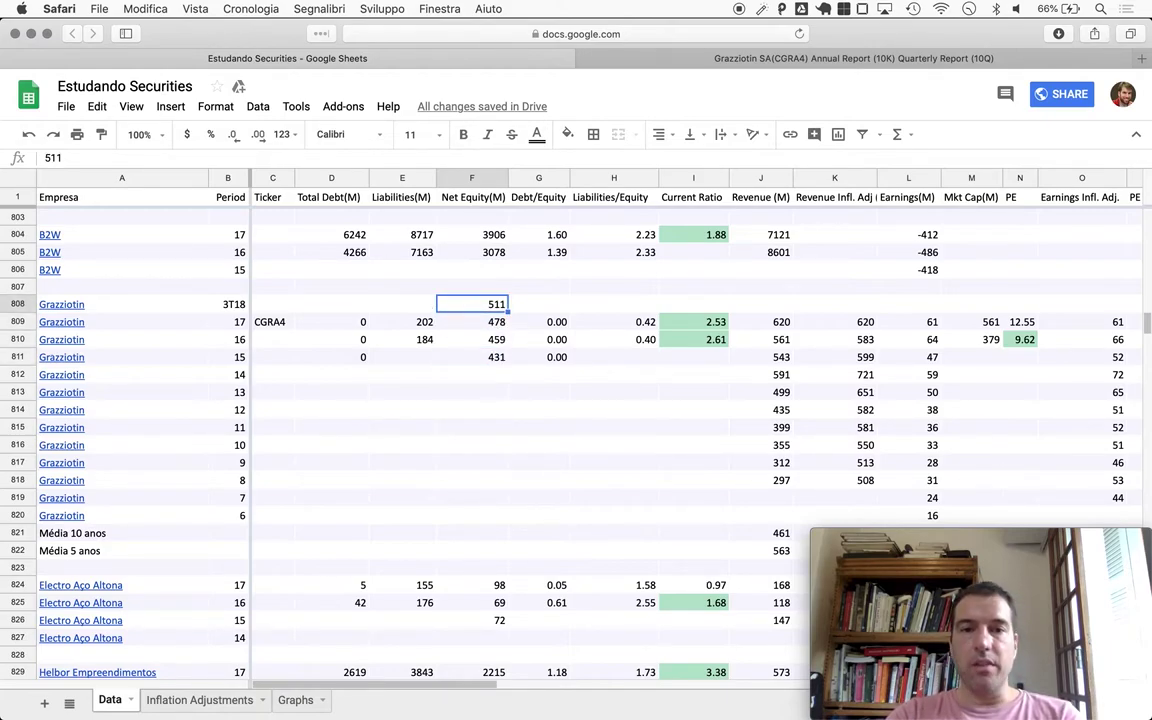
key("Down")
key("Down")
key("Down")
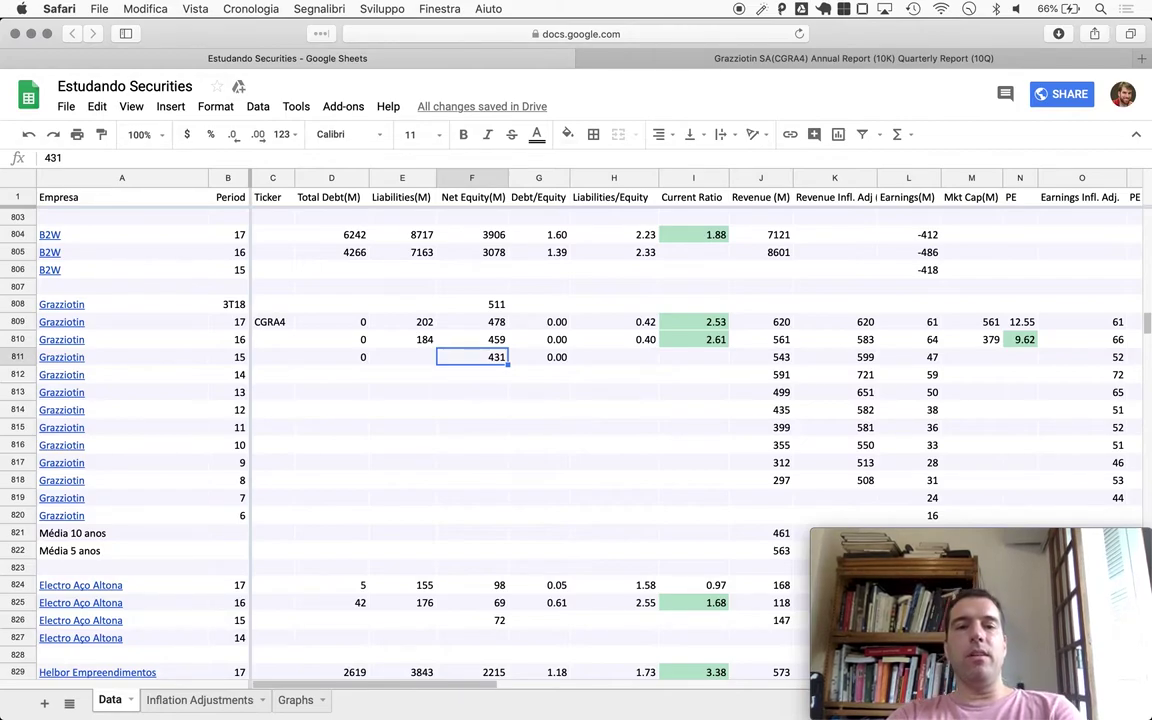
key("super+Tab")
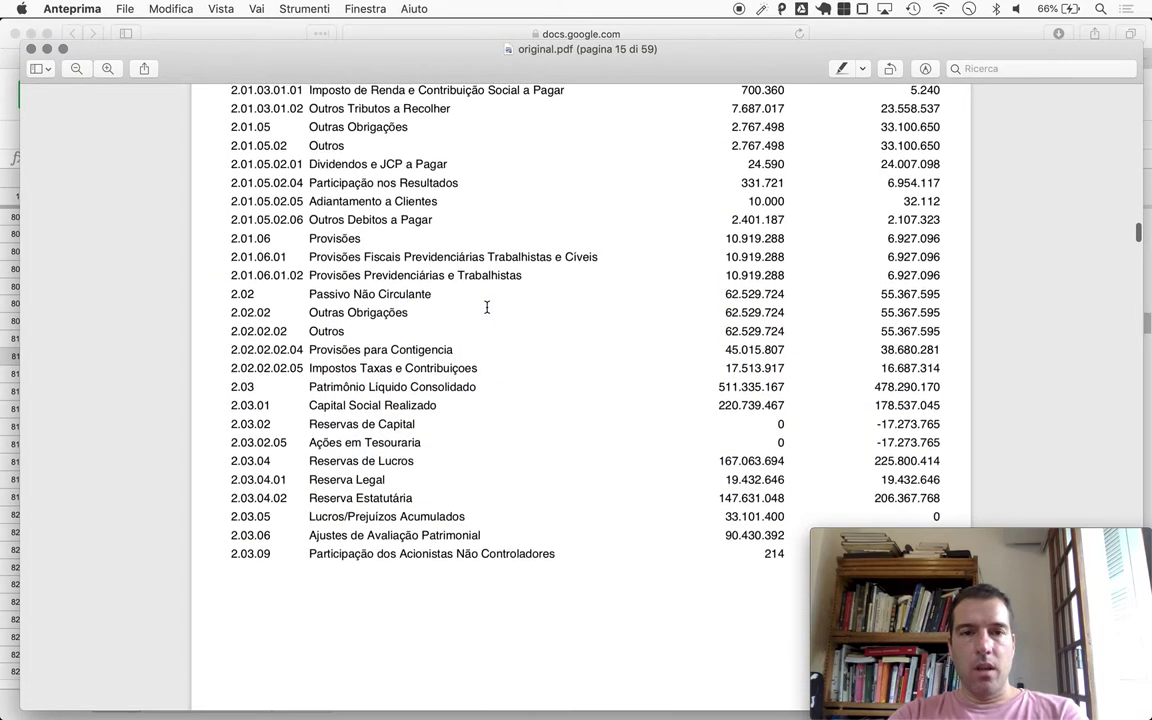
Add current and non-current liabilities (103 and 63) in Calculator to get 166.
scroll(487, 307, "up", 5)
key("super+Tab")
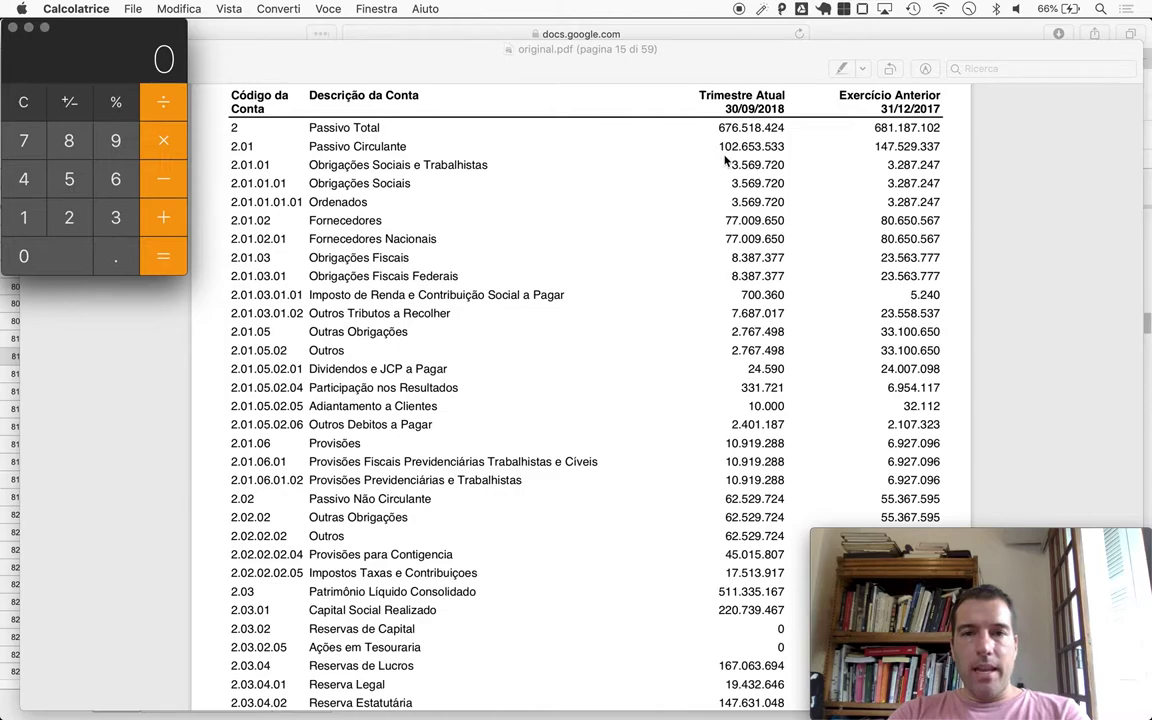
type("103")
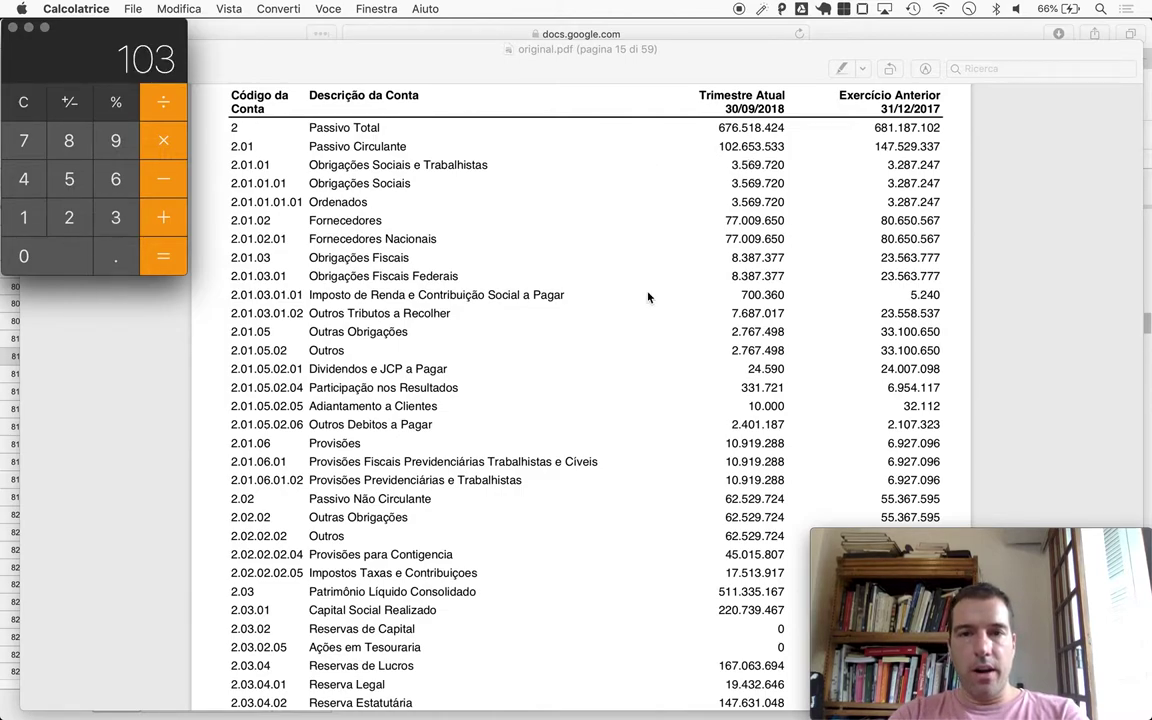
scroll(588, 426, "down", 2)
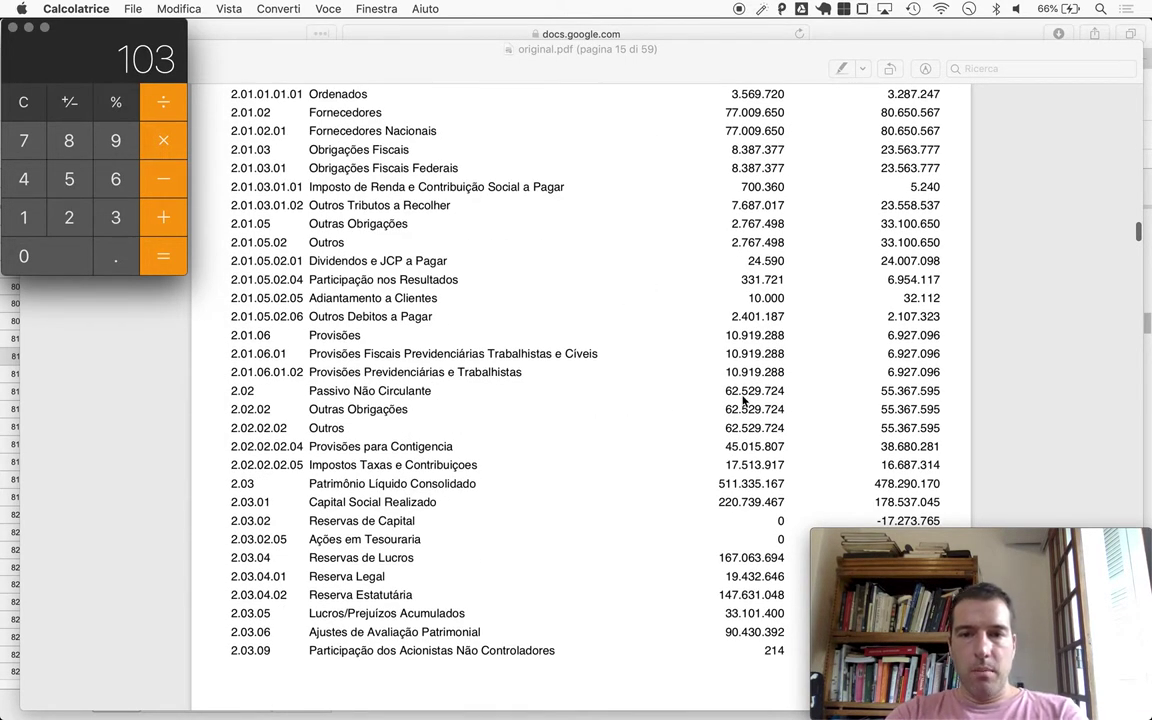
type("-63")
key("Return")
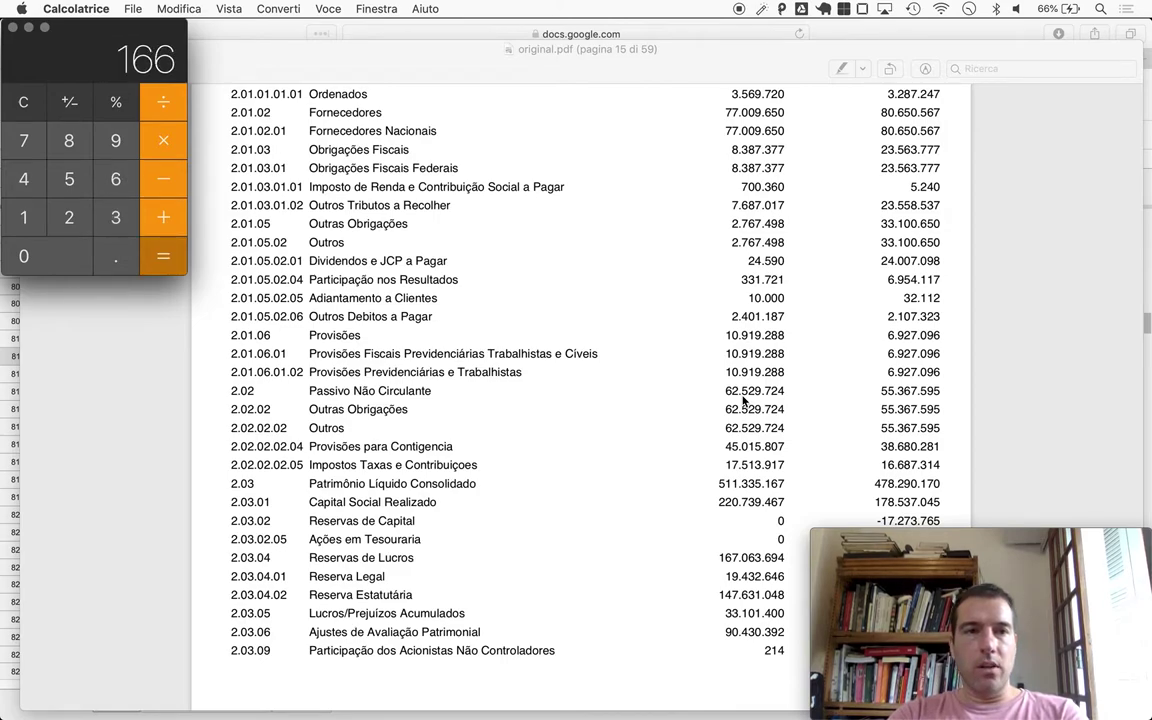
Return to the spreadsheet and move to the 3T18 Liabilities cell.
key("super+Tab")
key("Up")
key("Up")
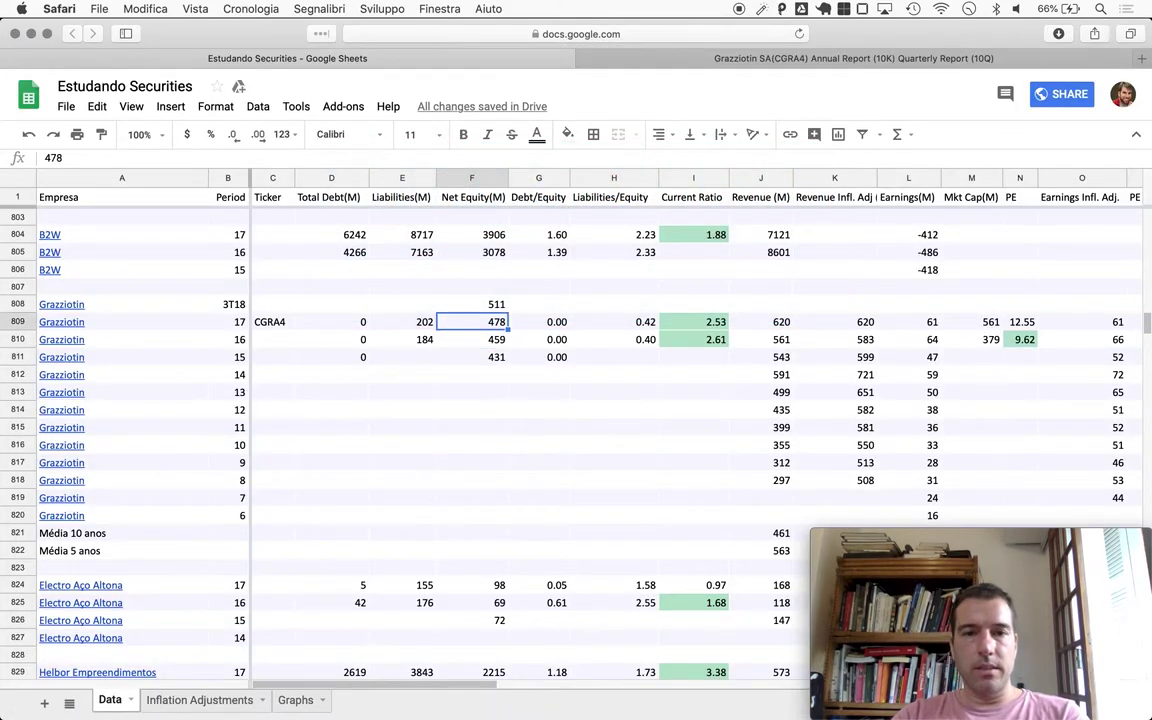
key("Up")
key("Left")
Paste 166 as the 3T18 liabilities and check it against the report's balance sheet.
type("166")
key("super+Tab")
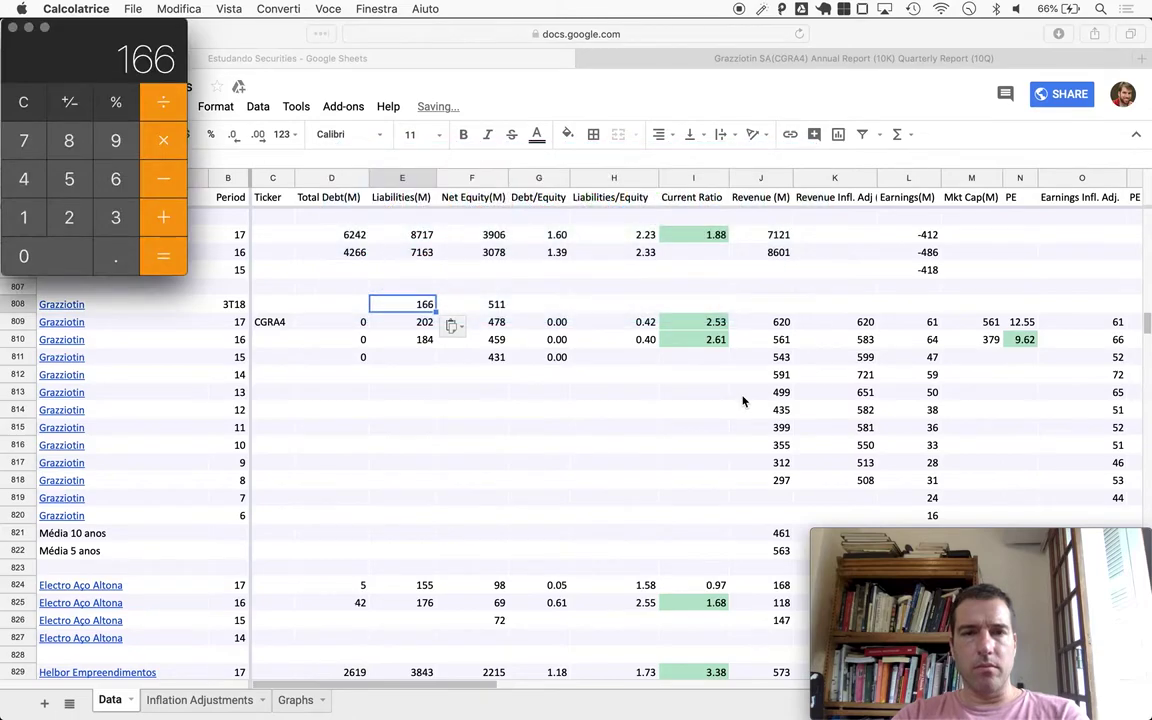
key("super+Tab")
key("super+Tab")
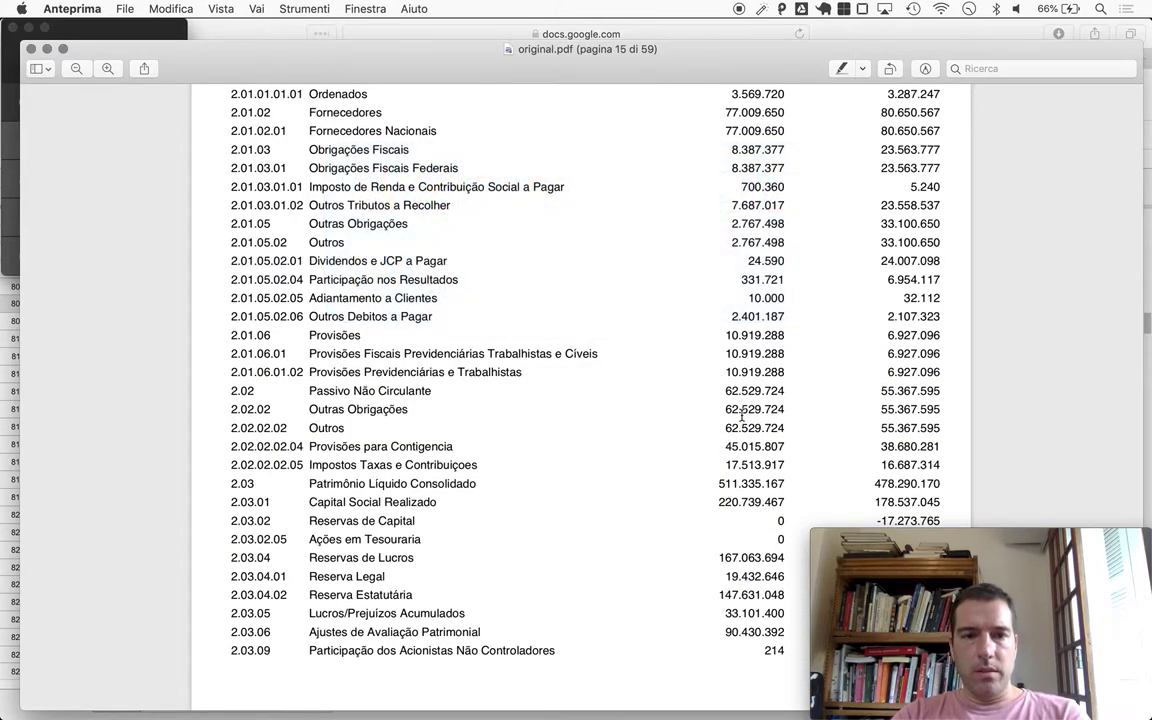
scroll(851, 402, "up", 5)
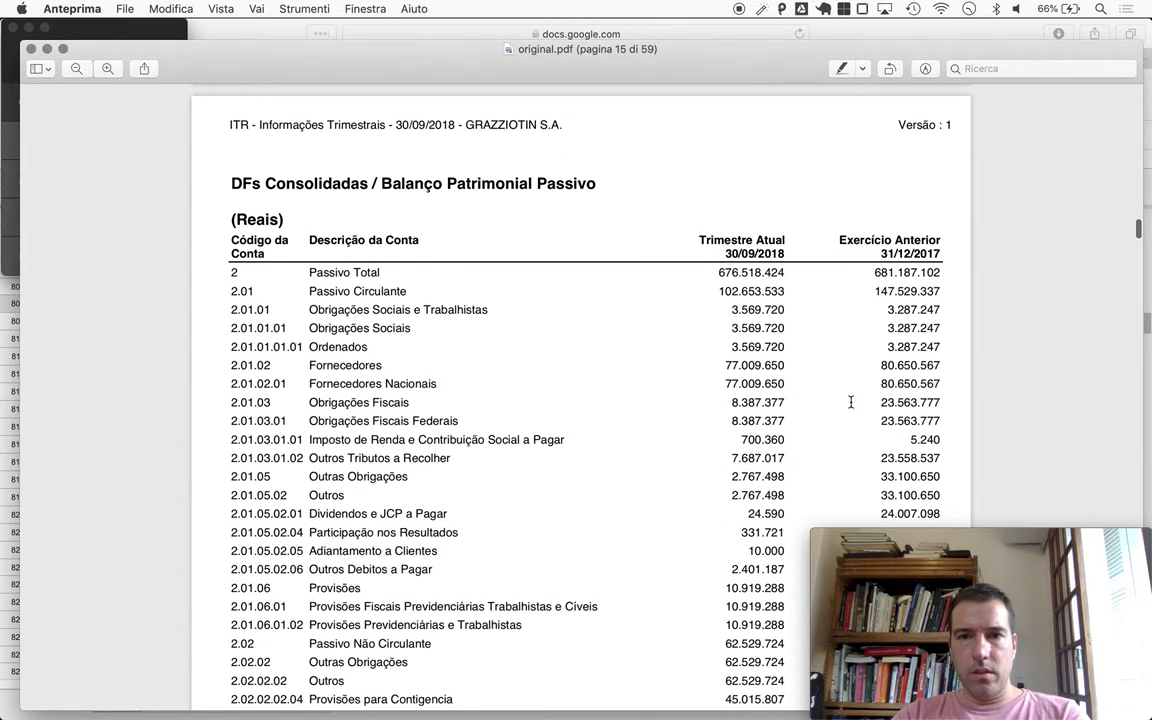
scroll(851, 402, "down", 3)
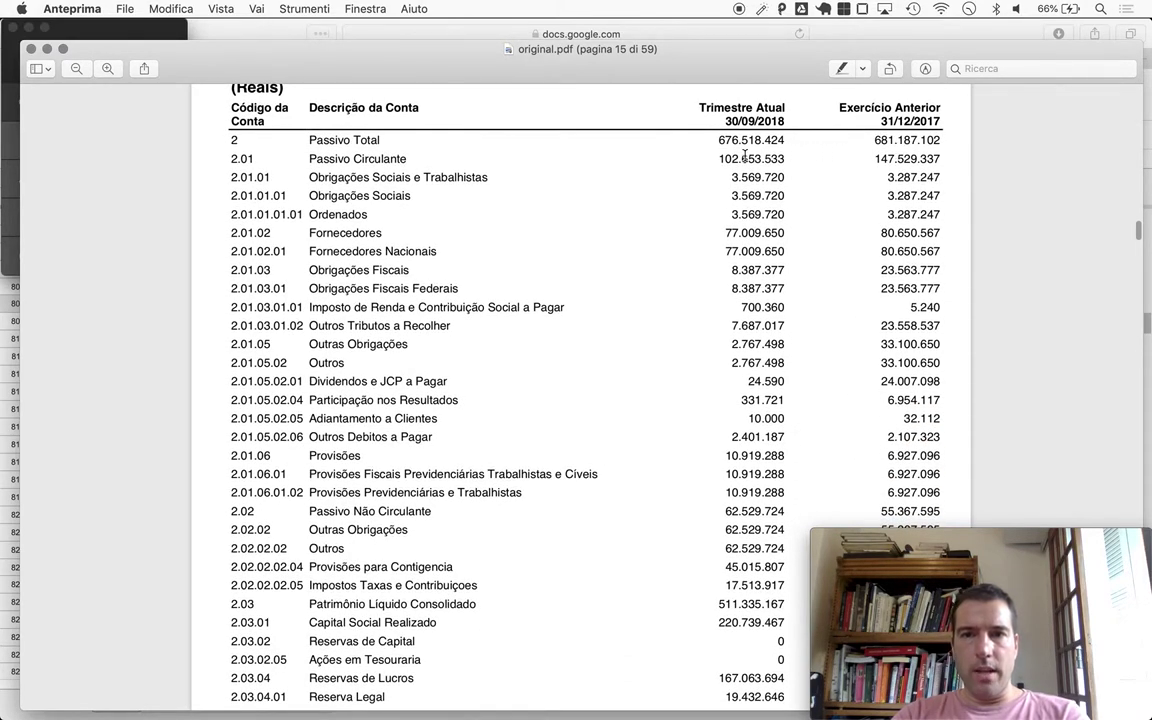
key("super+Tab")
key("super+Tab")
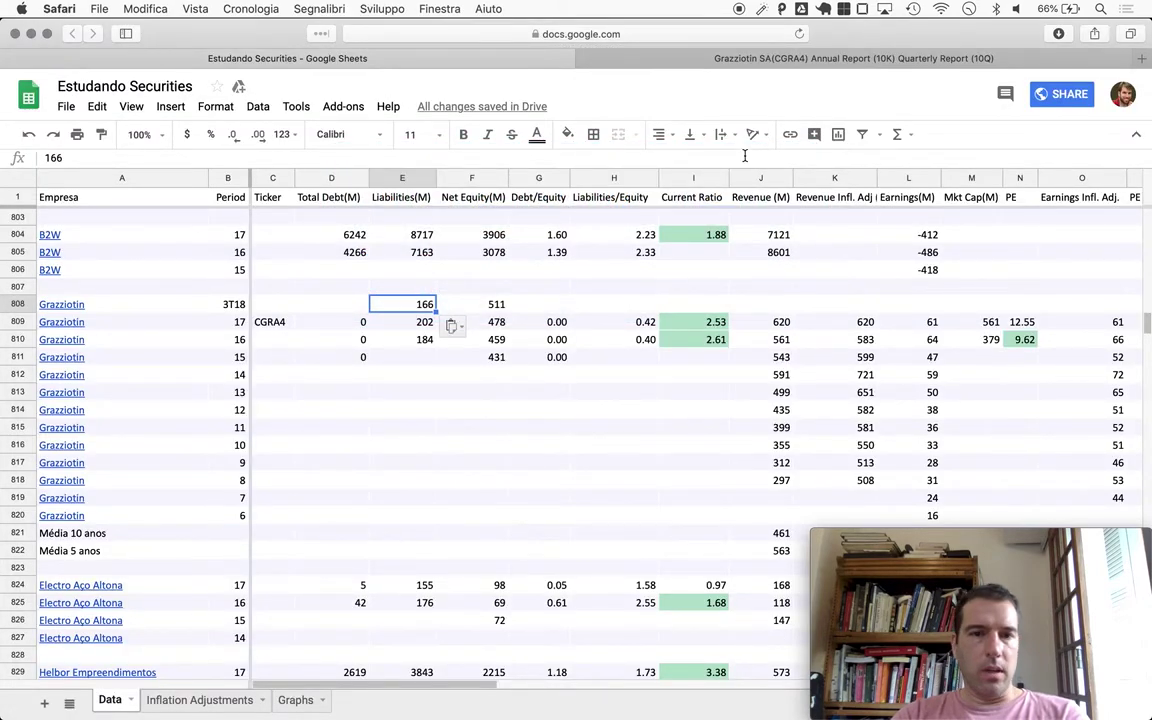
In the report's 30/09/2018 Passivo table, select the Fornecedores value 77.009.650.
key("super+Tab")
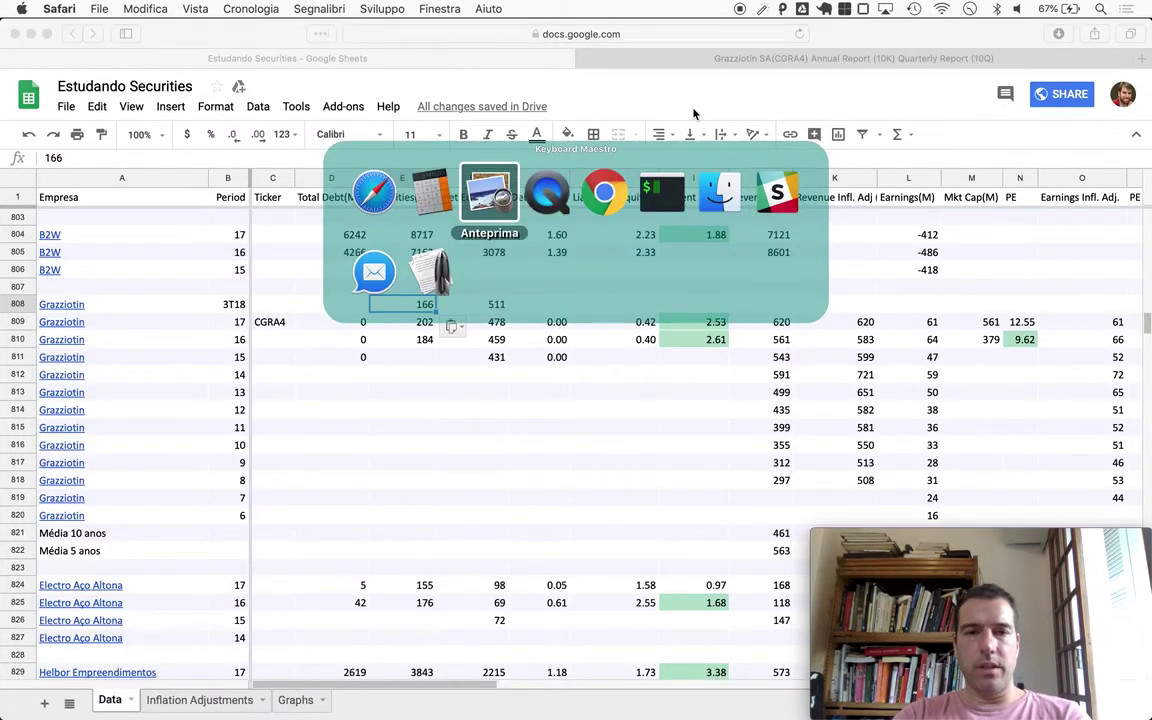
scroll(677, 357, "down", 3)
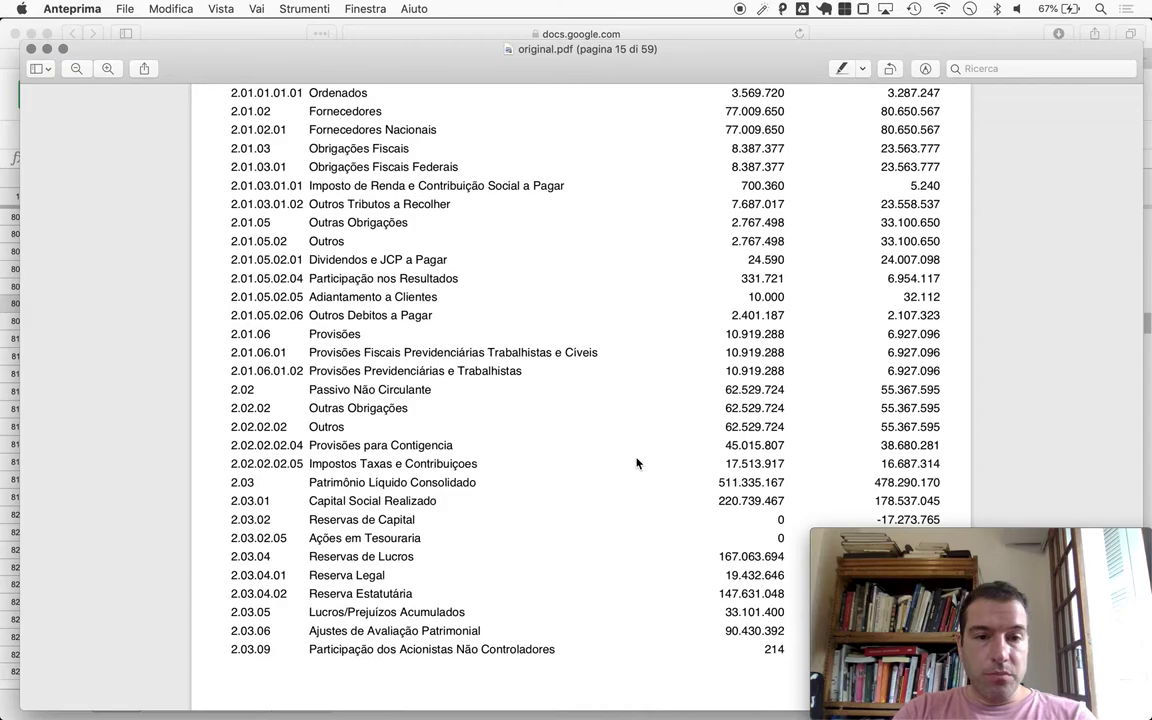
scroll(637, 463, "down", 1)
scroll(637, 463, "down", 1)
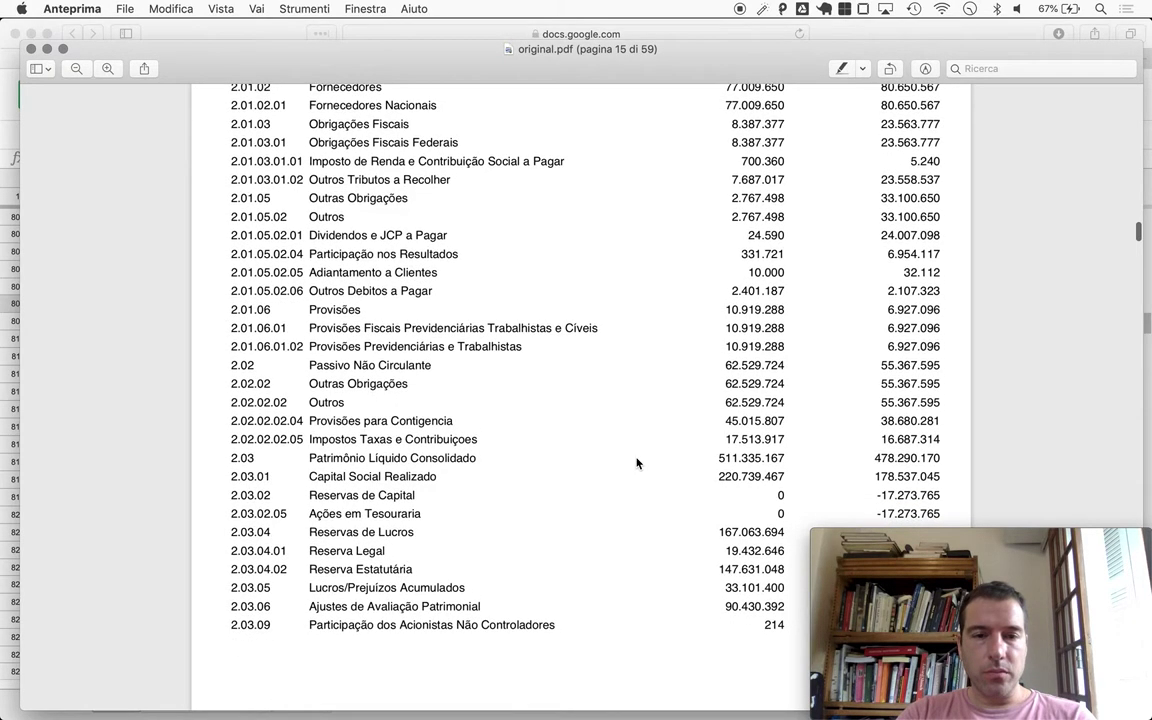
scroll(637, 463, "up", 2)
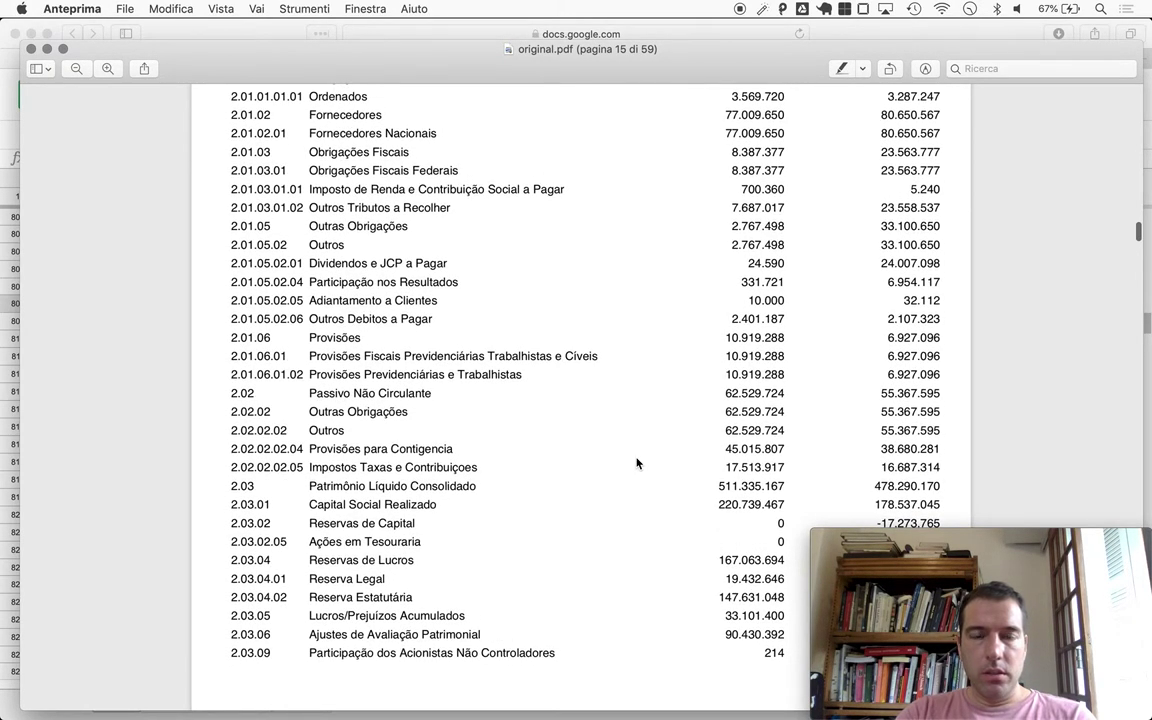
scroll(637, 463, "up", 5)
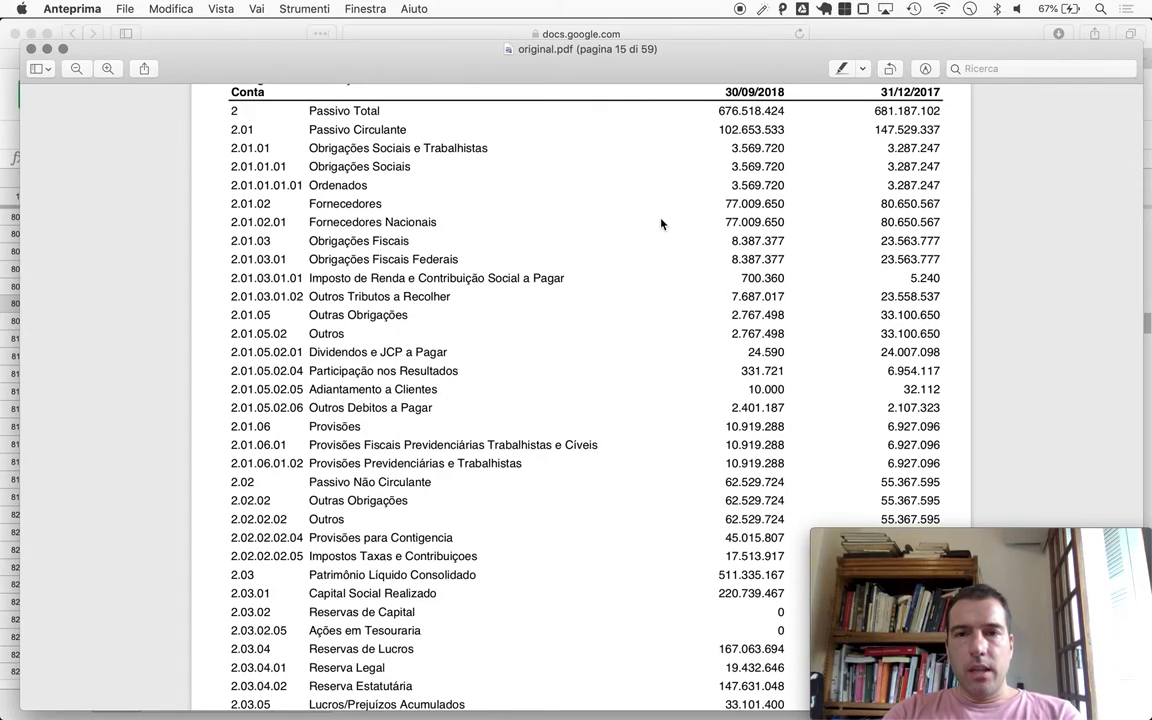
left_click_drag(723, 204, 790, 206)
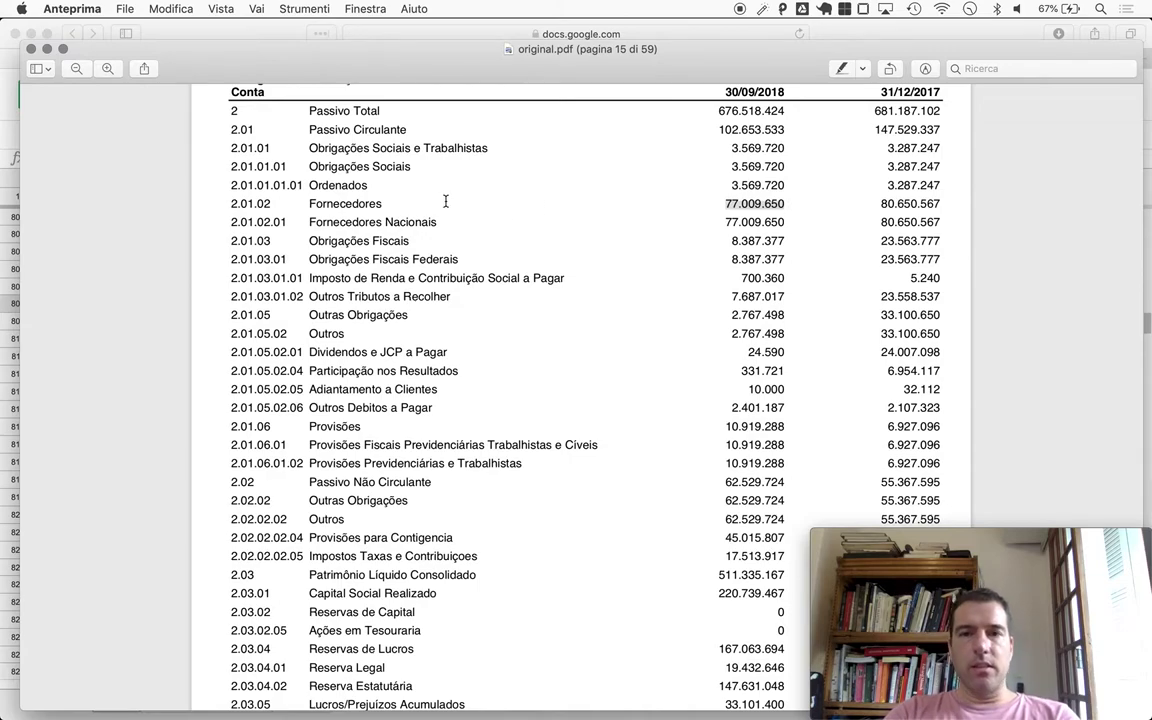
Enter 0 as the 3T18 Total Debt.
key("super+Tab")
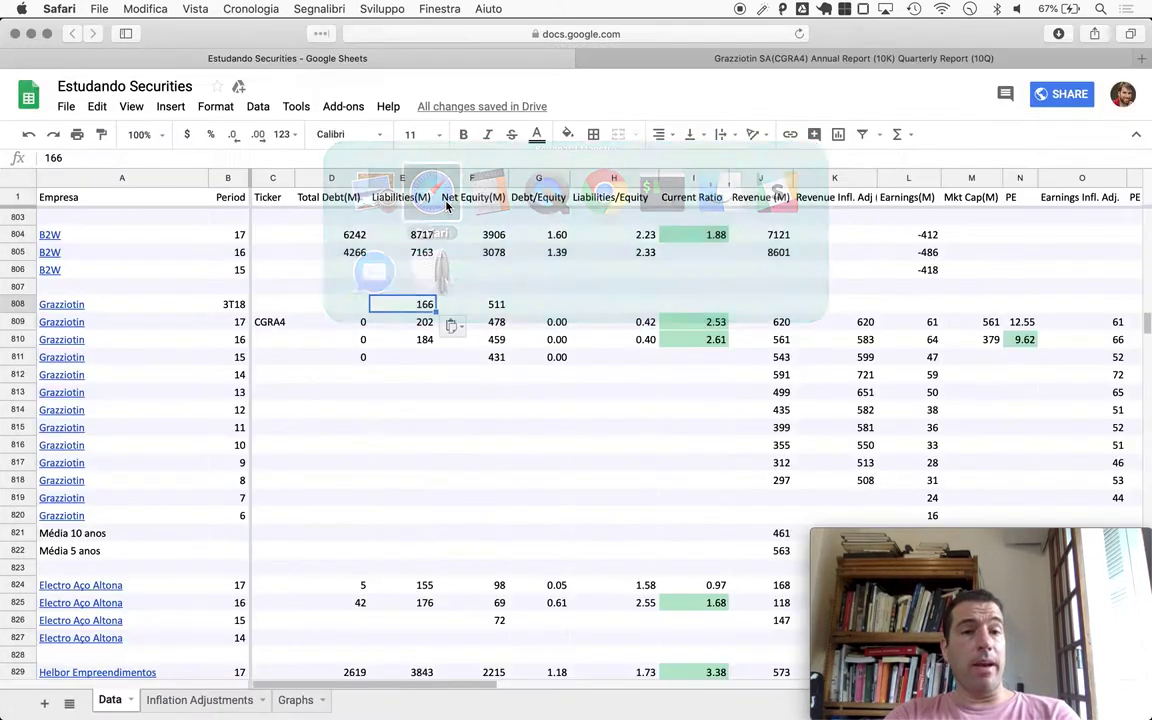
key("Left")
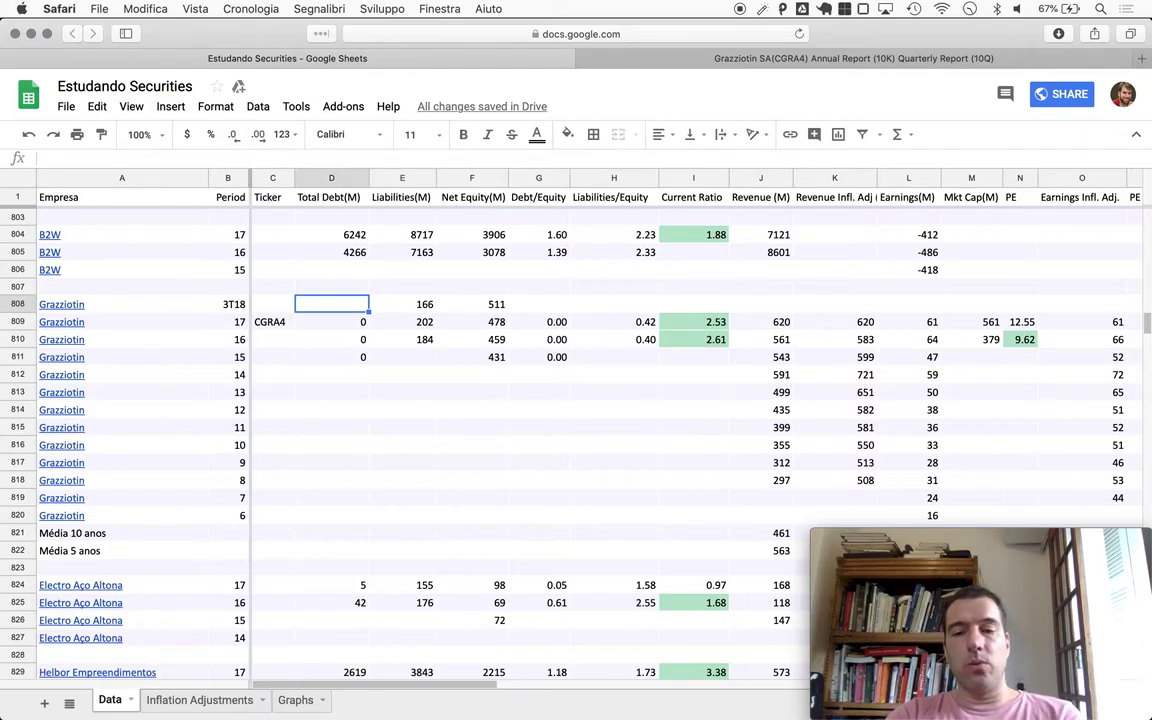
type("0")
key("Tab")
key("Tab")
key("Tab")
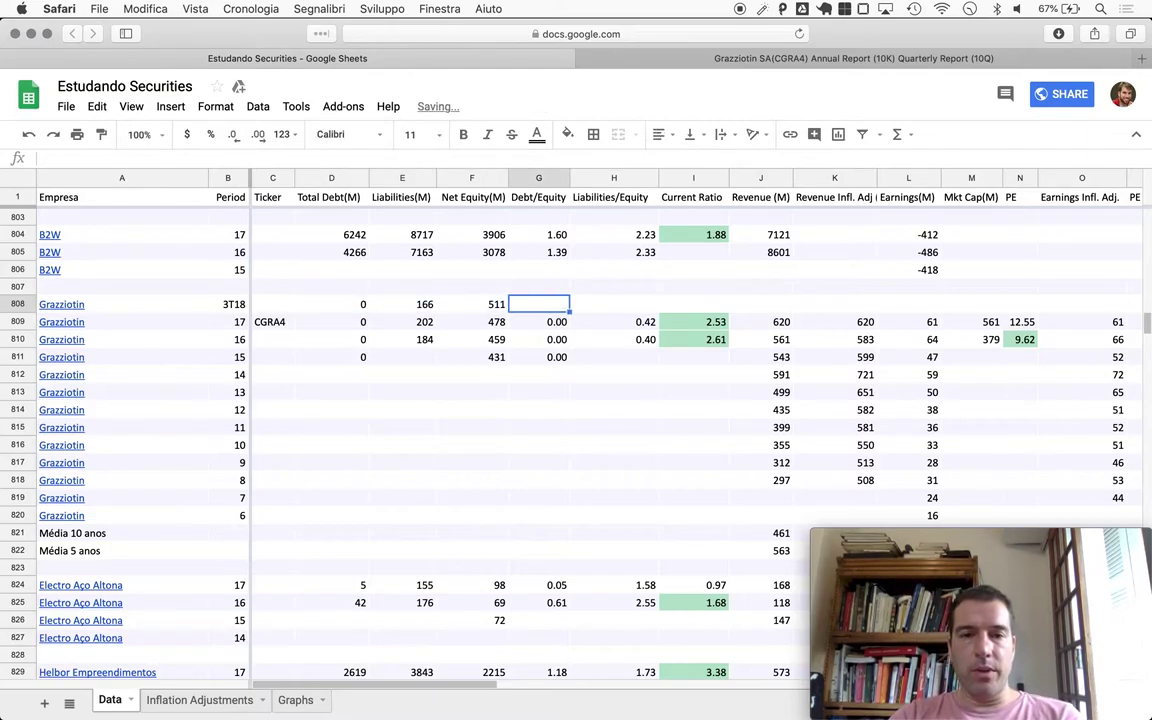
Copy the 2017 ratio formulas into the 3T18 row, giving Debt/Equity 0.00 and Liabilities/Equity 0.32.
key("Down")
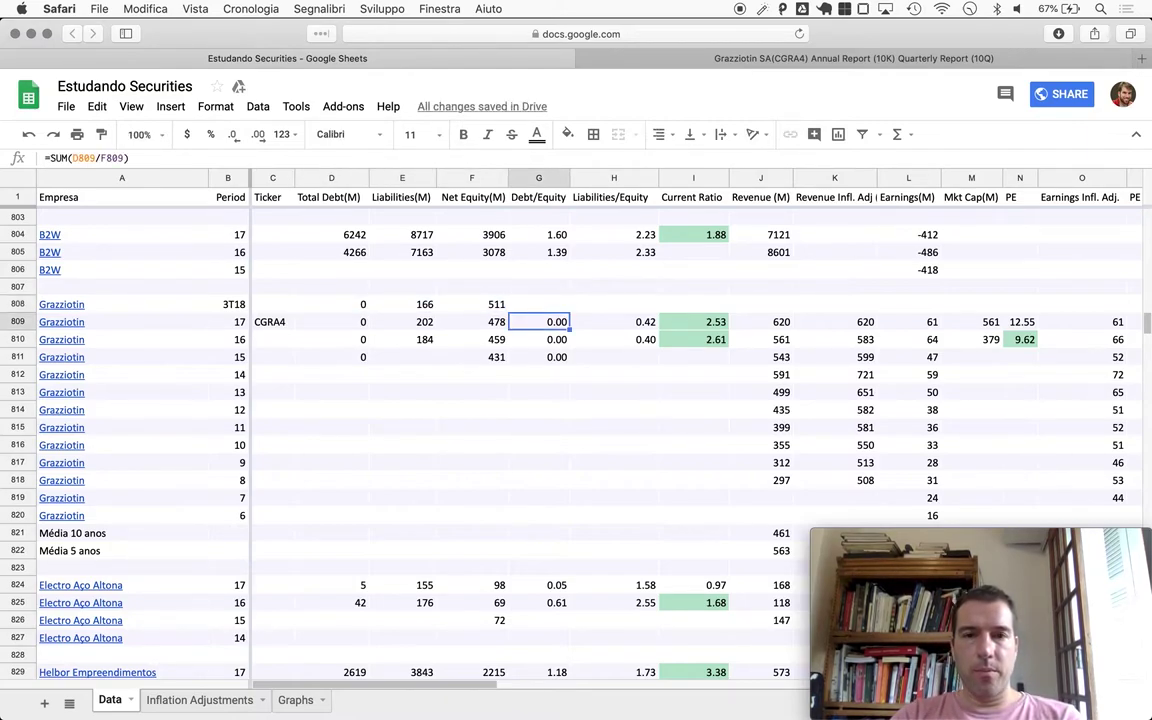
key("shift+Right")
key("ctrl+c")
key("Up")
key("ctrl+v")
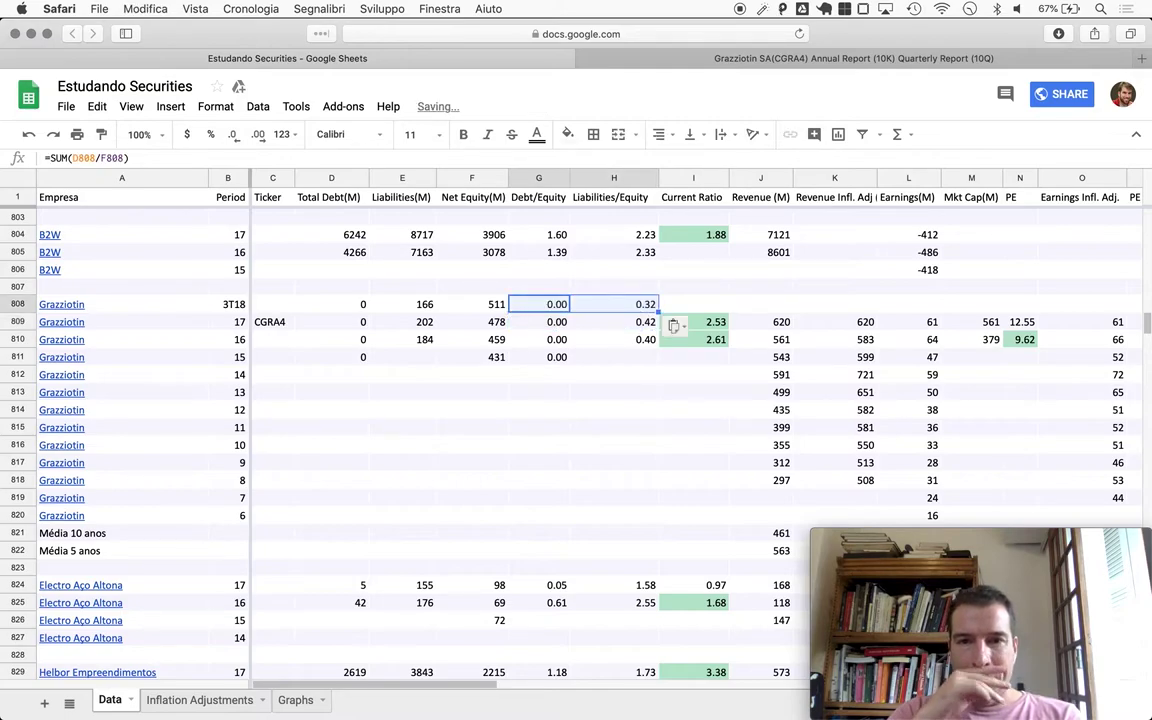
key("Right")
key("Left")
key("Right")
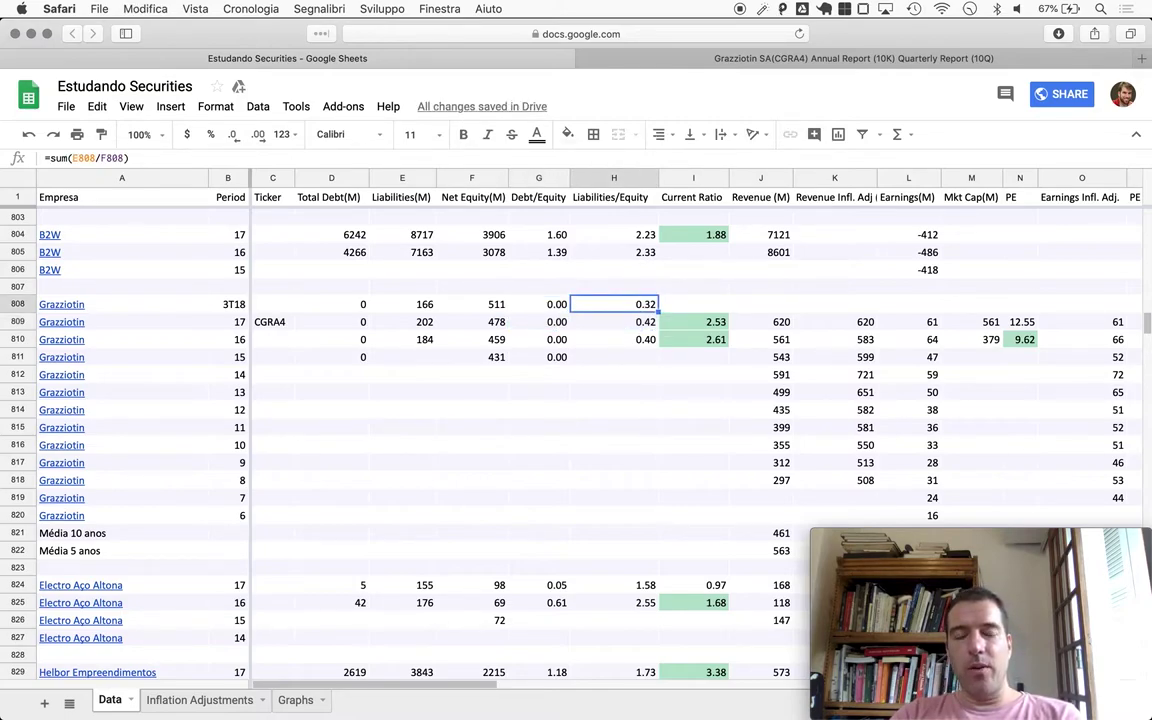
key("Left")
key("Right")
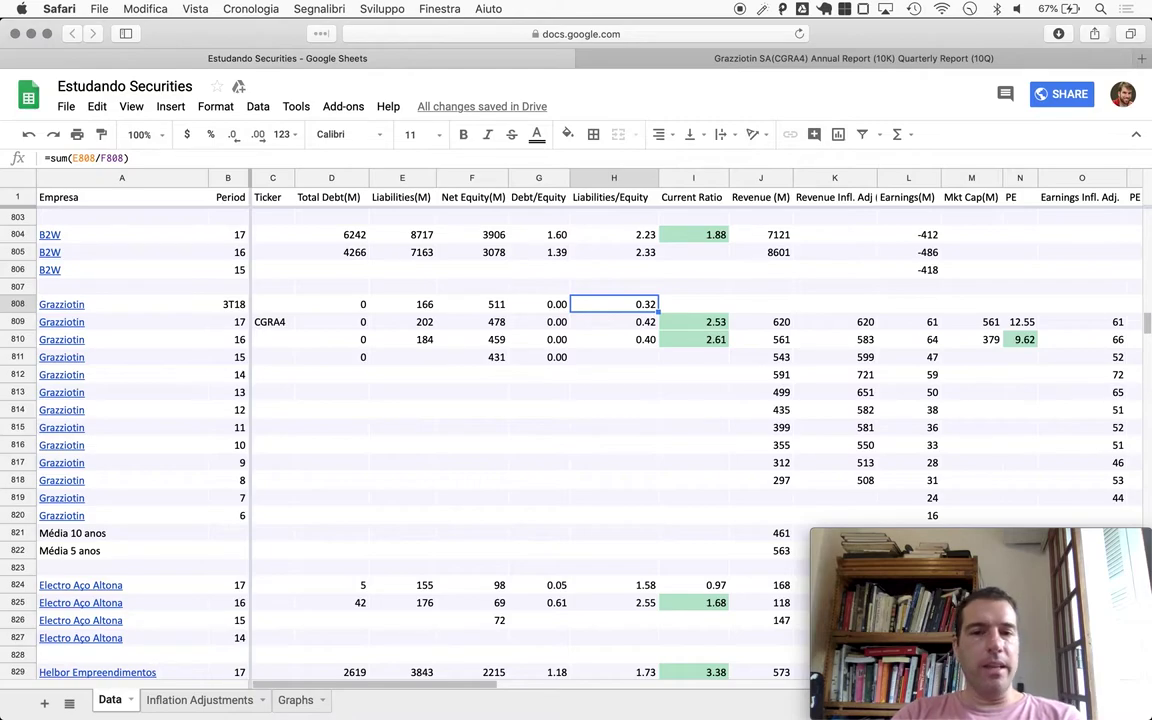
Read current assets 353 and current liabilities 103 from the report and compute 353/103 in Calculator.
key("super+Tab")
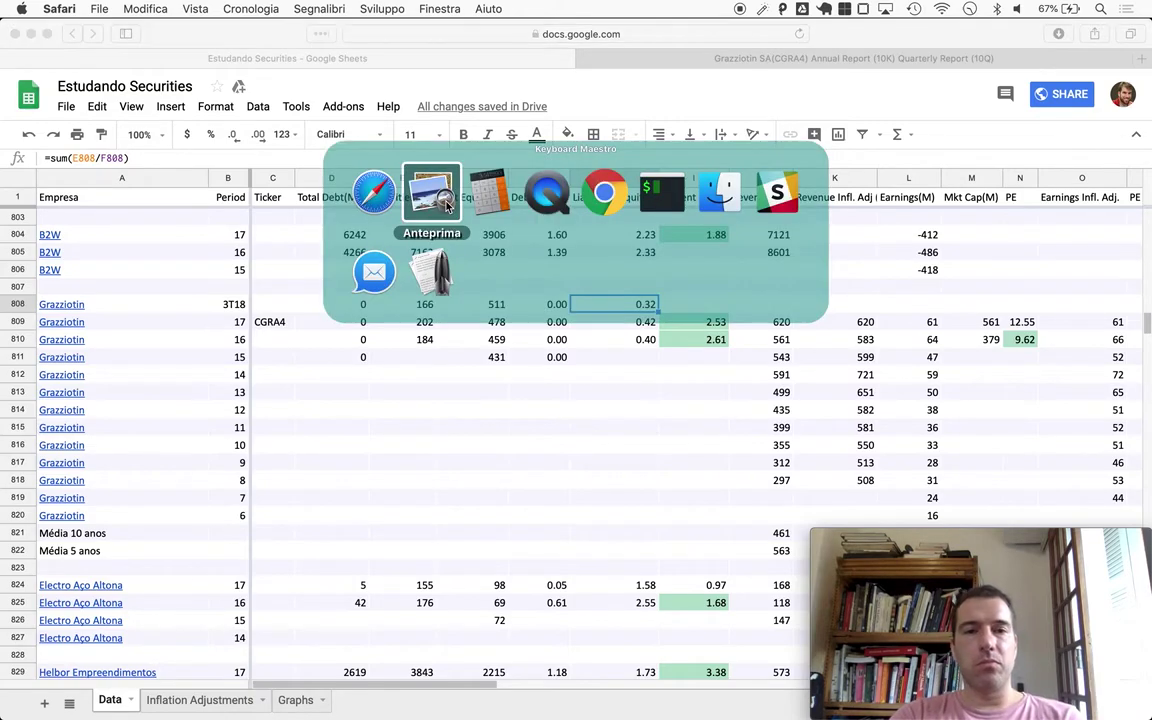
key("Escape")
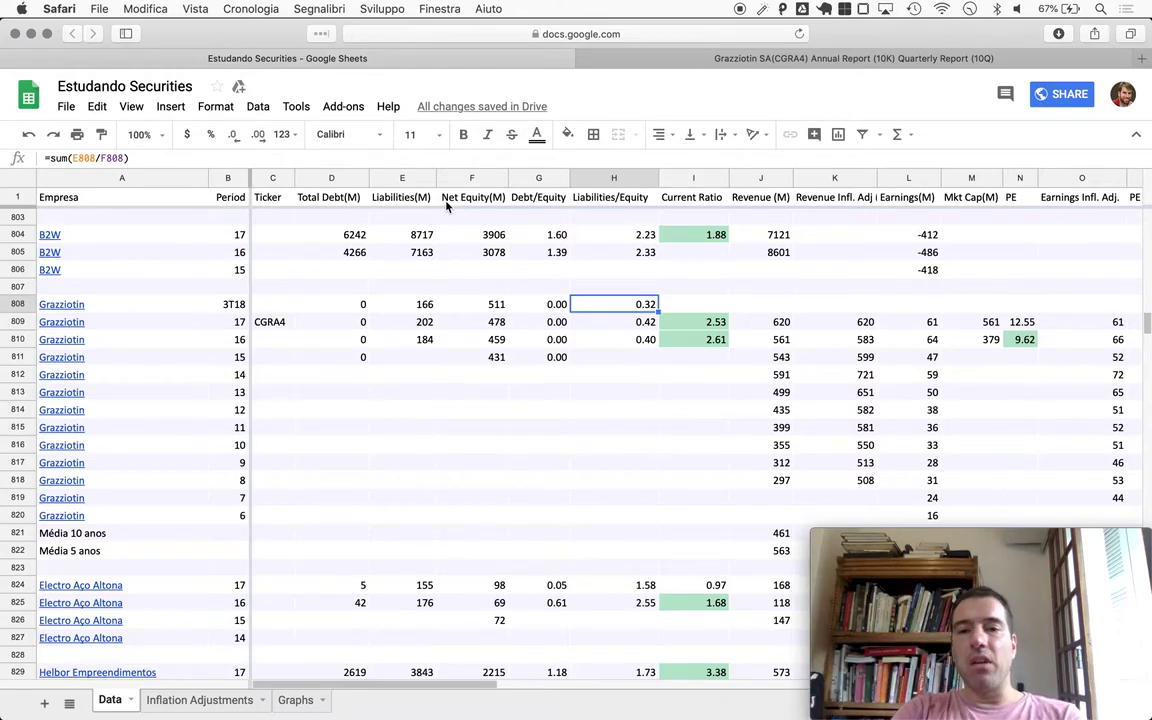
key("super+Tab")
scroll(436, 147, "up", 10)
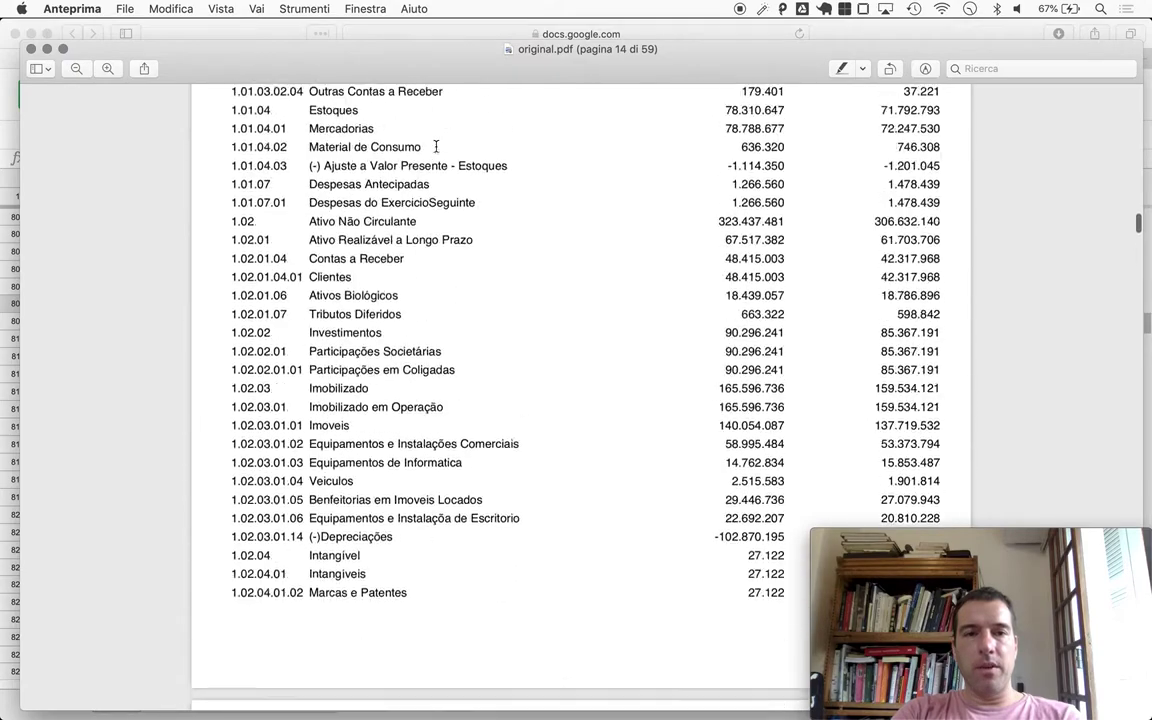
scroll(436, 147, "up", 10)
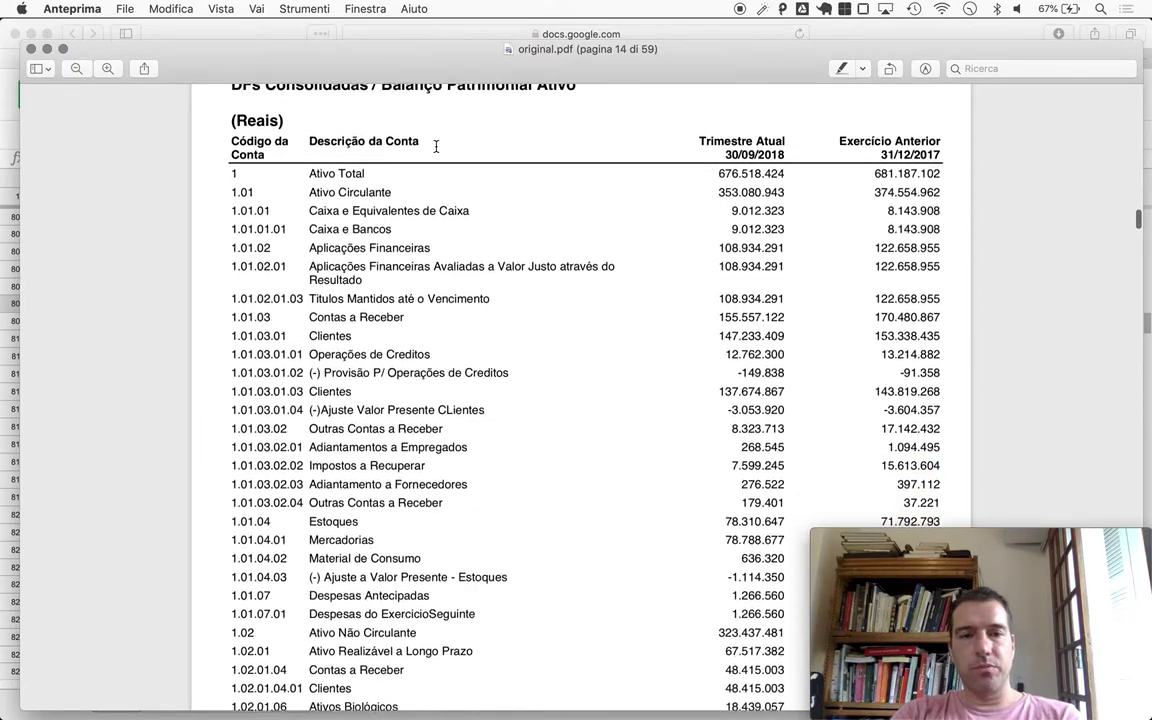
key("super+Tab")
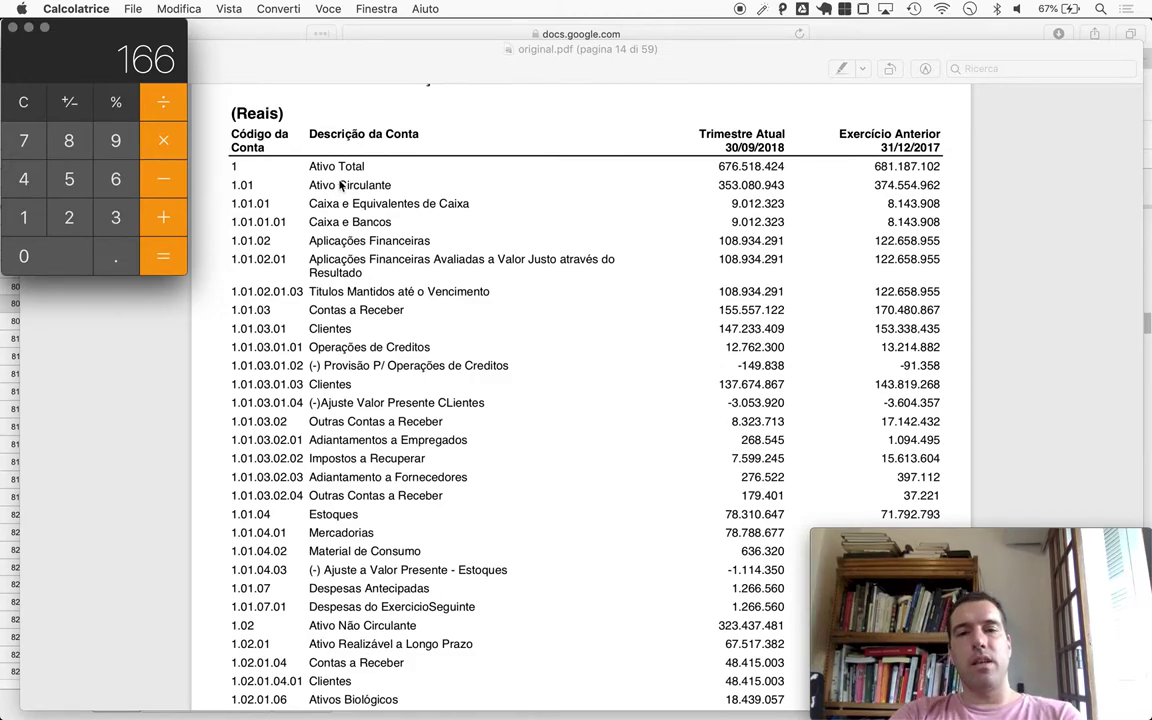
type("353")
scroll(350, 330, "down", 10)
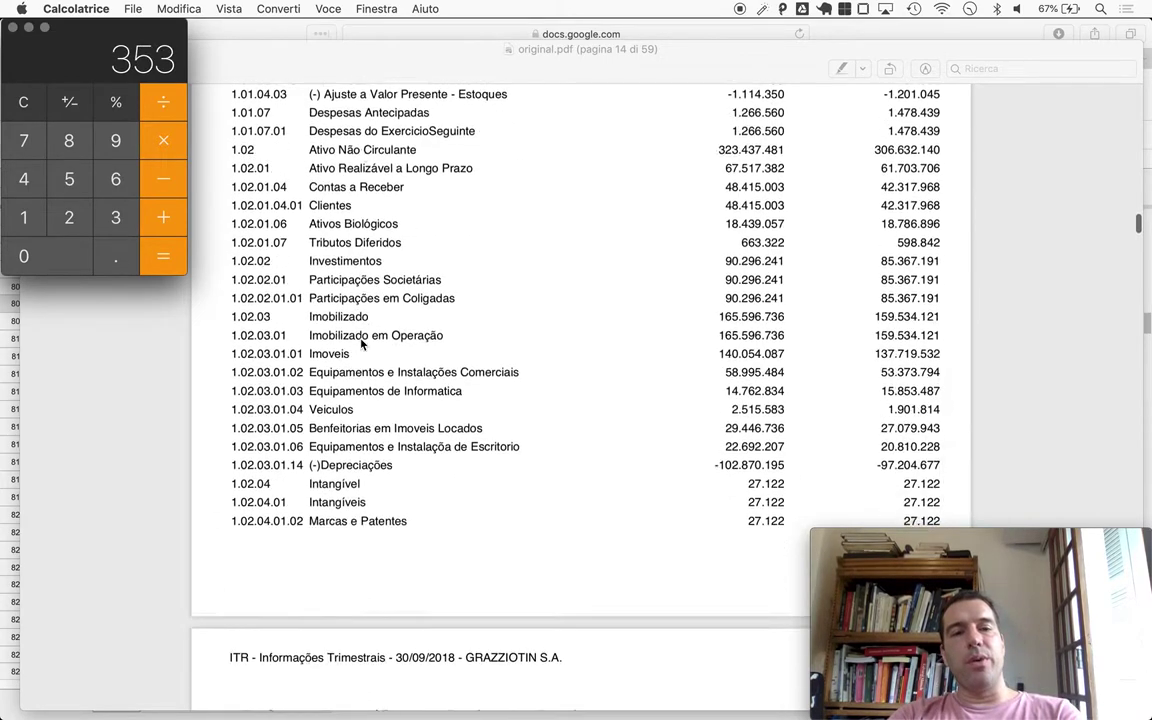
type("/103")
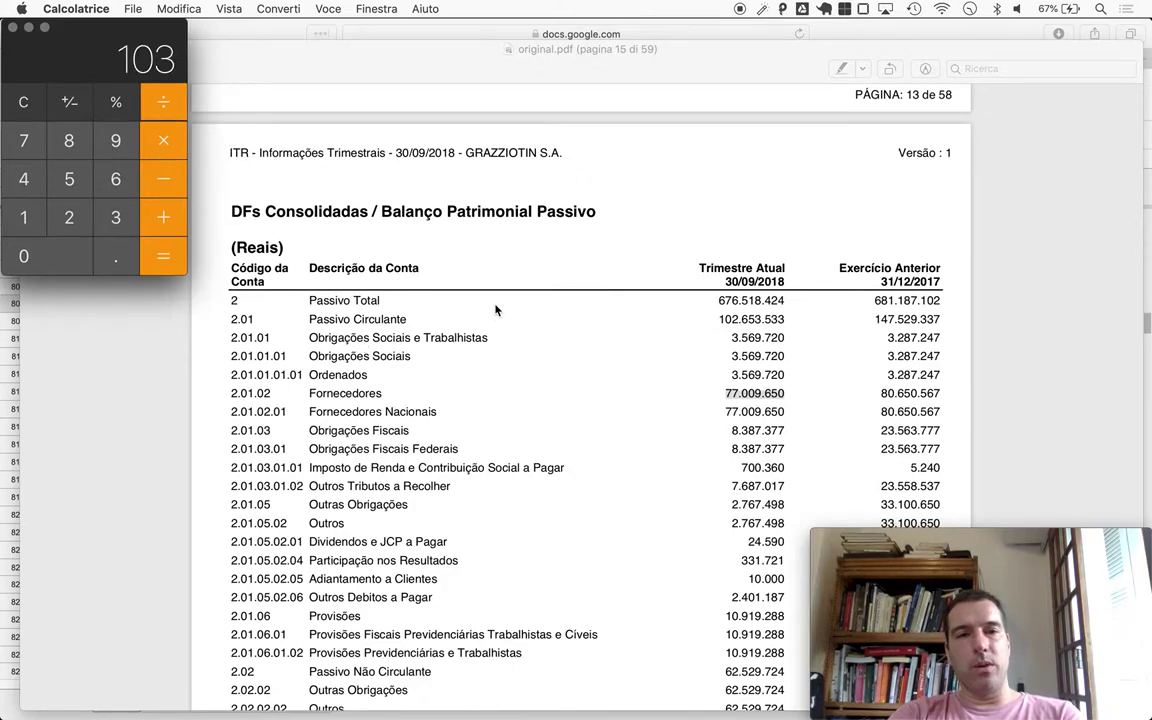
key("Return")
Paste the 3.43 current ratio into I808 and review the adjacent 3T18 Debt/Equity cell.
key("super+Tab")
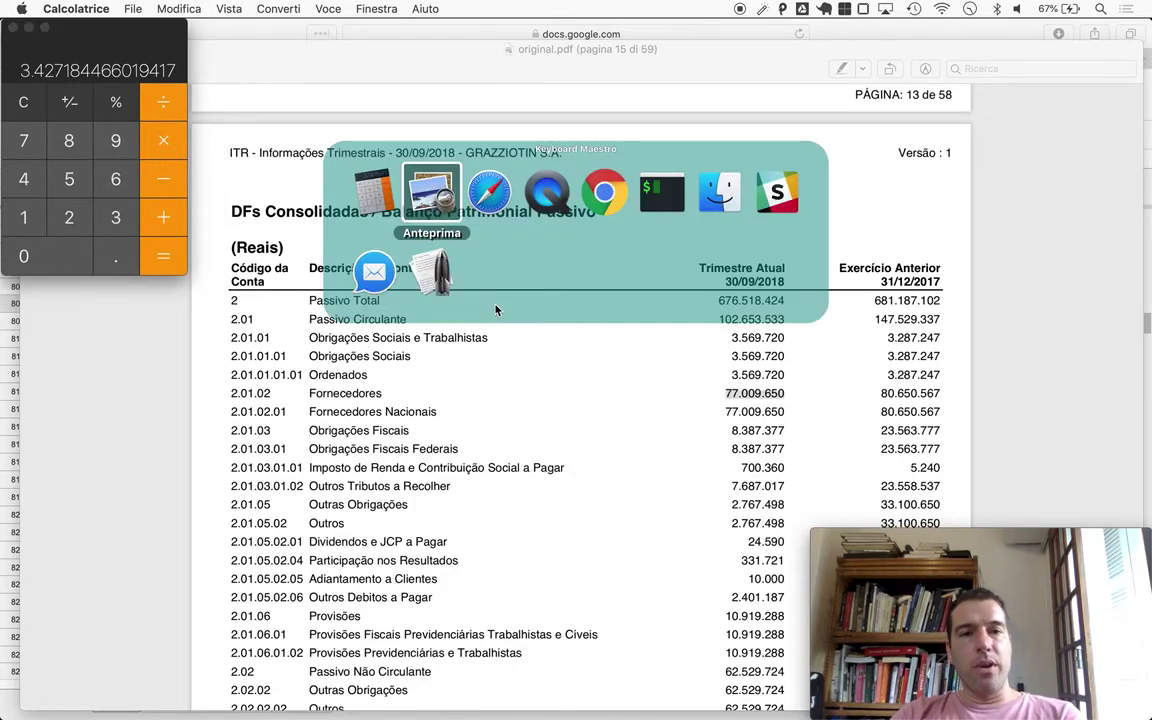
key("Right")
key("super+v")
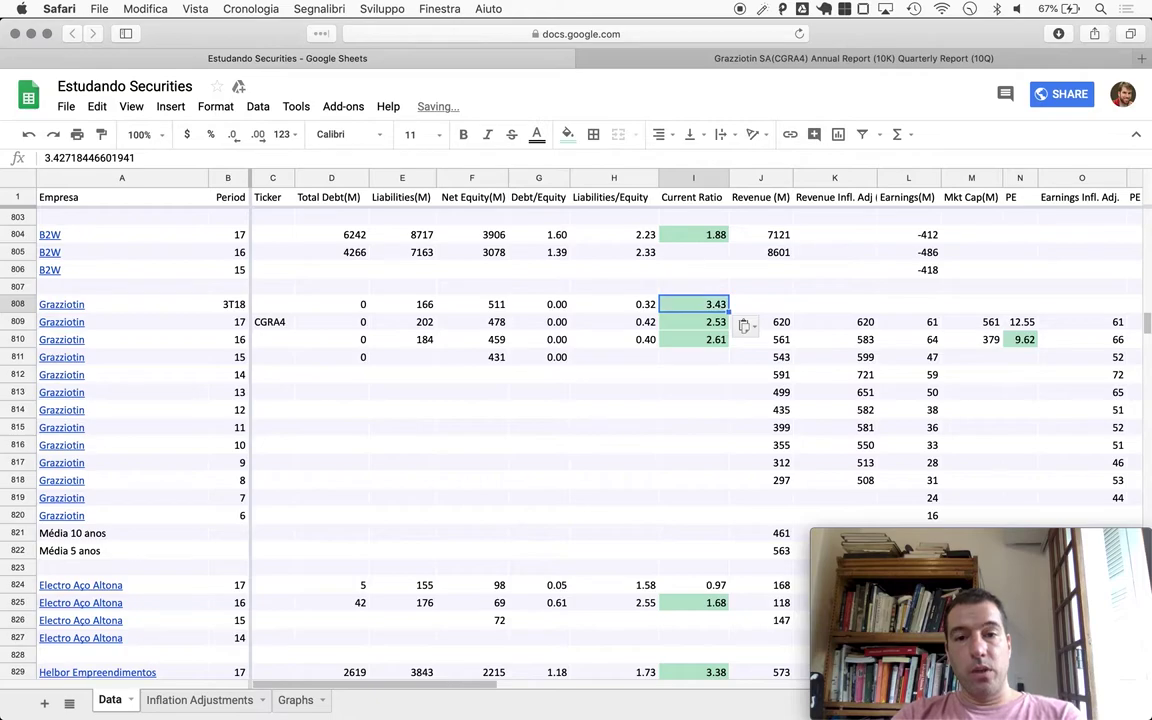
key("Down")
key("Up")
key("Left")
key("Left")
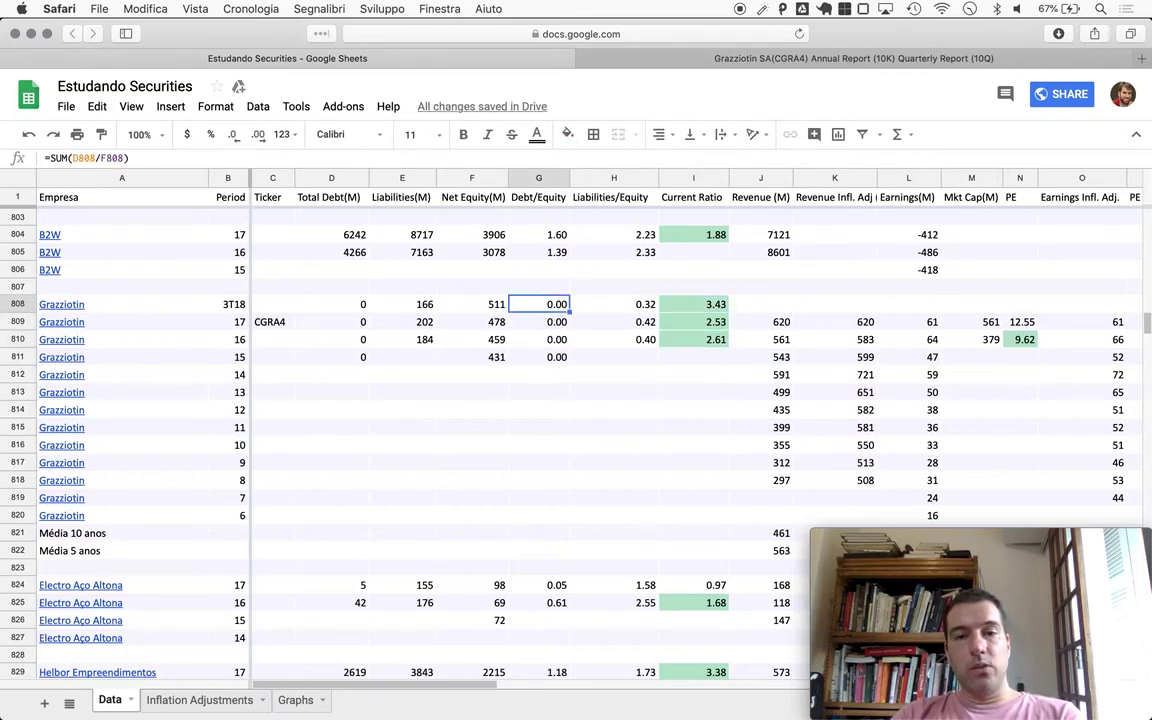
key("Right")
key("Right")
key("Left")
key("Left")
Locate the accumulated 2018 revenue of 326 on page 16 of the quarterly report.
key("Right")
key("Right")
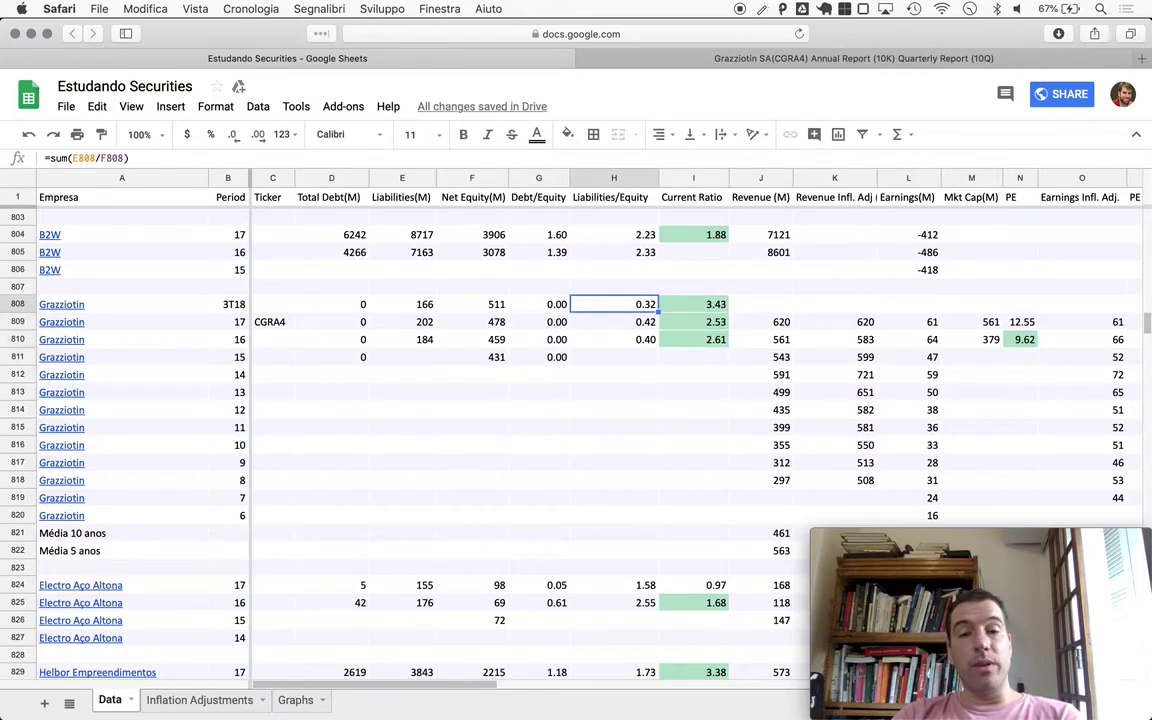
key("super+Tab")
key("super+Tab")
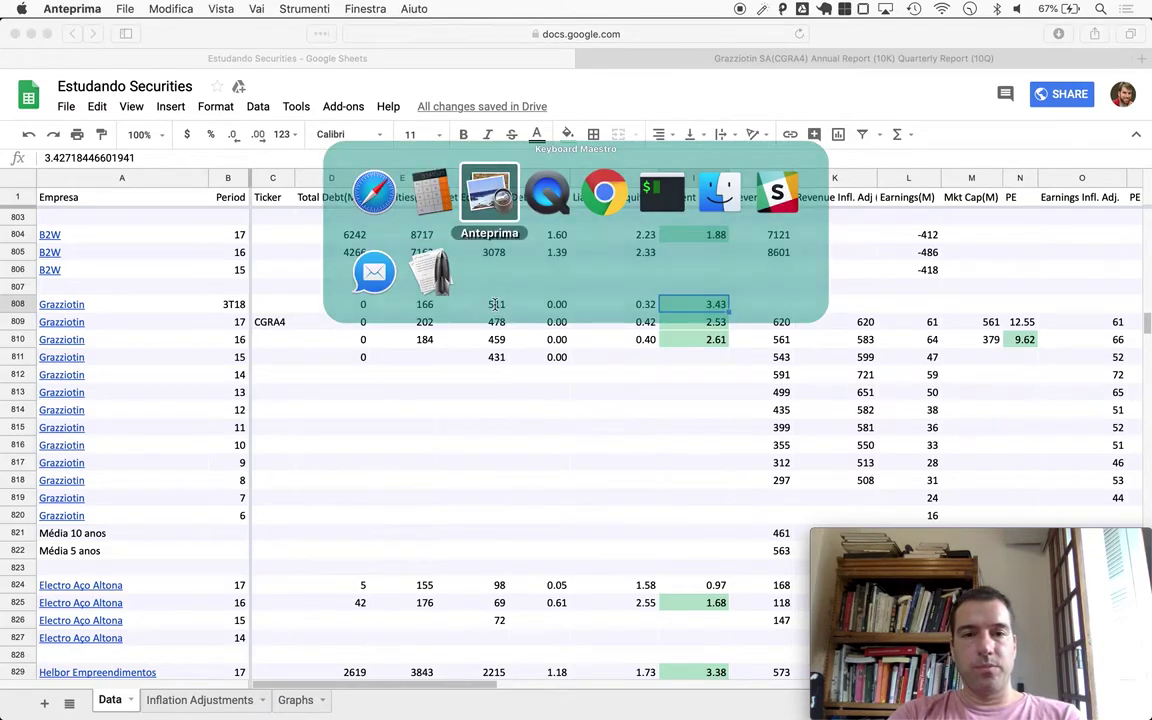
scroll(498, 345, "down", 5)
scroll(498, 345, "down", 10)
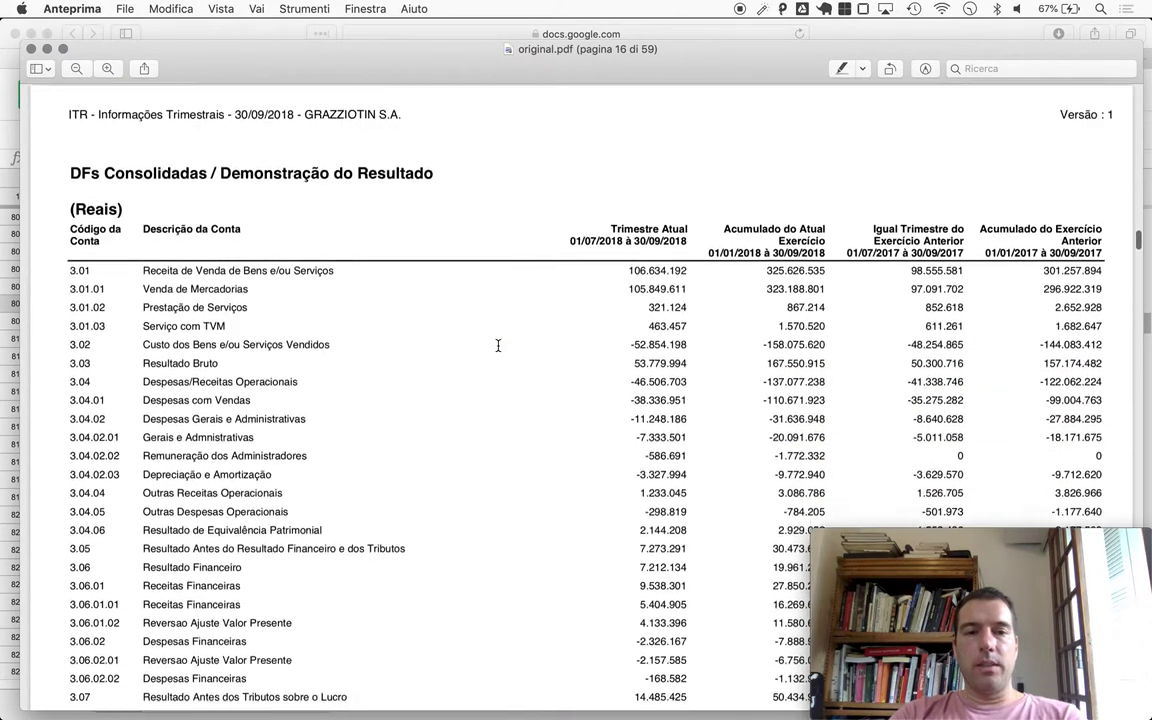
scroll(498, 345, "up", 2)
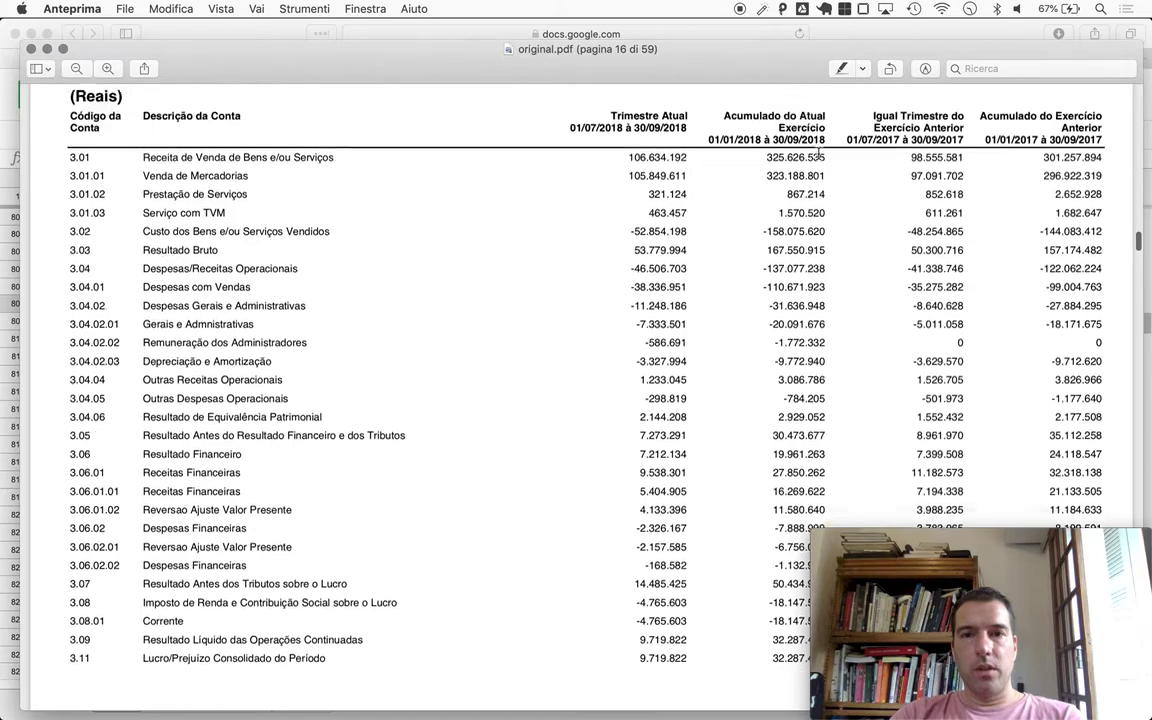
scroll(738, 137, "up", 1)
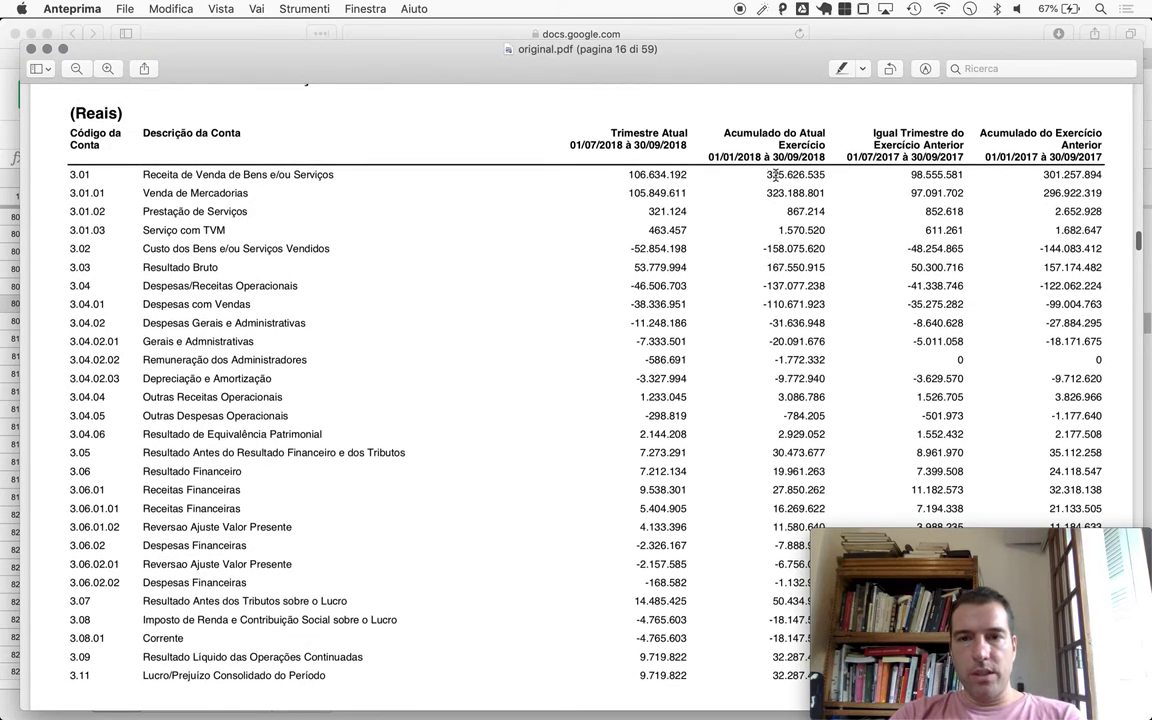
Annualize the revenue in Calculator as 326 × 1.33333 = 434.66558.
key("super+Tab")
key("super+Tab")
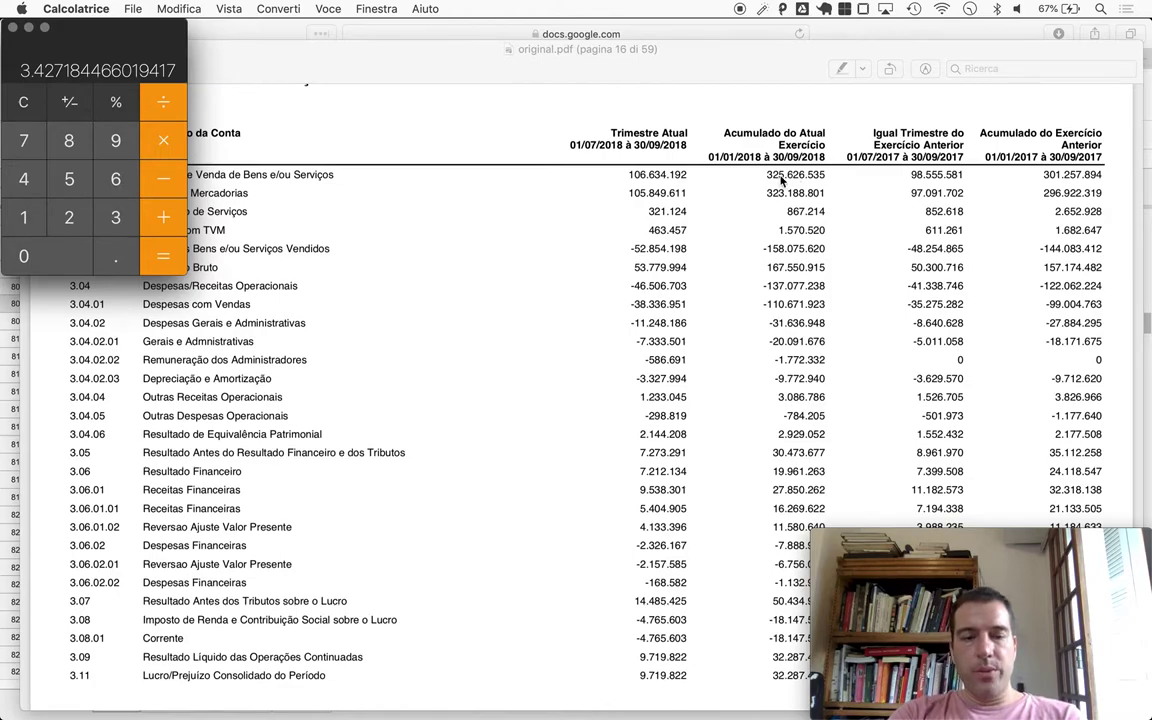
type("326")
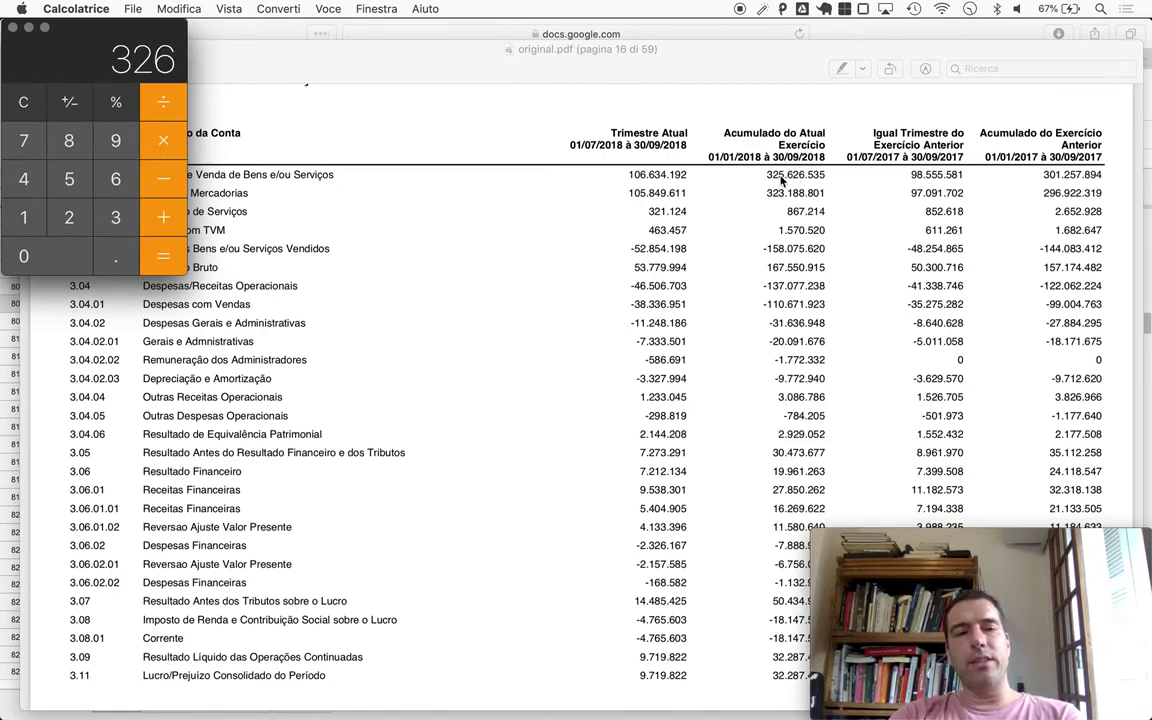
type("*1.33333")
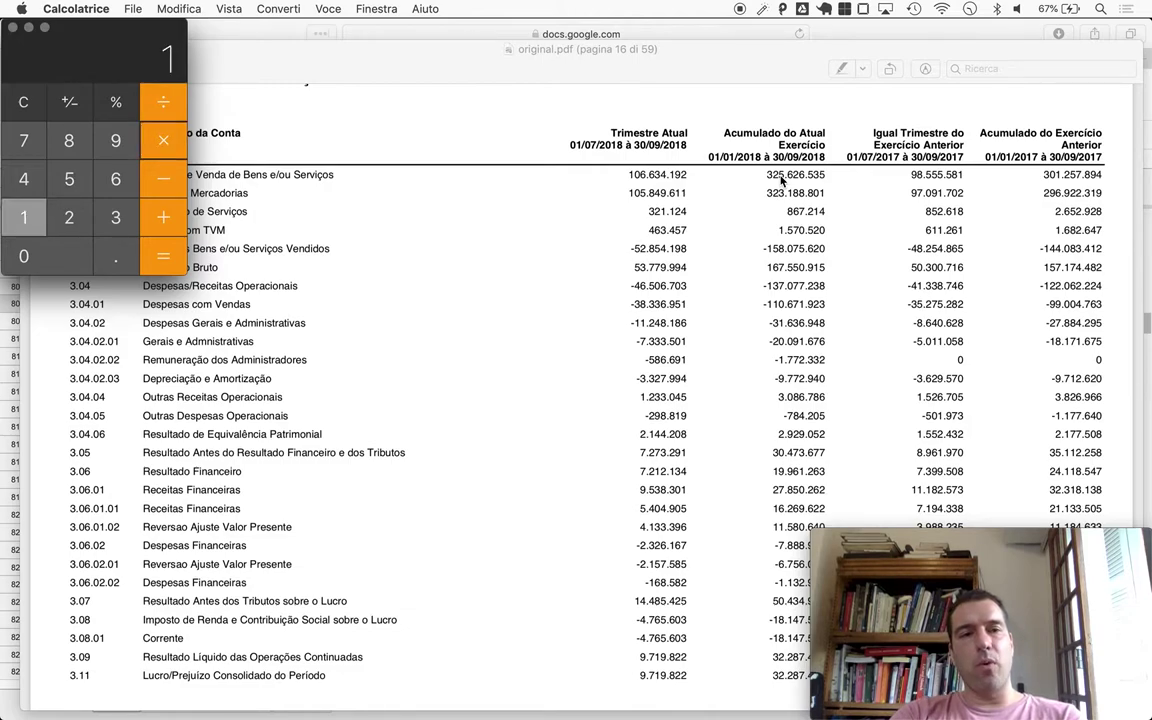
key("Return")
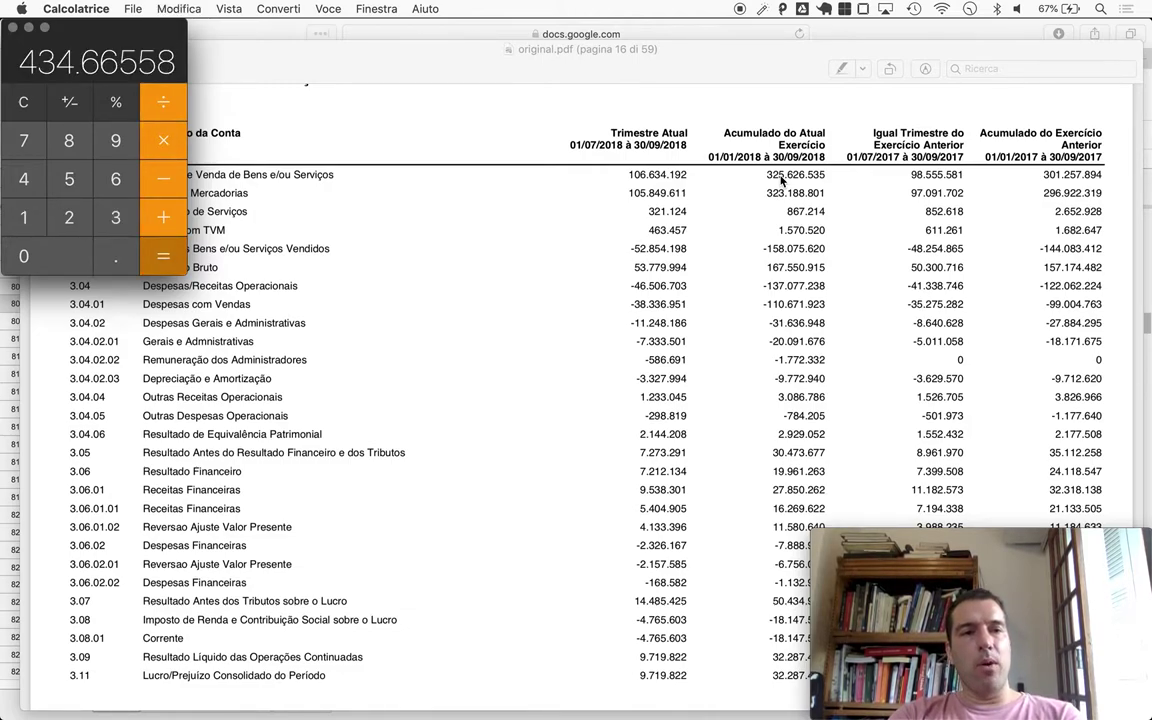
key("super+Tab")
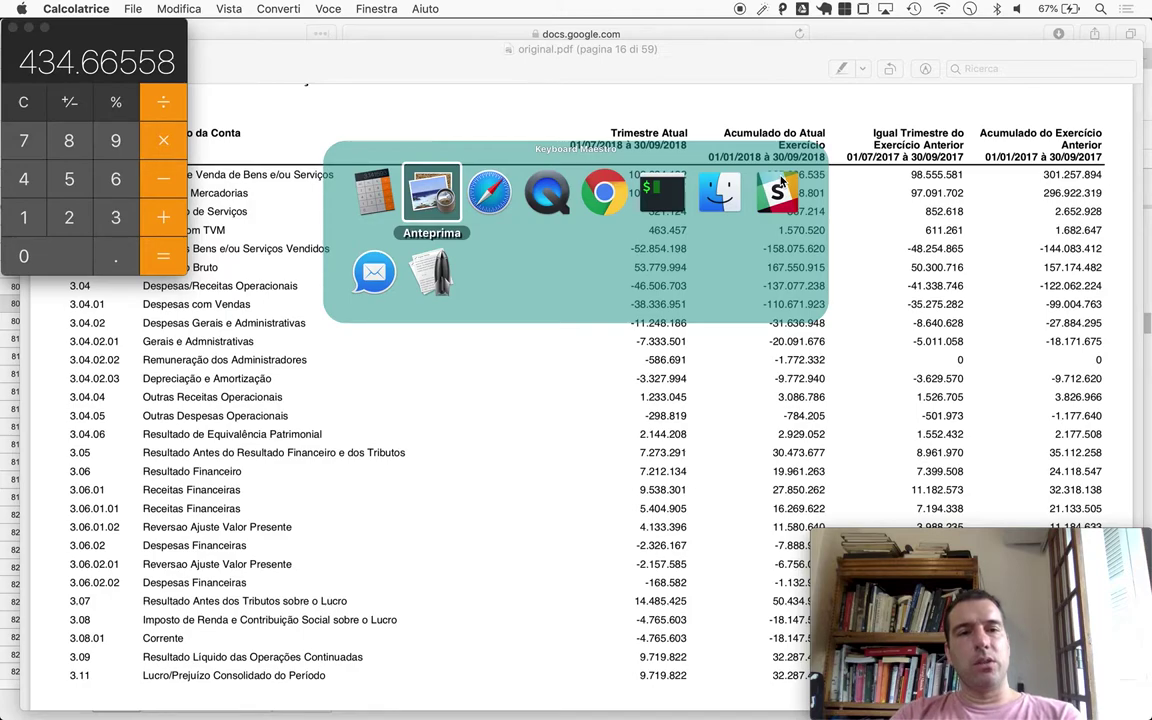
key("super+Tab")
Paste the 434.66558 annualized revenue into J808 and K808, then review row 808.
type("434.66558")
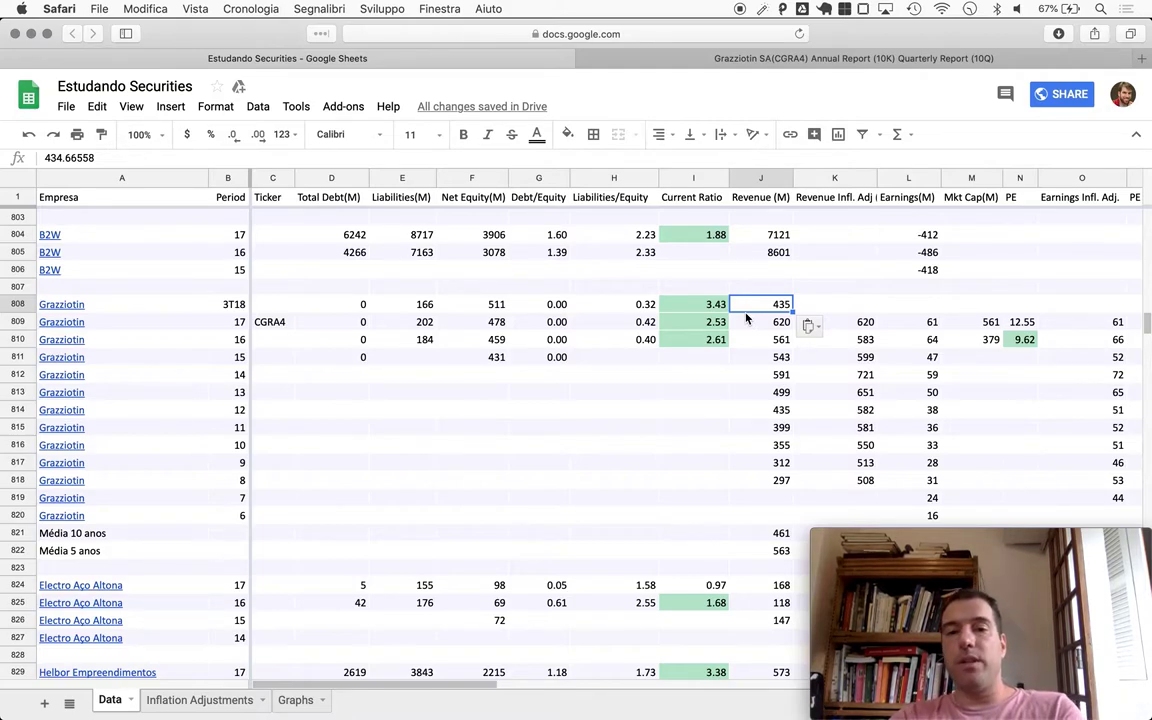
key("super+c")
key("Right")
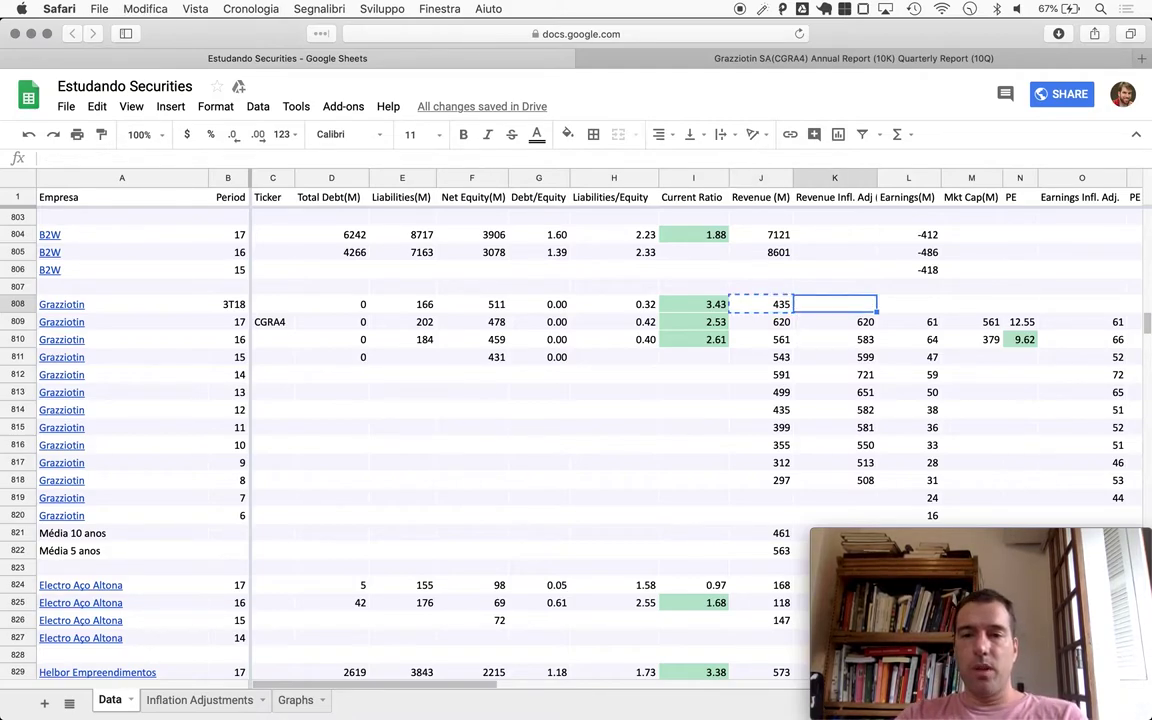
key("super+v")
key("Right")
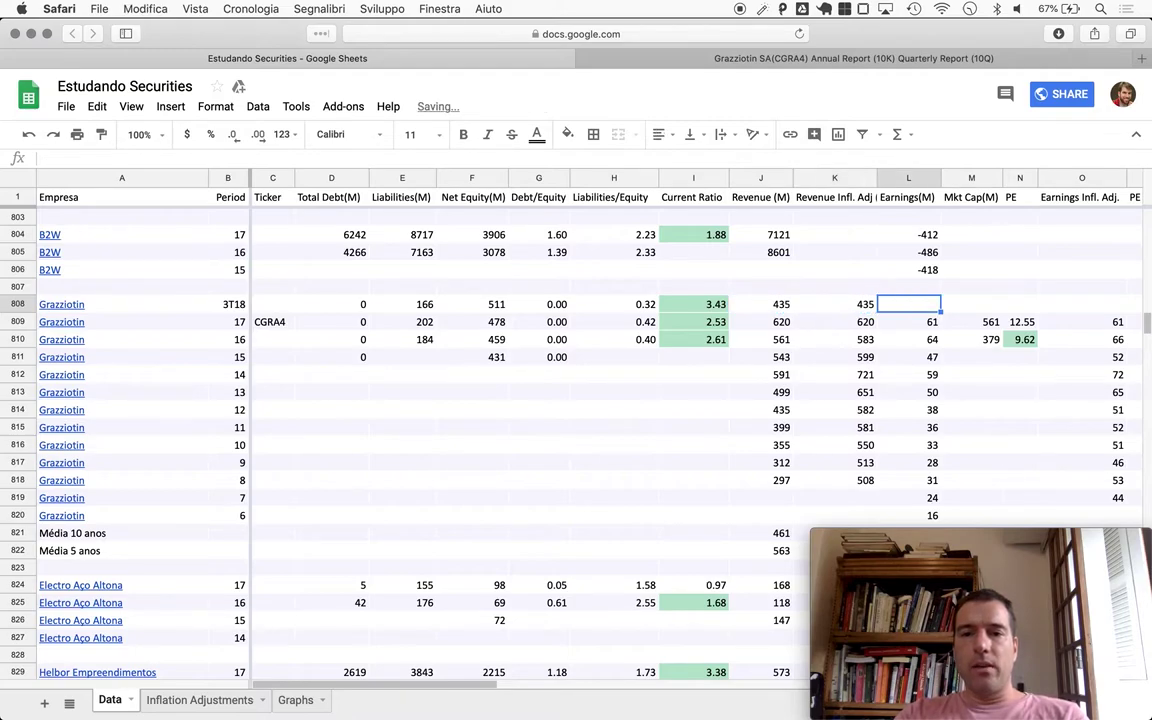
key("Right")
key("Left")
key("Left")
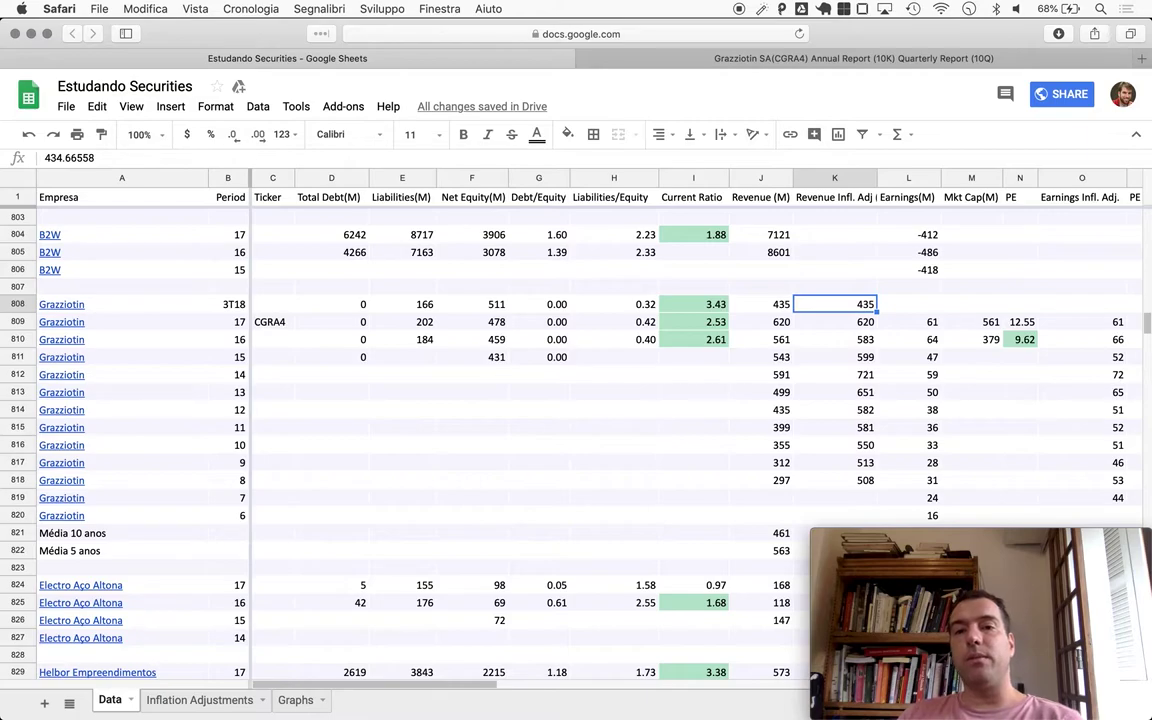
key("Right")
key("Right")
key("Right")
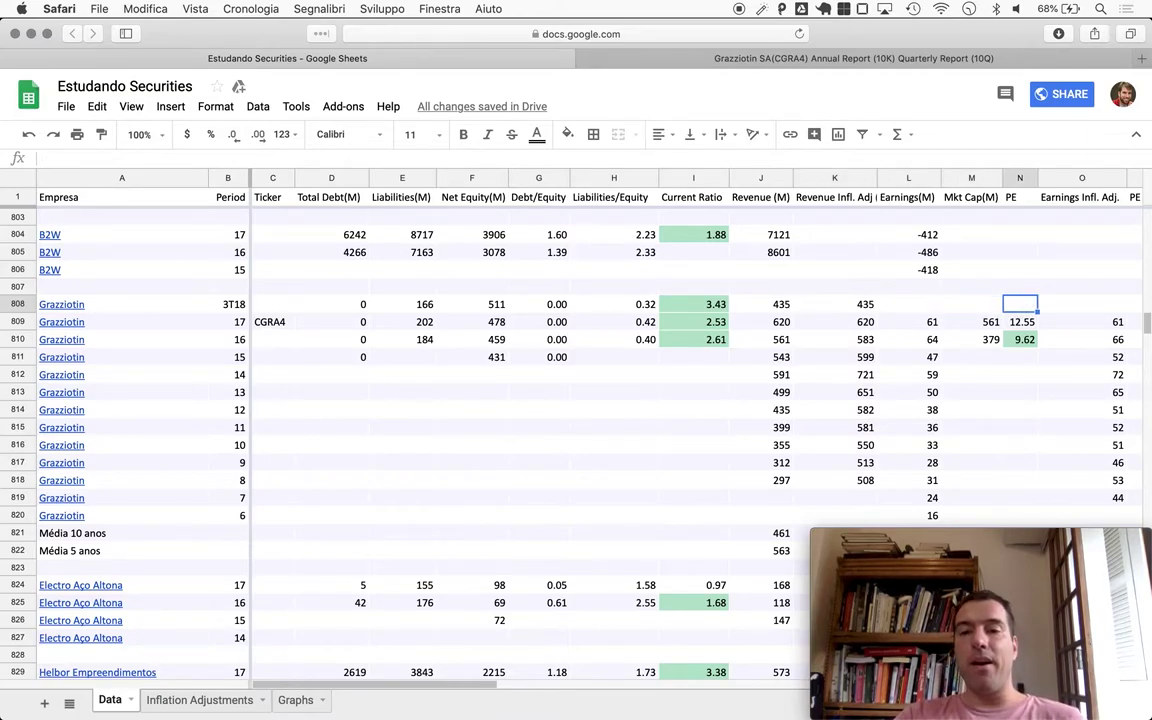
key("Left")
key("Left")
key("Left")
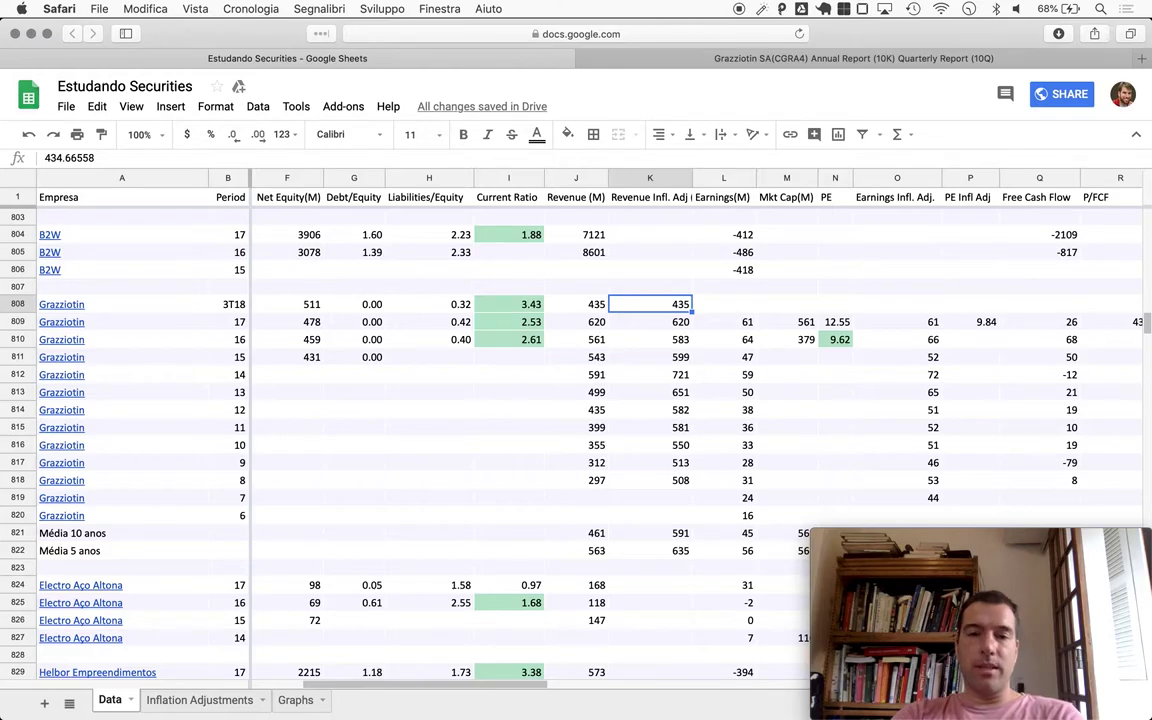
key("super+Tab")
key("super+Tab")
Find the nine-month net profit of 32 and annualize it as 32 × 1.33333 = 42.66656.
scroll(612, 251, "down", 3)
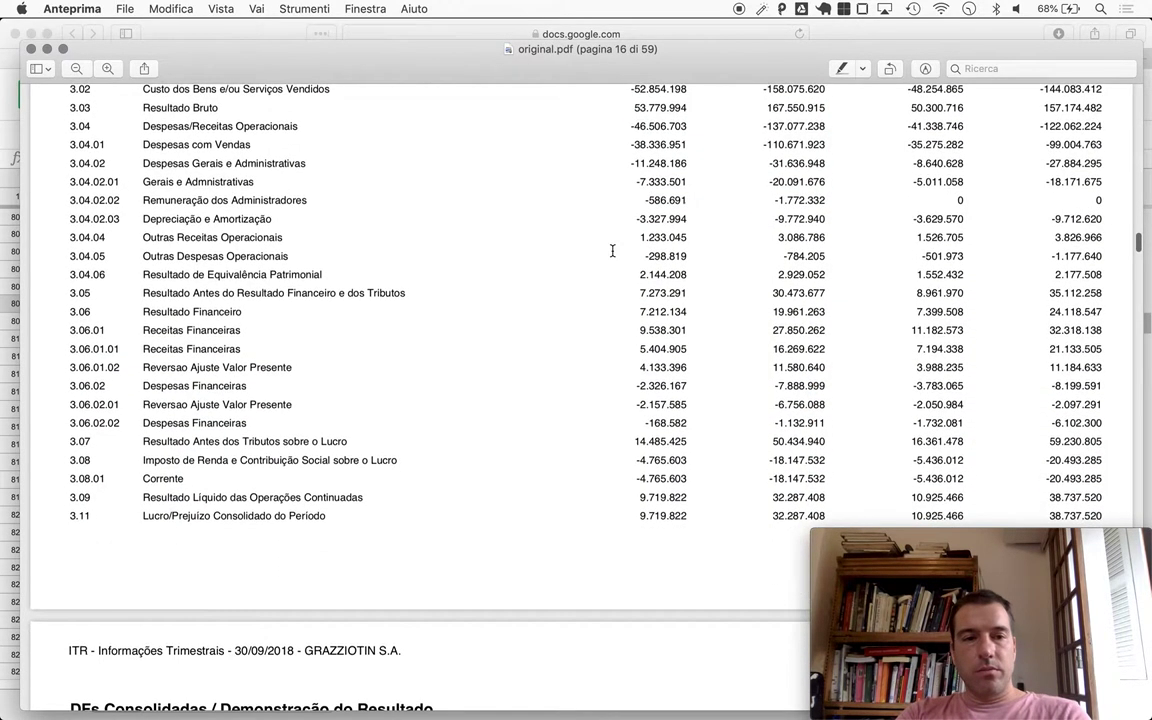
scroll(740, 365, "down", 3)
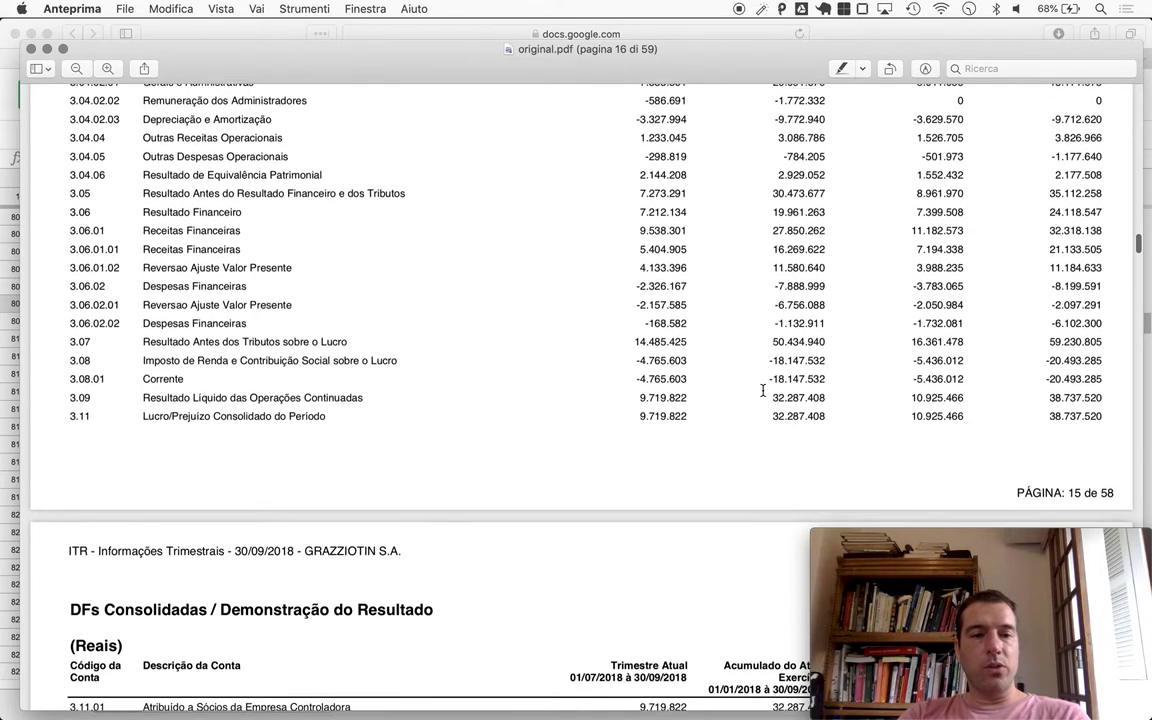
scroll(760, 389, "down", 5)
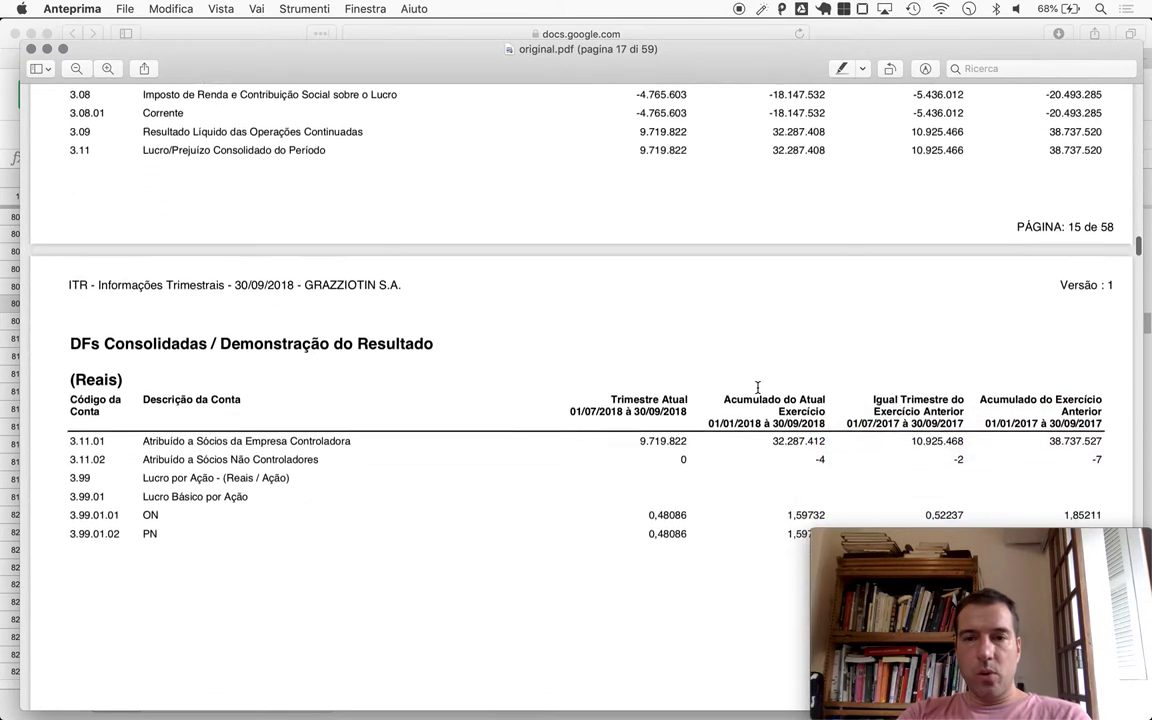
key("super+Tab")
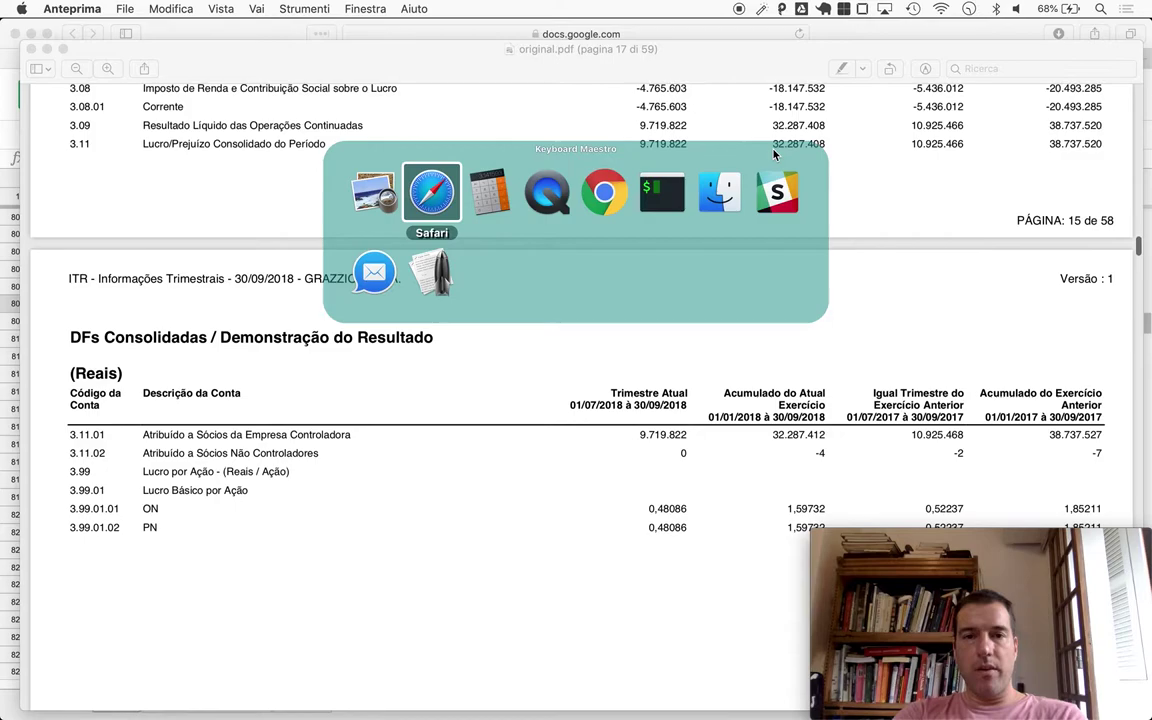
key("super+Tab")
type("32")
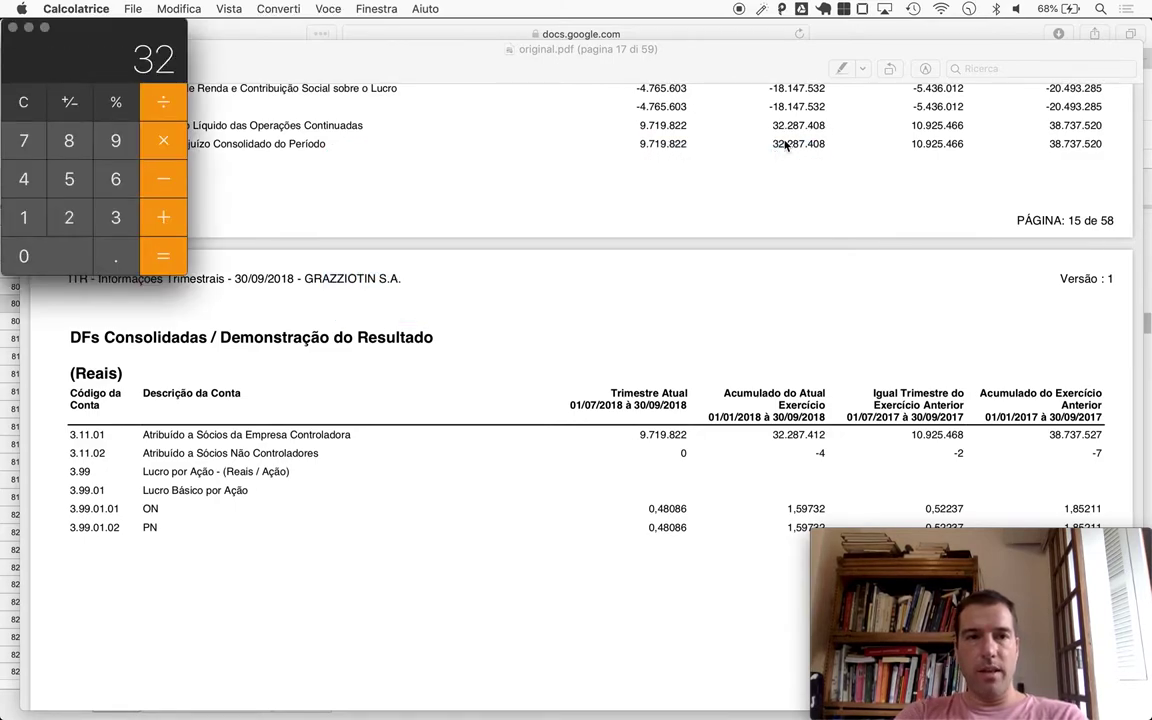
type("*1.33333")
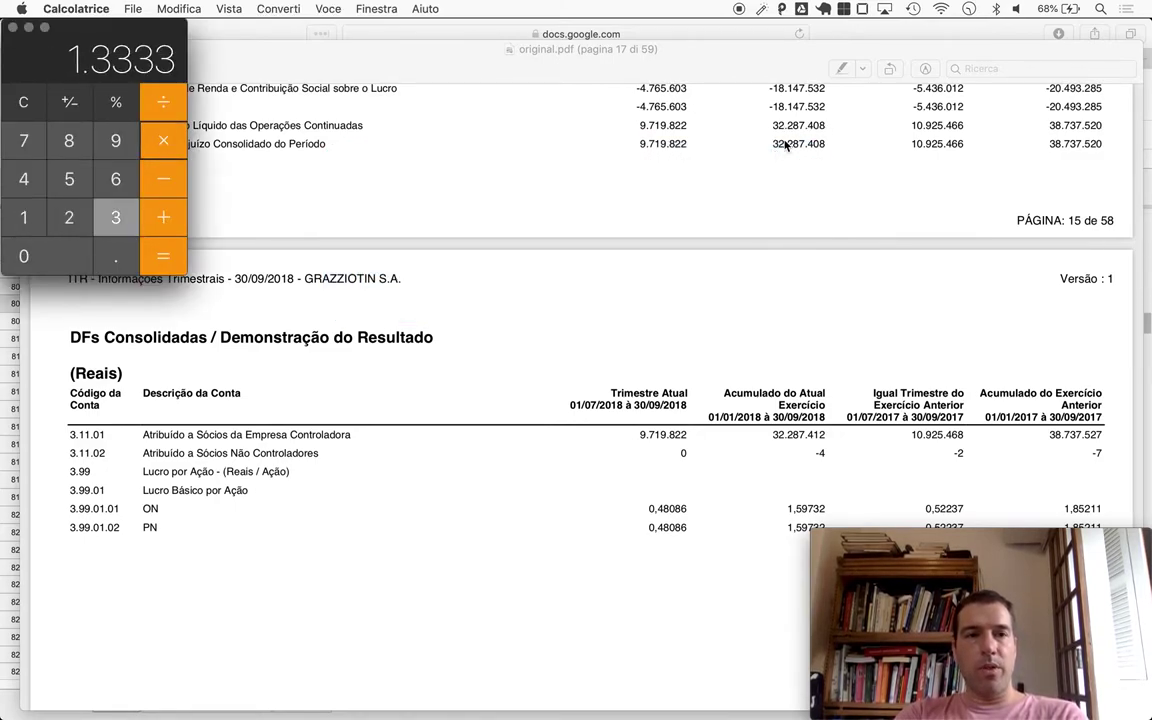
key("Return")
key("super+c")
key("super+Tab")
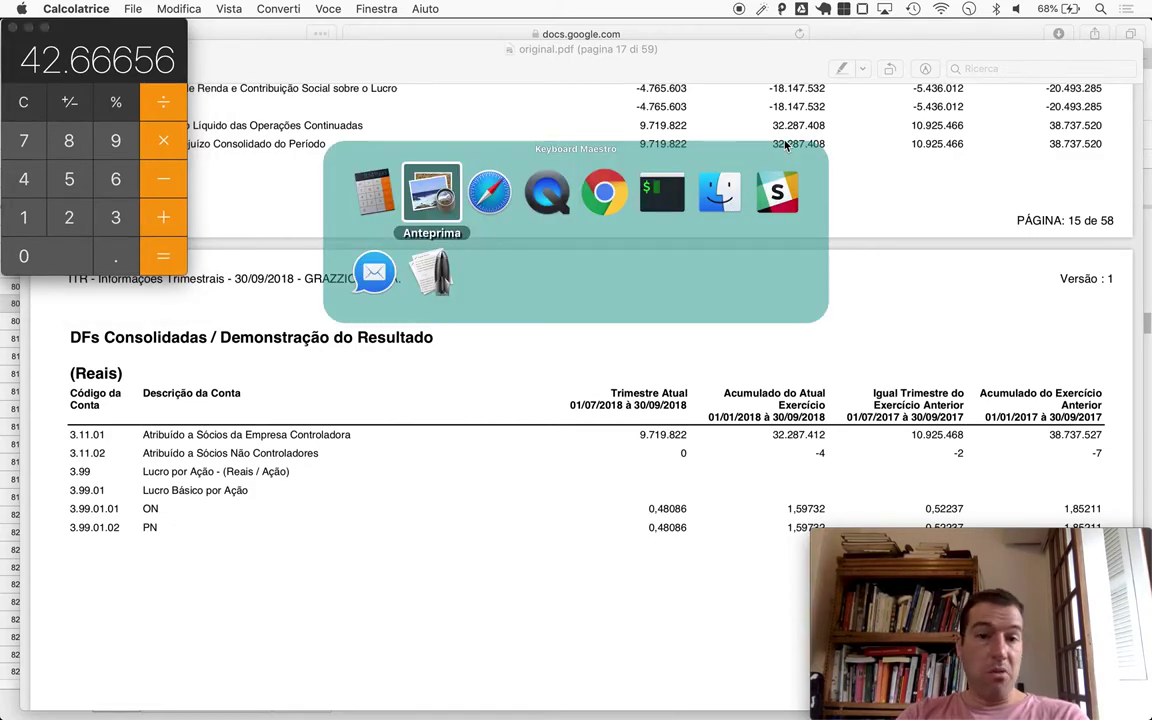
key("super+Tab")
Paste the 42.66656 annualized earnings into Earnings L808 and Earnings Infl. Adj O808, then check them.
key("super+v")
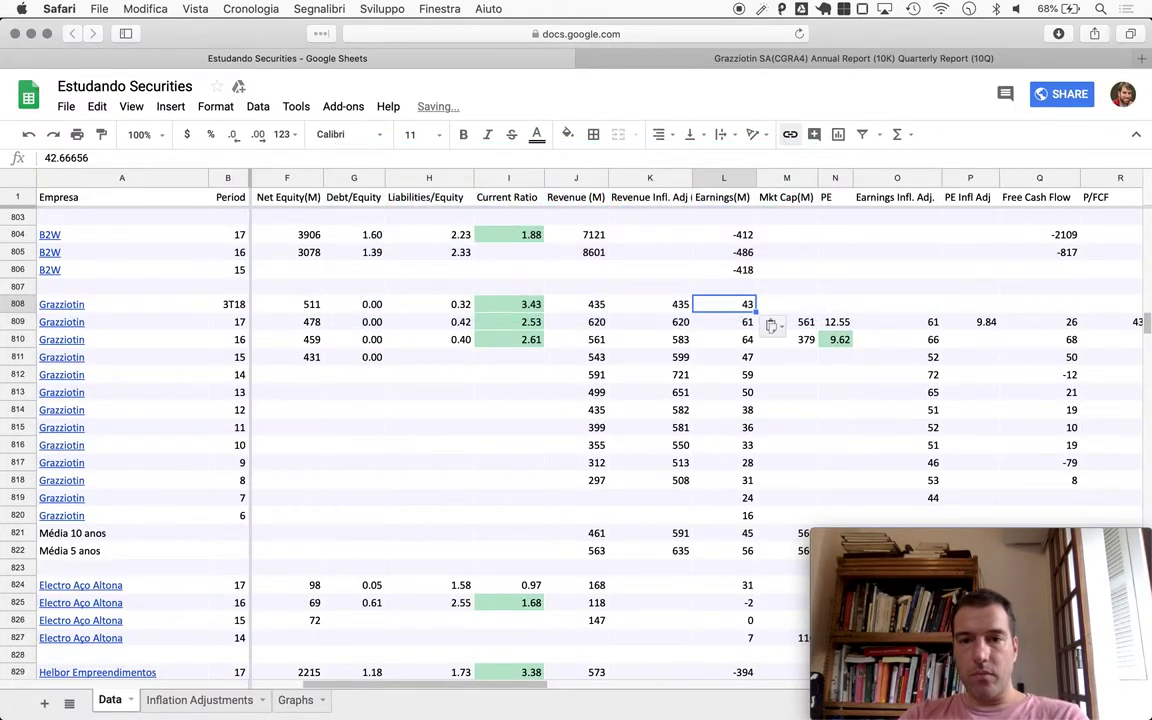
key("Right")
key("Right")
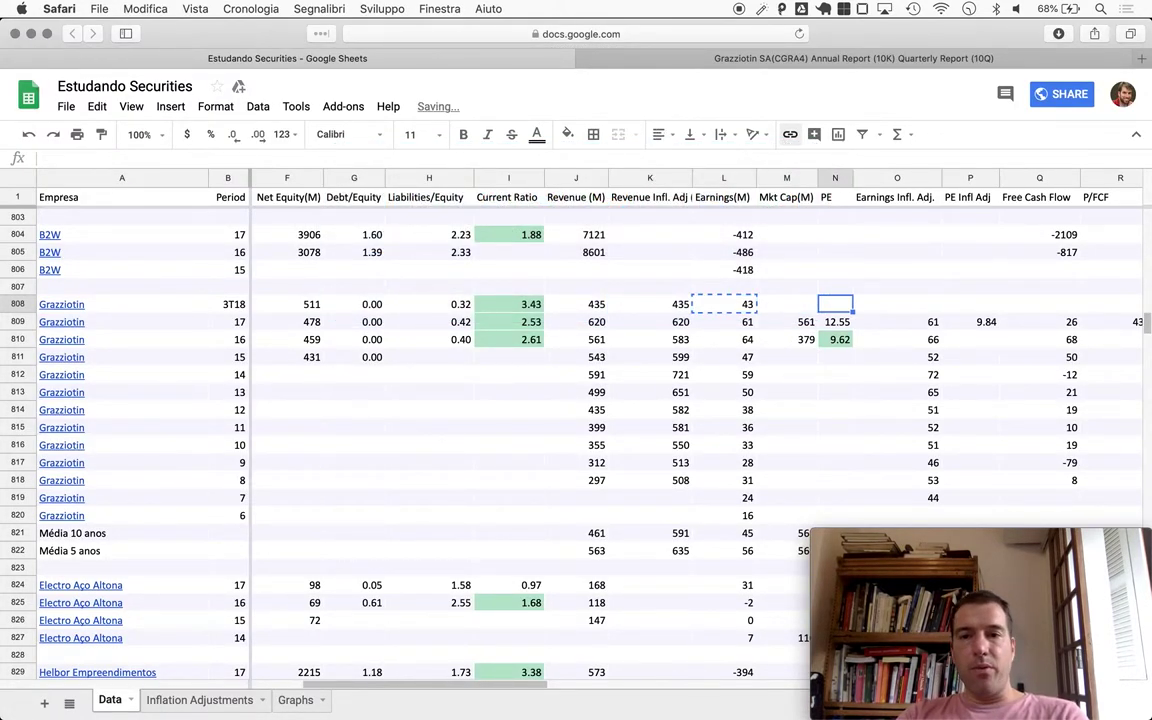
key("Right")
key("super+v")
key("Right")
key("Right")
key("Right")
key("Left")
key("Left")
key("Left")
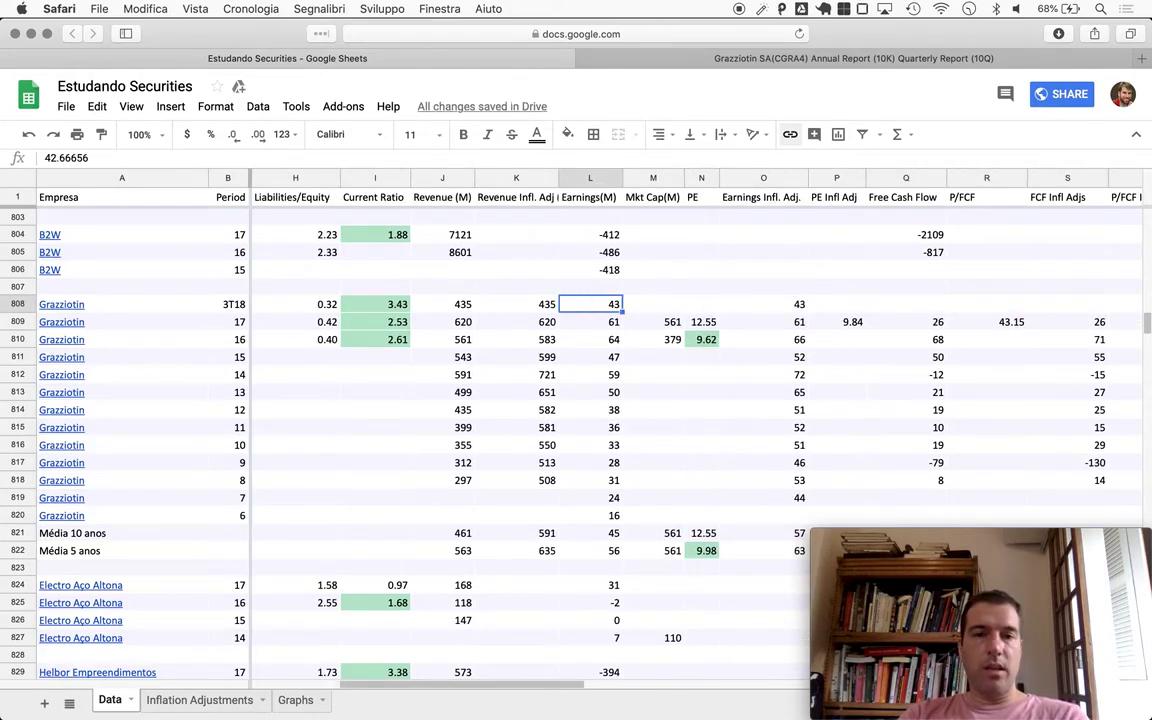
key("Down")
key("Up")
key("Right")
key("Right")
key("Right")
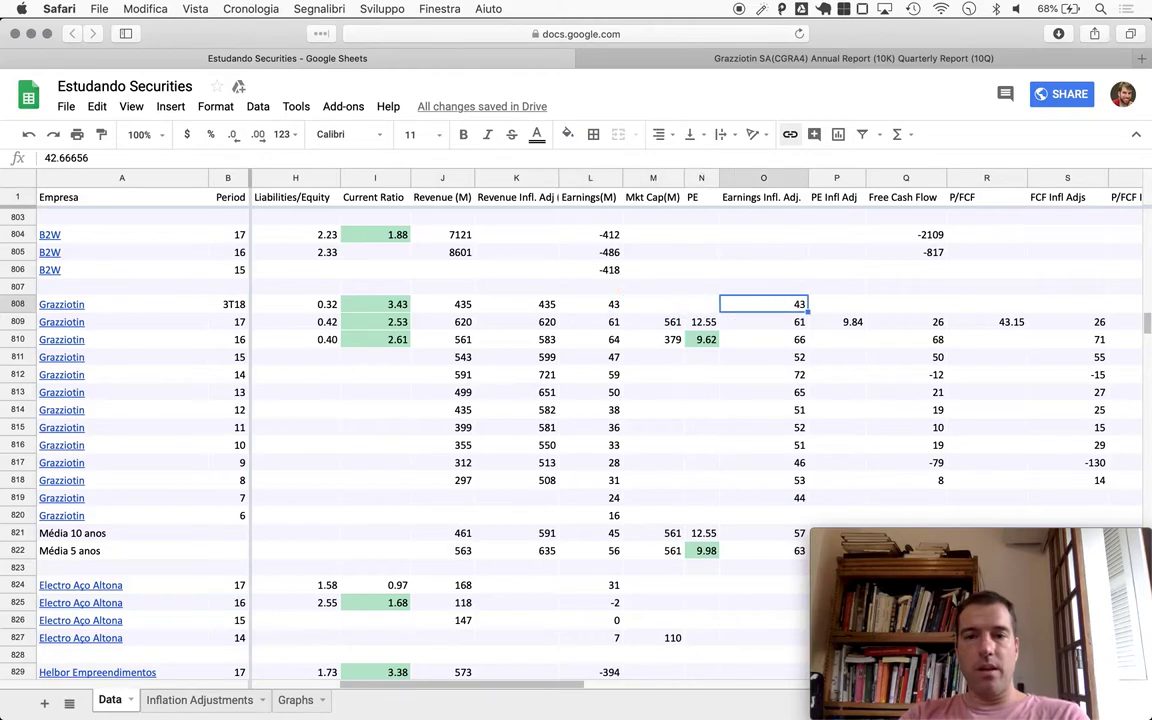
key("Right")
key("Right")
key("super+Tab")
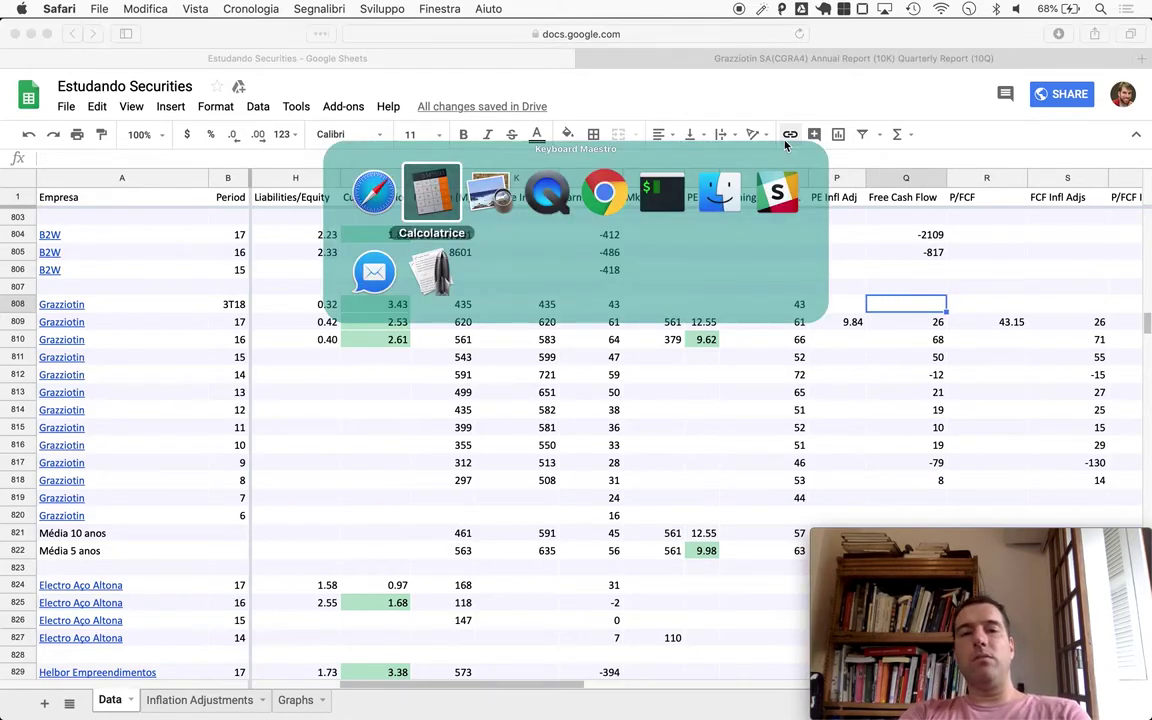
Scroll the report to page 19's cash flow statement.
key("super+Tab")
scroll(722, 239, "down", 10)
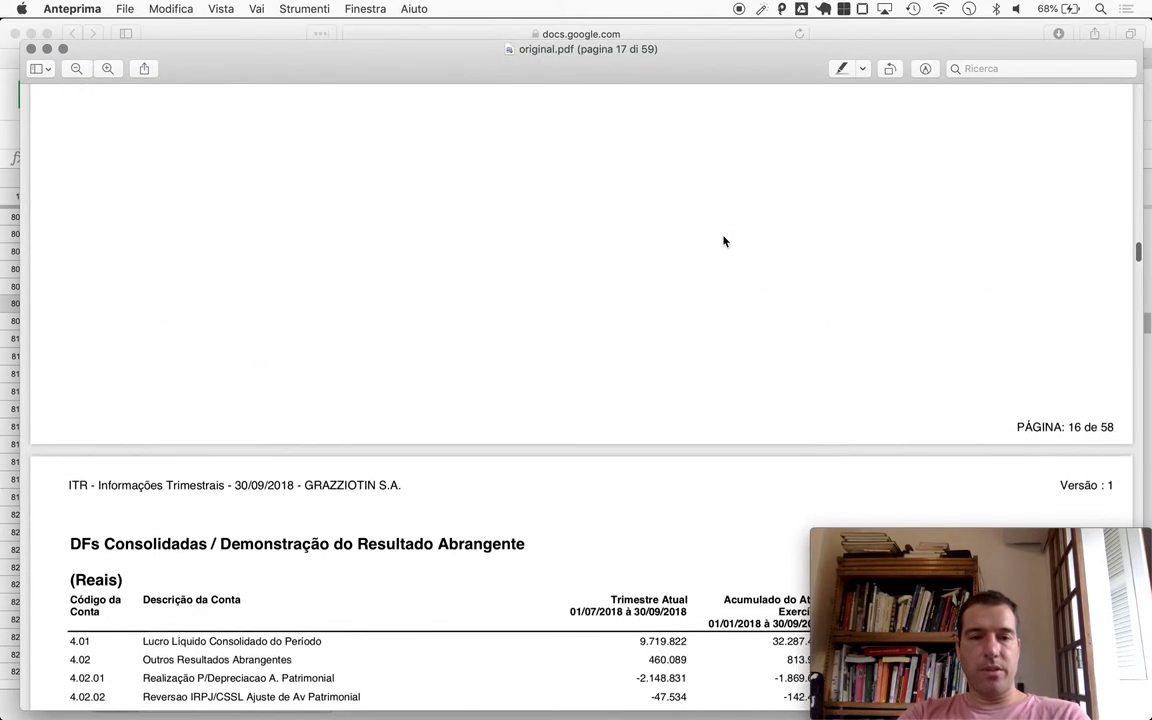
scroll(540, 340, "down", 10)
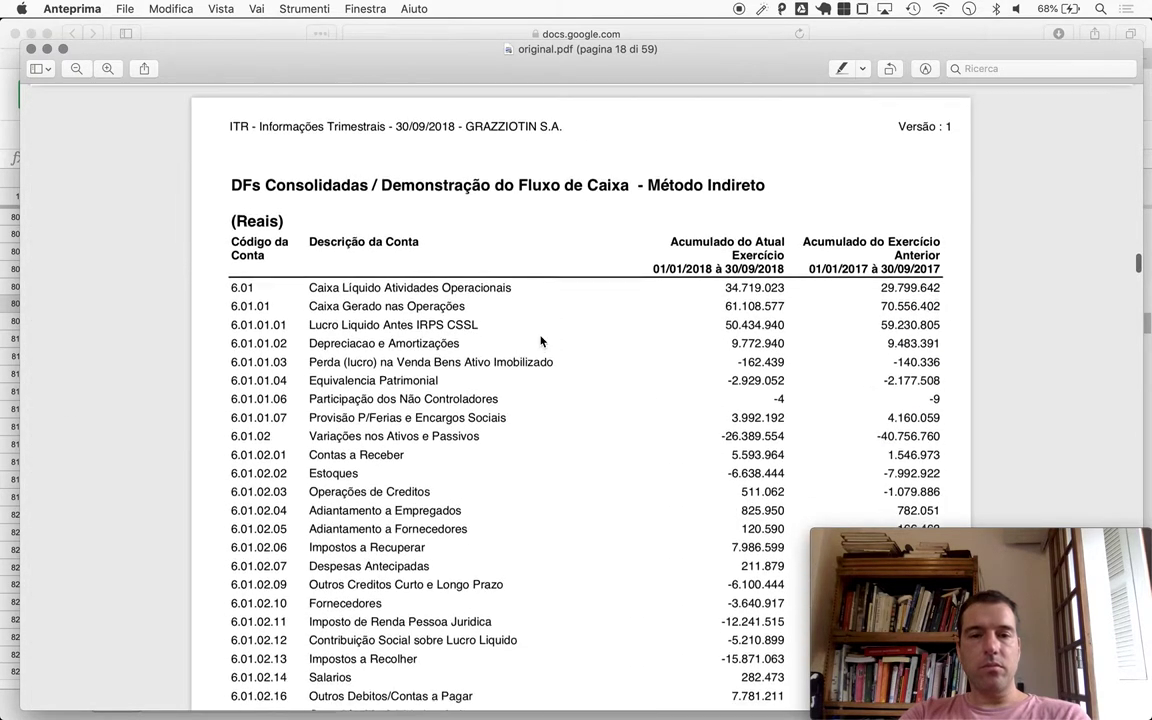
scroll(540, 340, "down", 2)
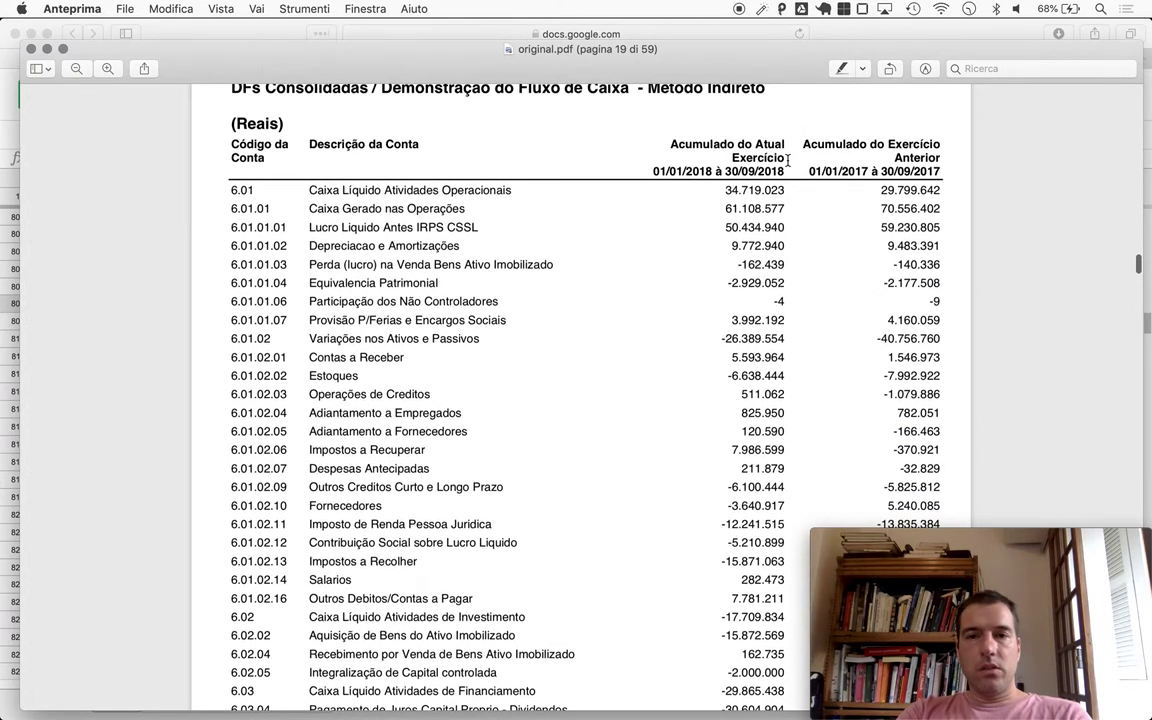
In Calculator, compute 35 − 18 = 17 and begin multiplying by 1.333333.
key("super+Tab")
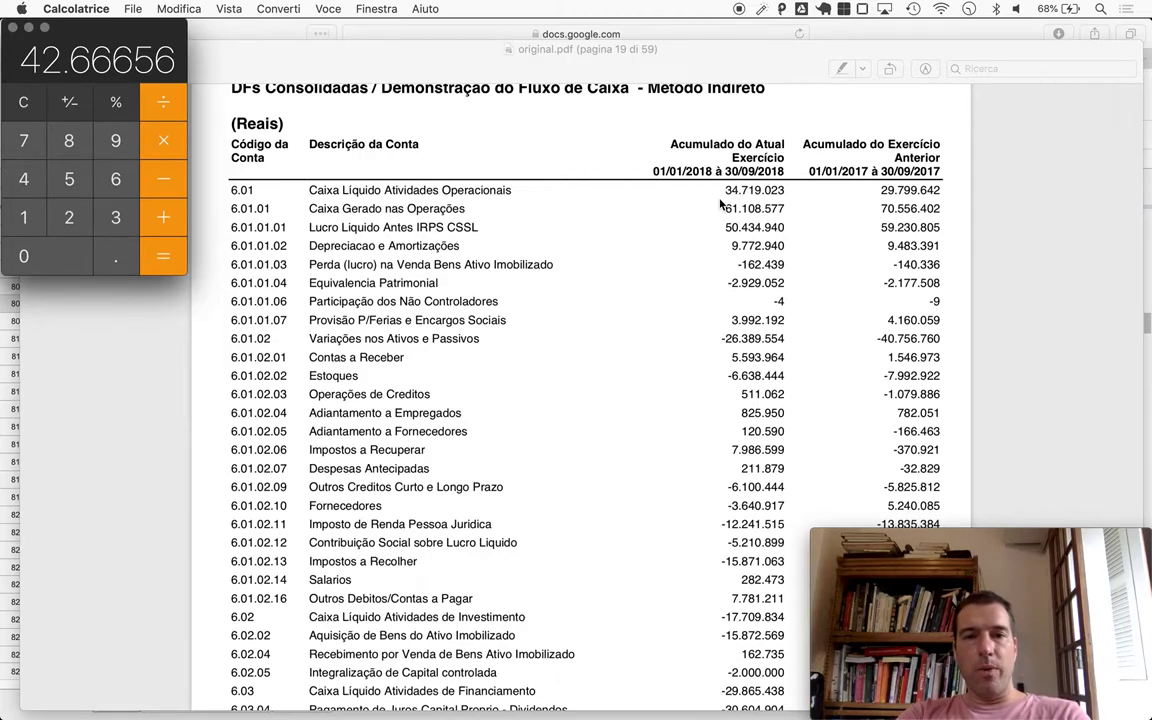
type("35")
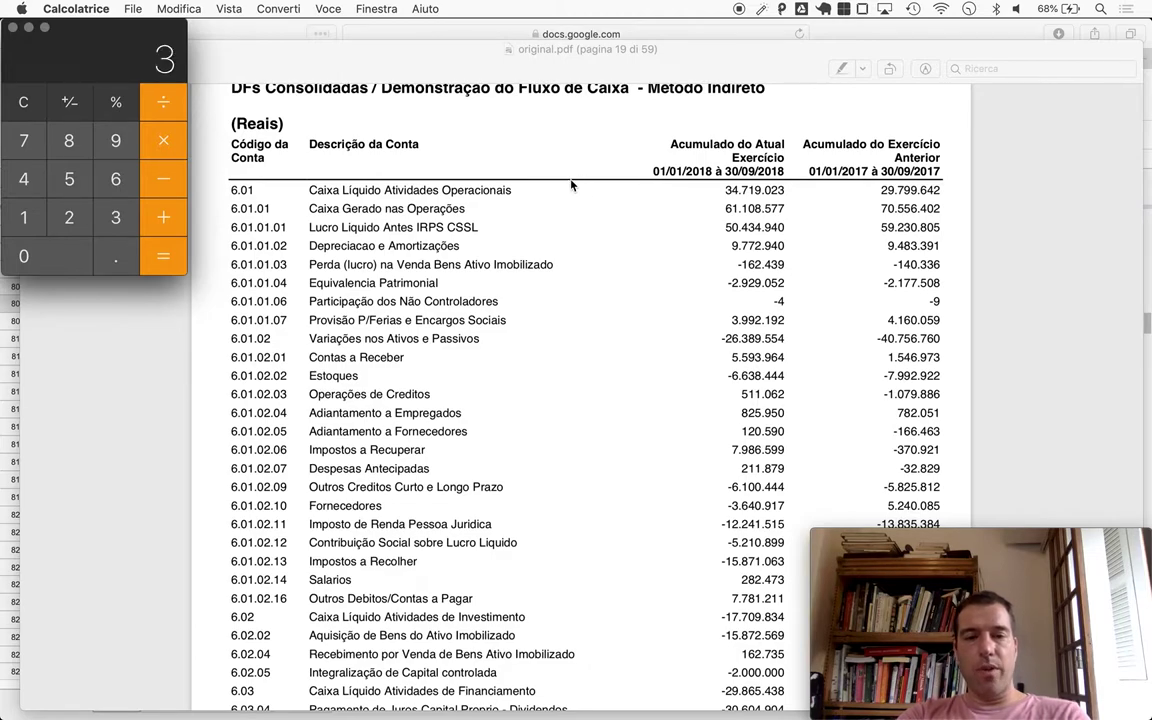
scroll(468, 440, "down", 5)
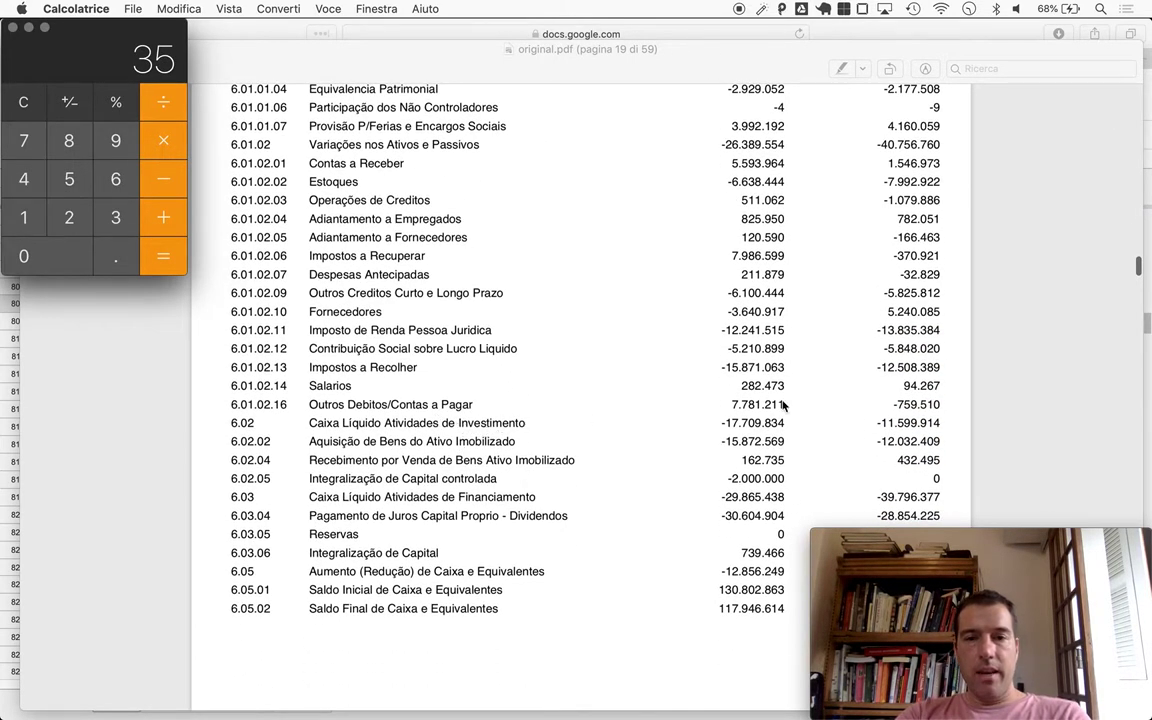
key("minus")
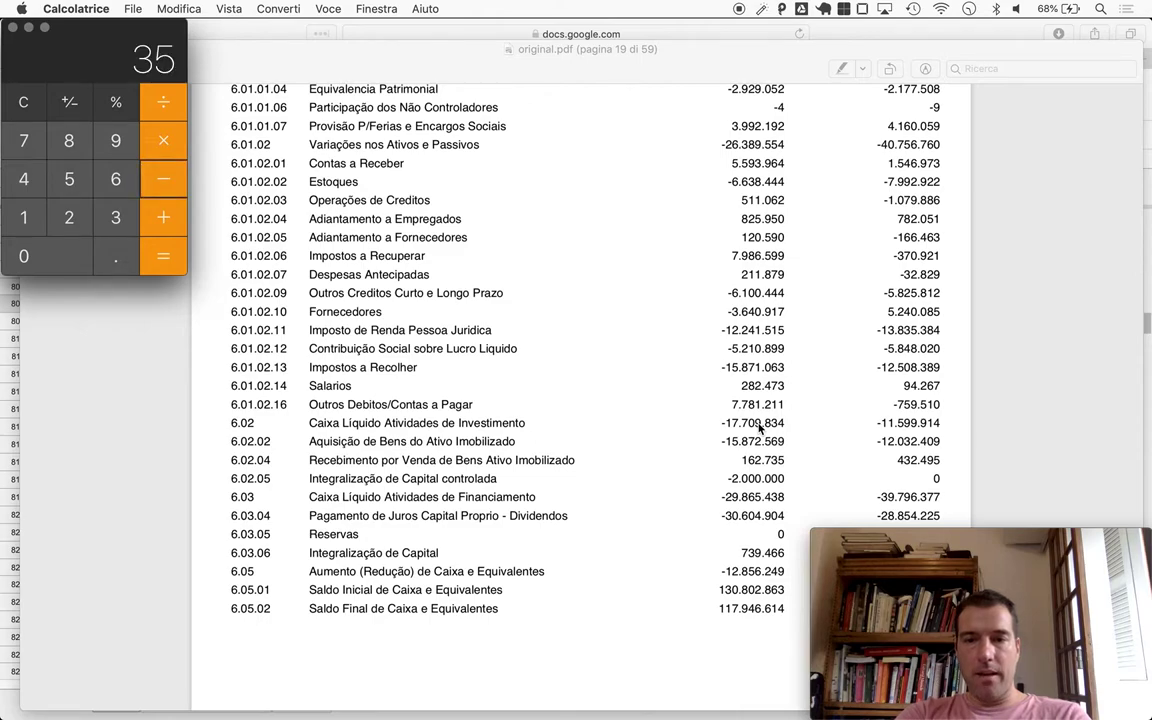
type("19")
key("BackSpace")
type("8")
key("Return")
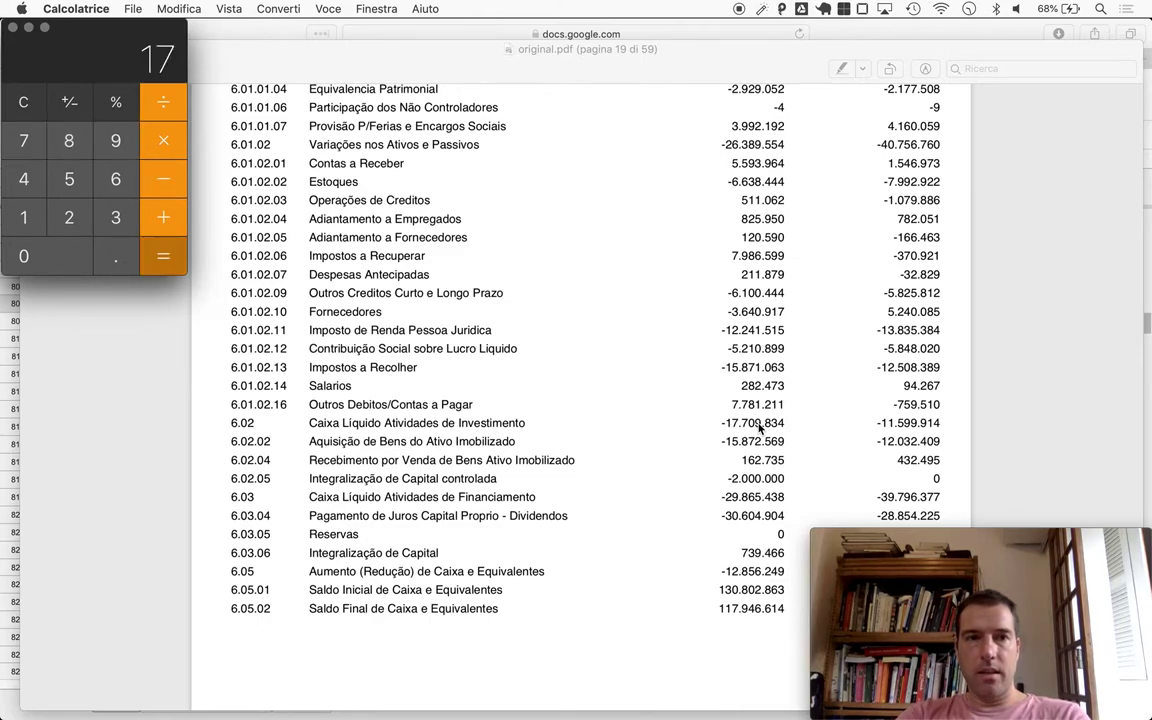
key("asterisk")
type("1.44")
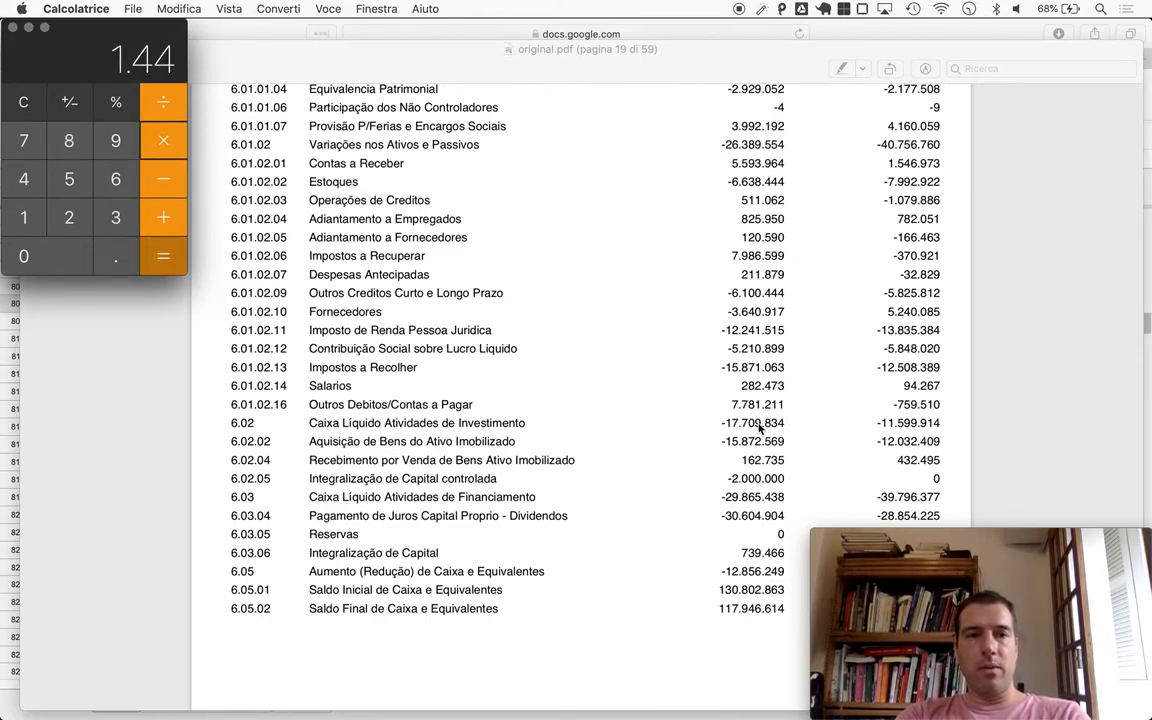
key("BackSpace")
key("BackSpace")
Finish 17 × 1.333333 = 22.666661 and paste it into Free Cash Flow Q808 and FCF Infl Adjs S808.
type("333333")
key("Return")
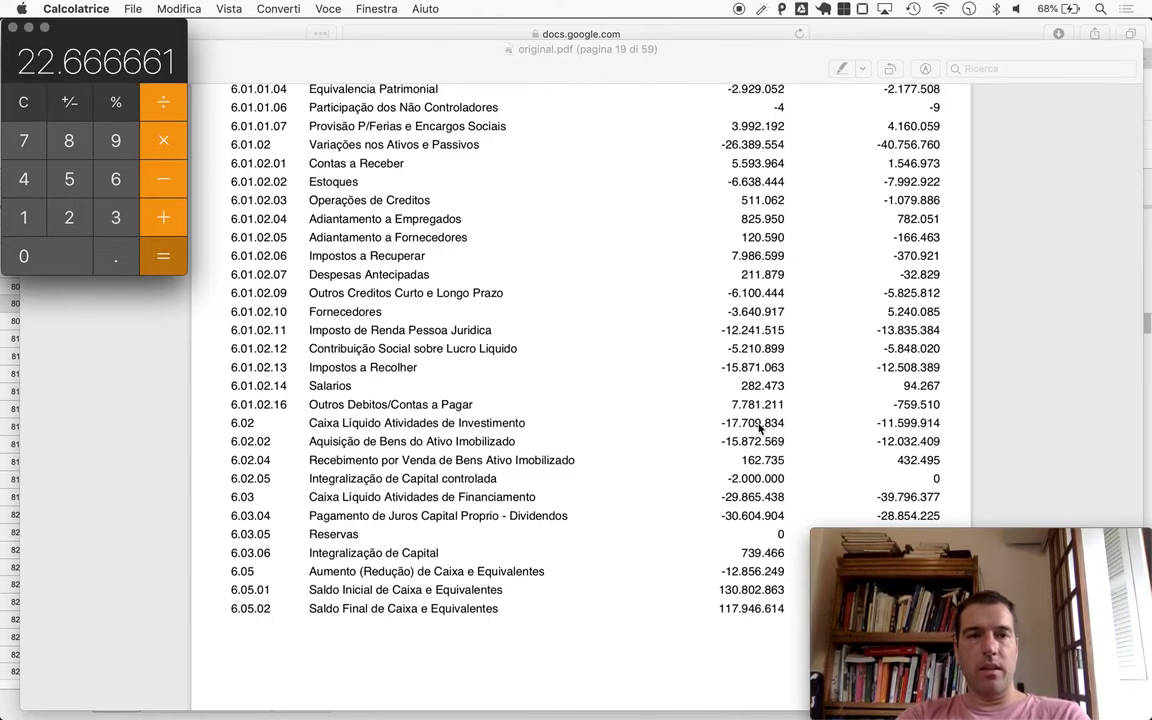
key("super+Tab")
key("super+Tab")
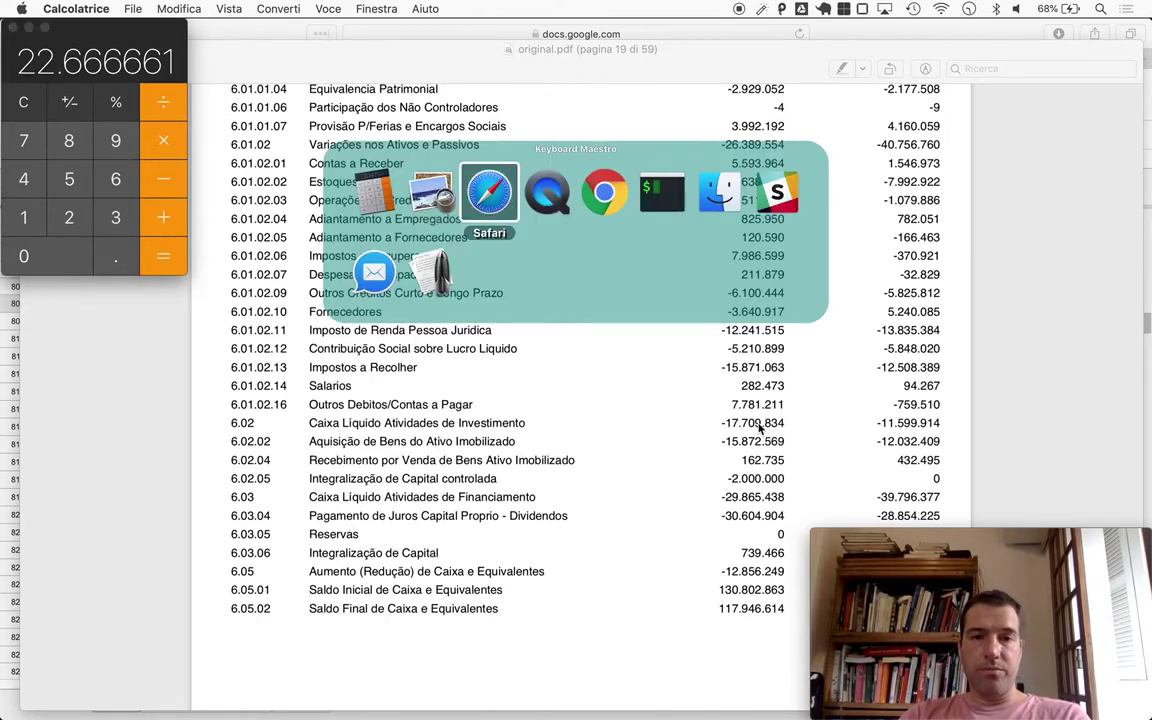
type("22.666661")
key("Right")
key("Right")
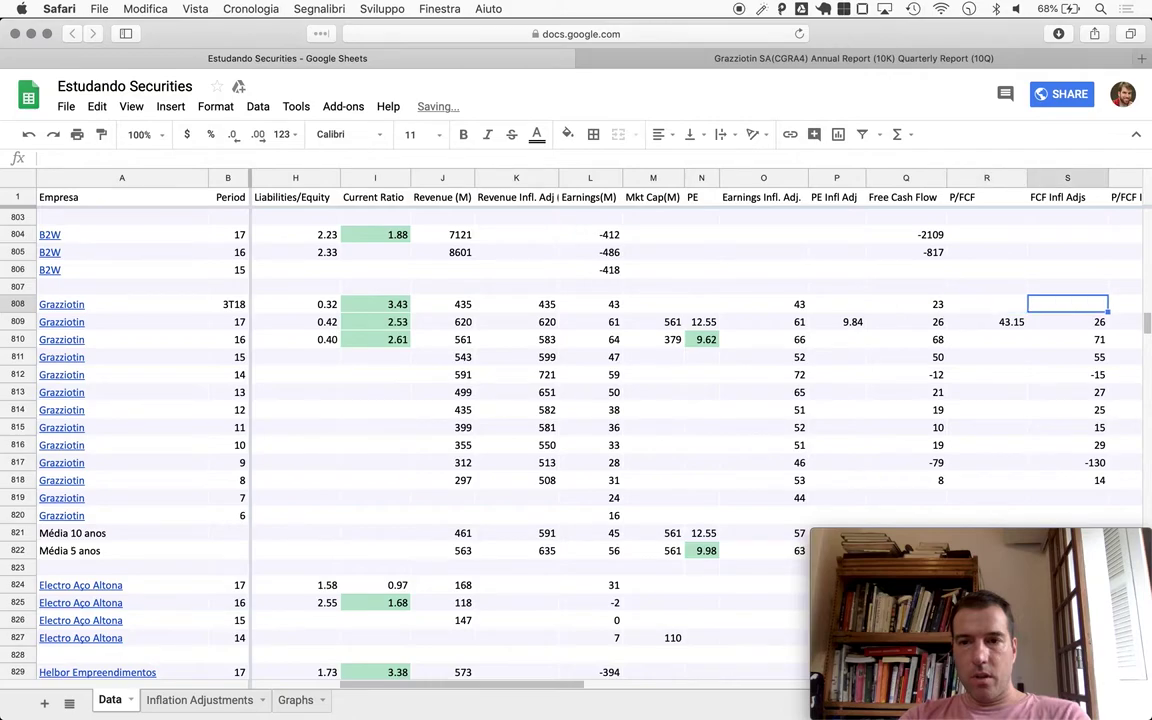
type("22.666661")
key("Left")
key("Left")
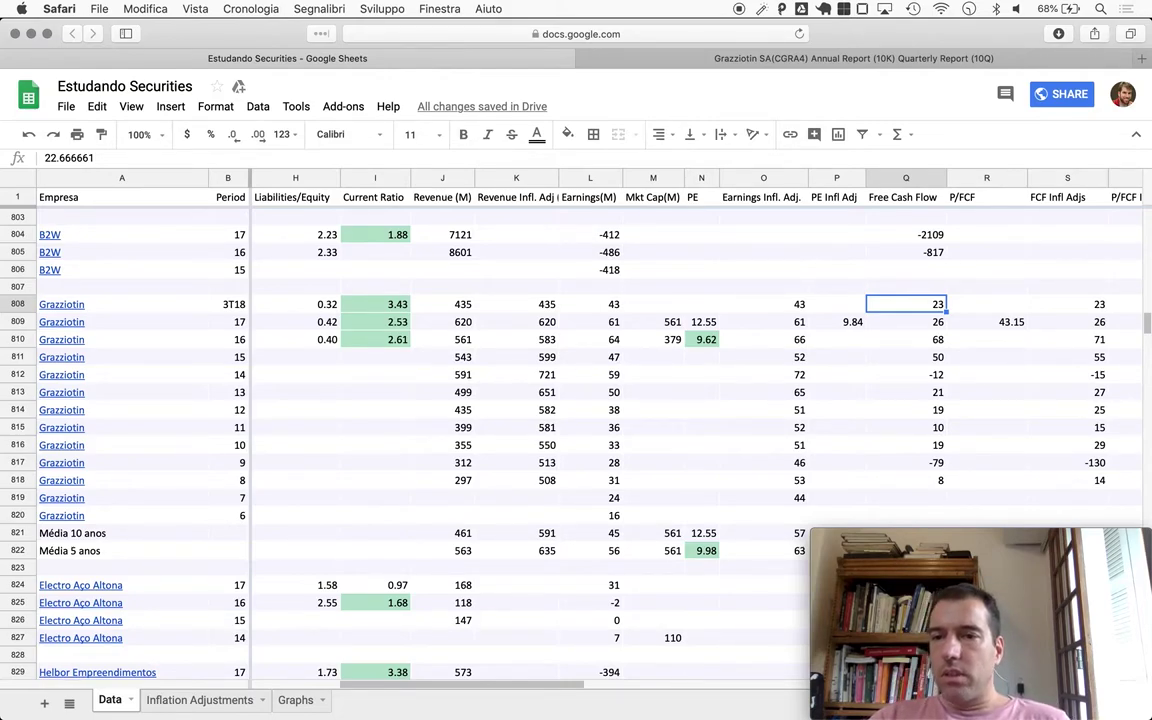
left_click(986, 304)
key("Left")
key("Left")
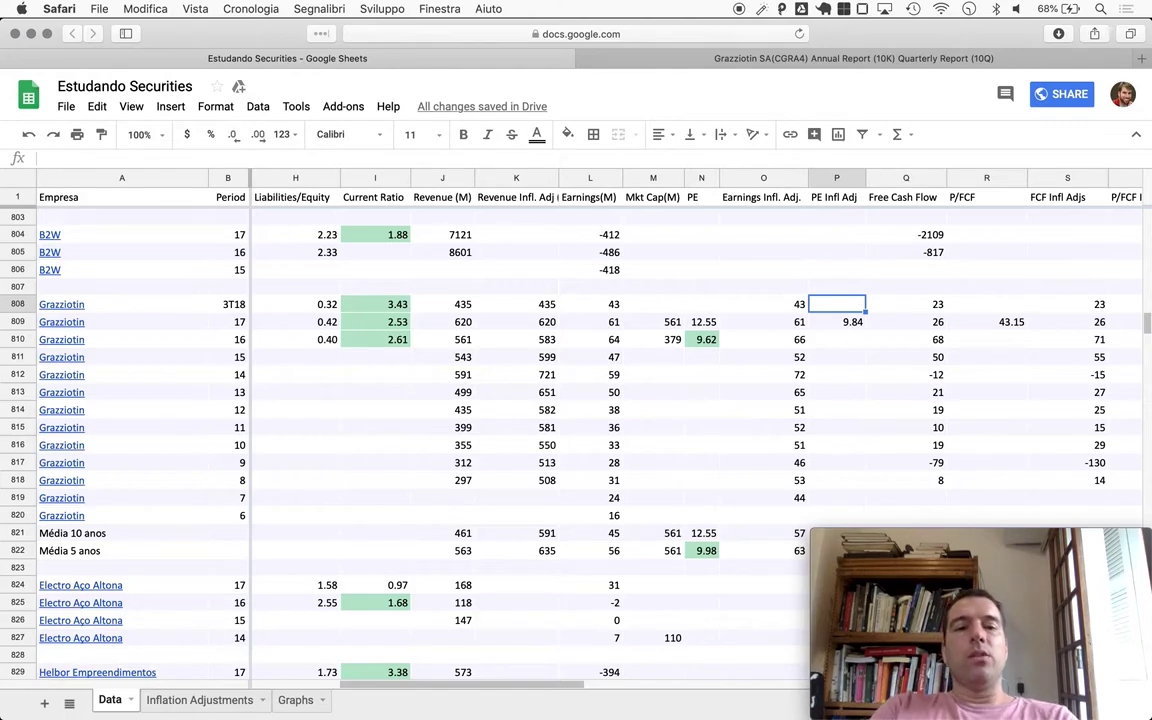
scroll(673, 550, "down", 5)
scroll(673, 550, "up", 2)
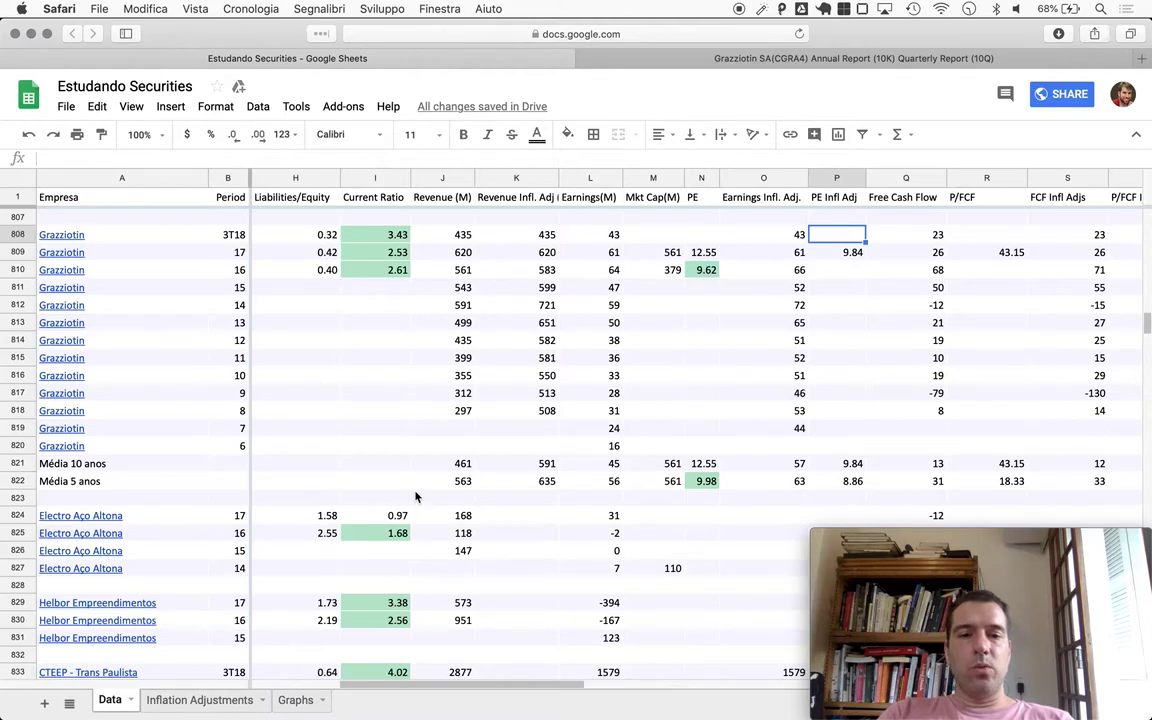
Rewrite J821's 10-year revenue average as =AVERAGE(OFFSET(J808,0,0,10,1)).
left_click(463, 466)
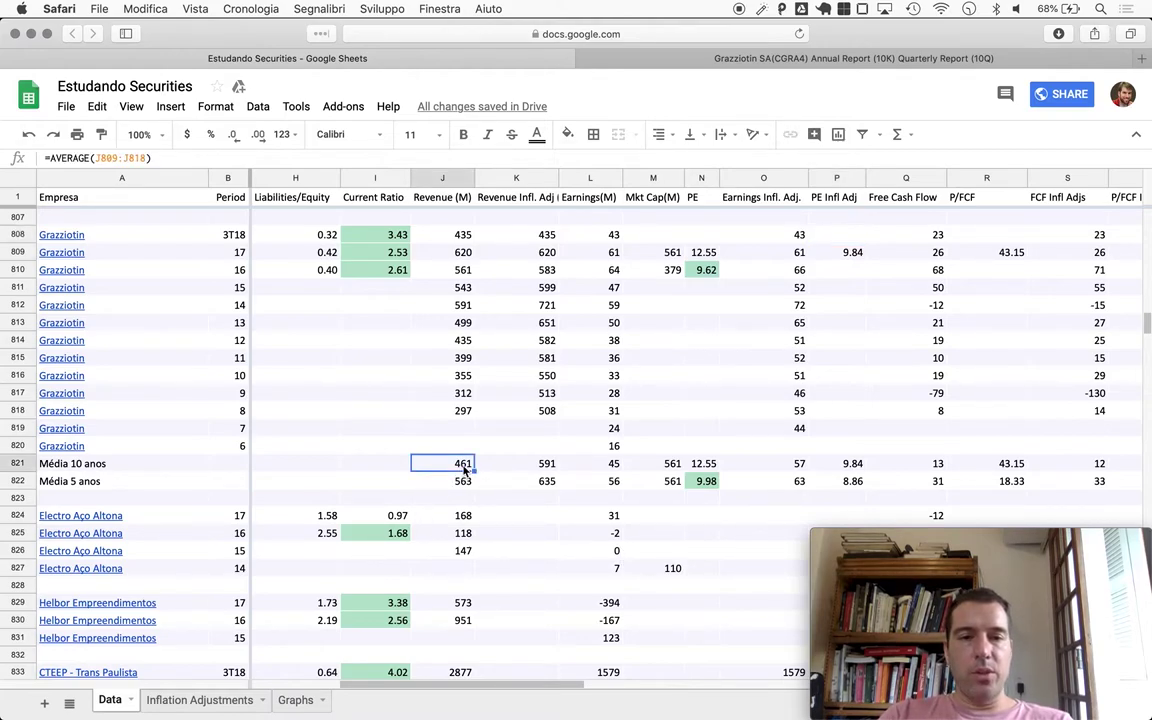
double_click(463, 470)
key("BackSpace")
key("BackSpace")
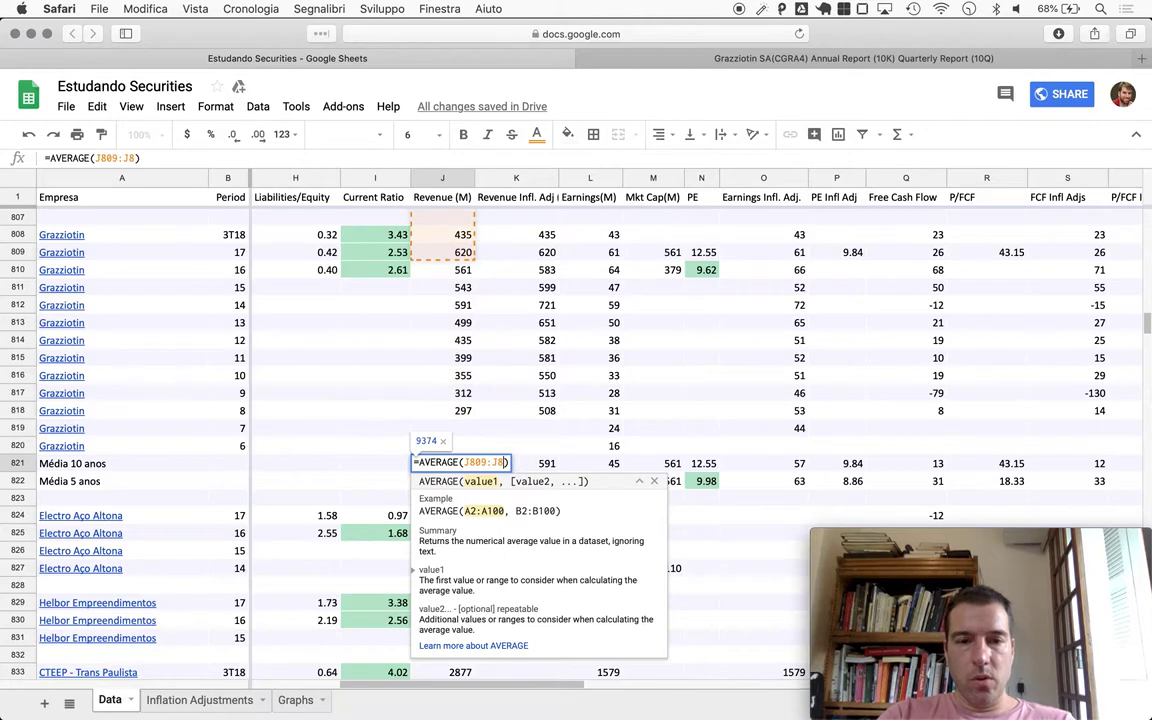
key("BackSpace")
key("BackSpace")
key("BackSpace")
type("08")
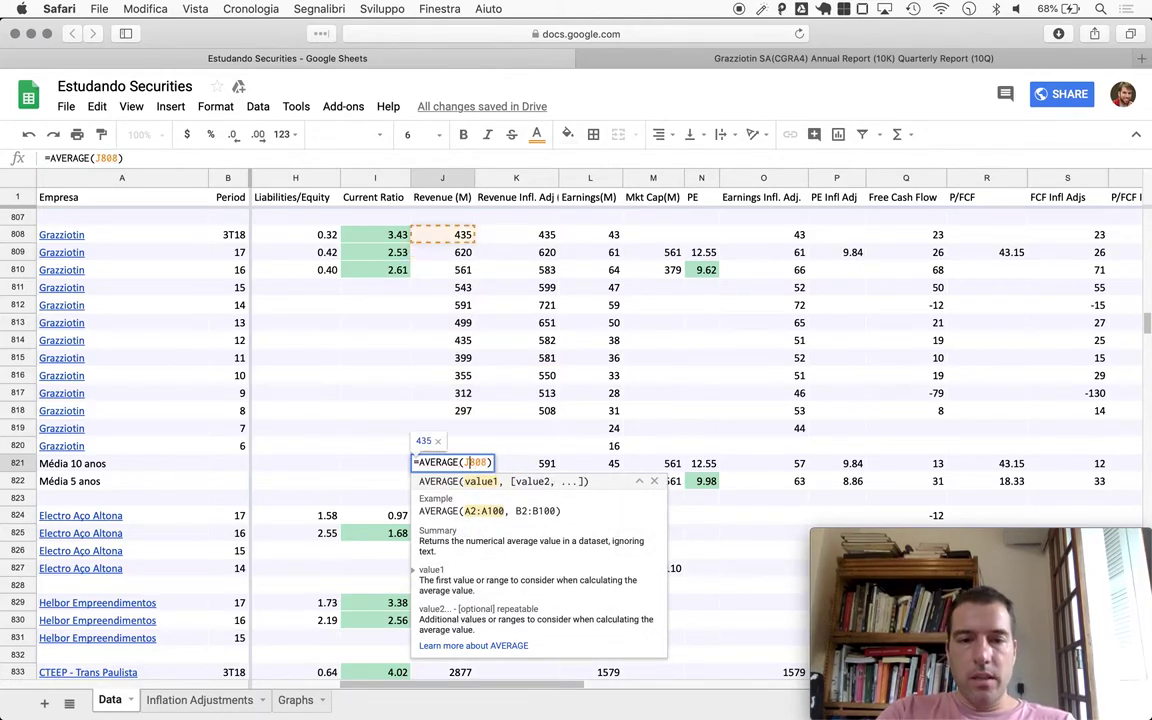
type("offset")
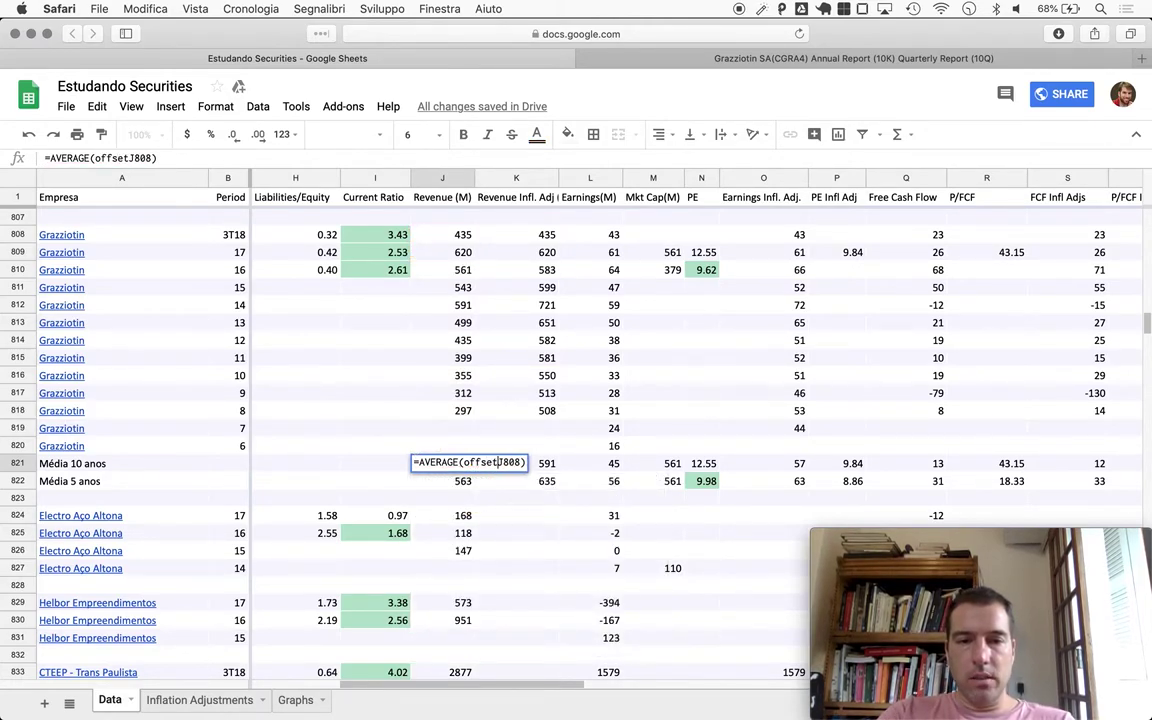
type("(")
key("Right")
key("Right")
key("Right")
type(";;0")
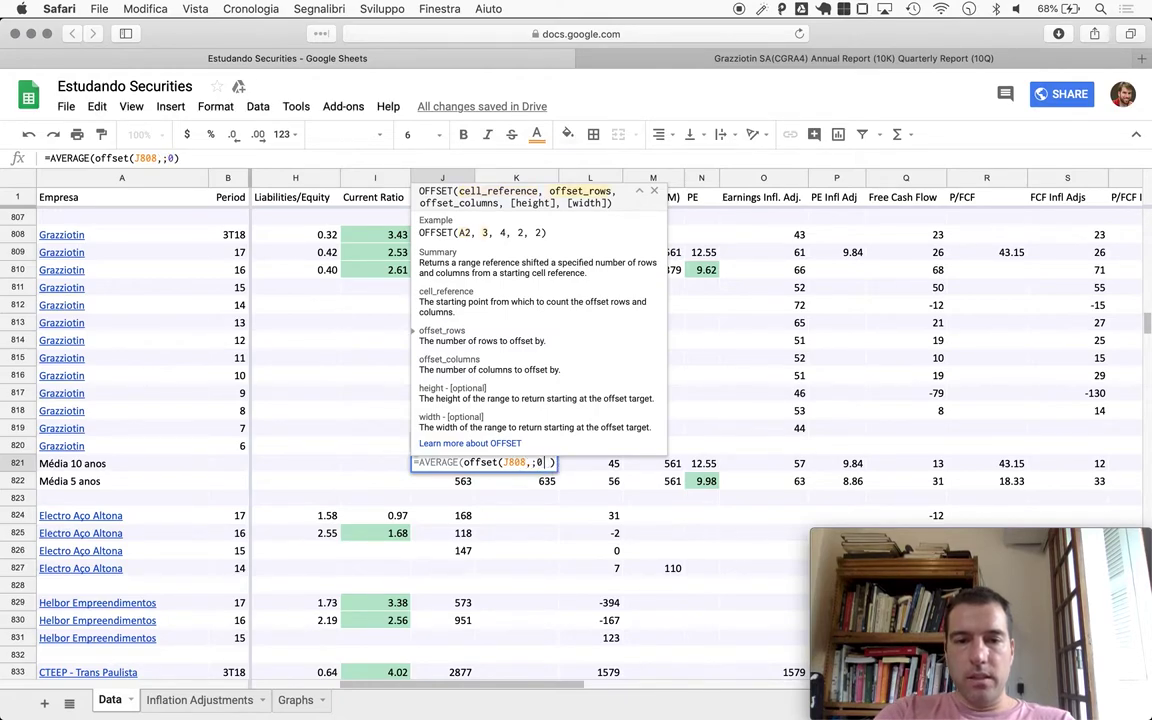
key("BackSpace")
key("BackSpace")
key("BackSpace")
type(",0,")
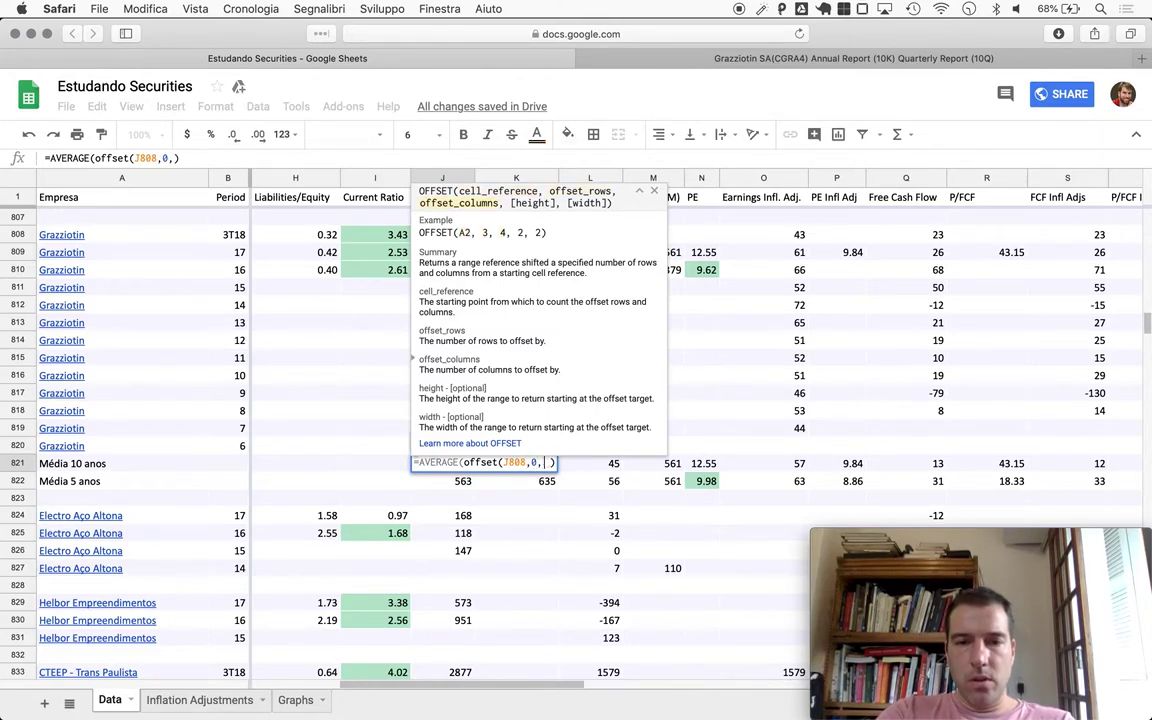
type("0,10,1")
key("Return")
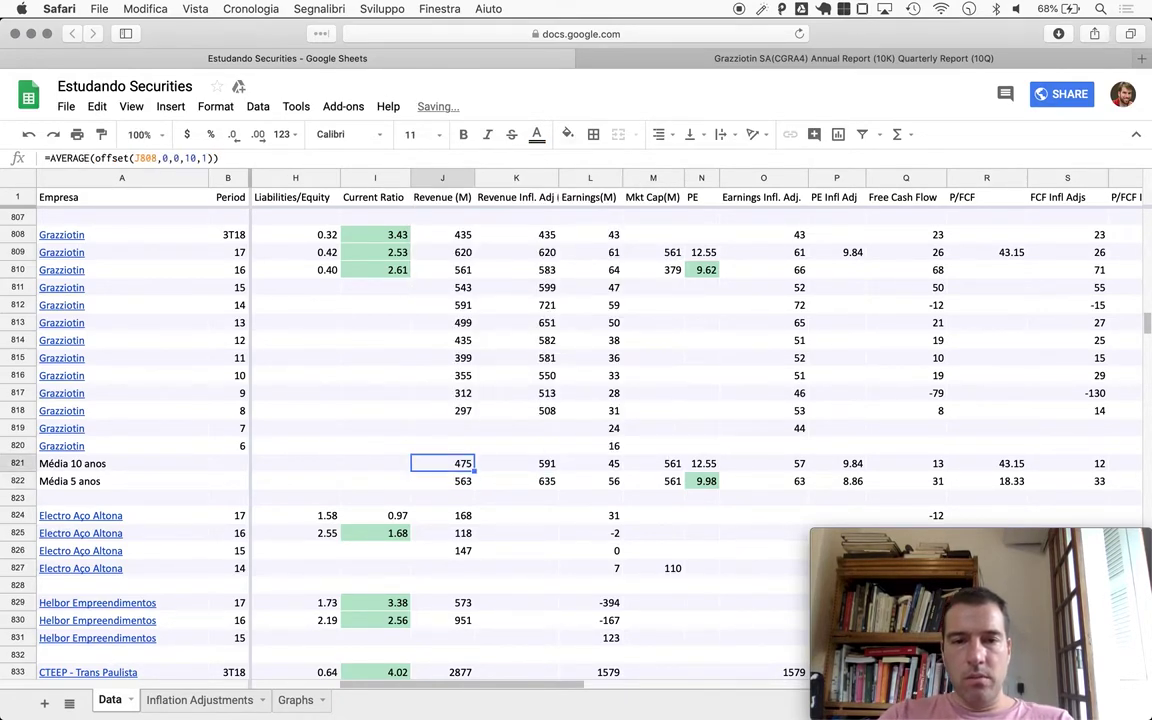
Copy the OFFSET average across row 821 to the Earnings, Earnings Infl. Adj. and Free Cash Flow averages.
key("ctrl+c")
key("Right")
key("Right")
key("ctrl+v")
key("Right")
key("Right")
key("Right")
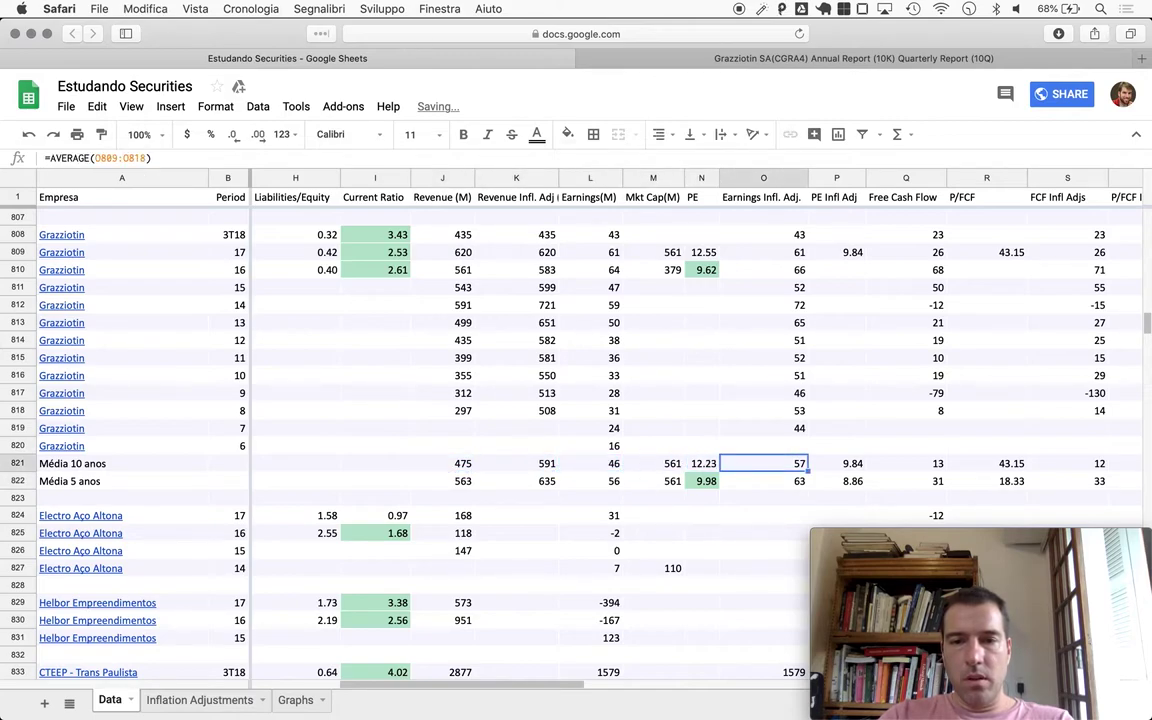
key("ctrl+v")
key("Right")
key("Right")
key("Right")
key("Left")
key("Left")
key("Left")
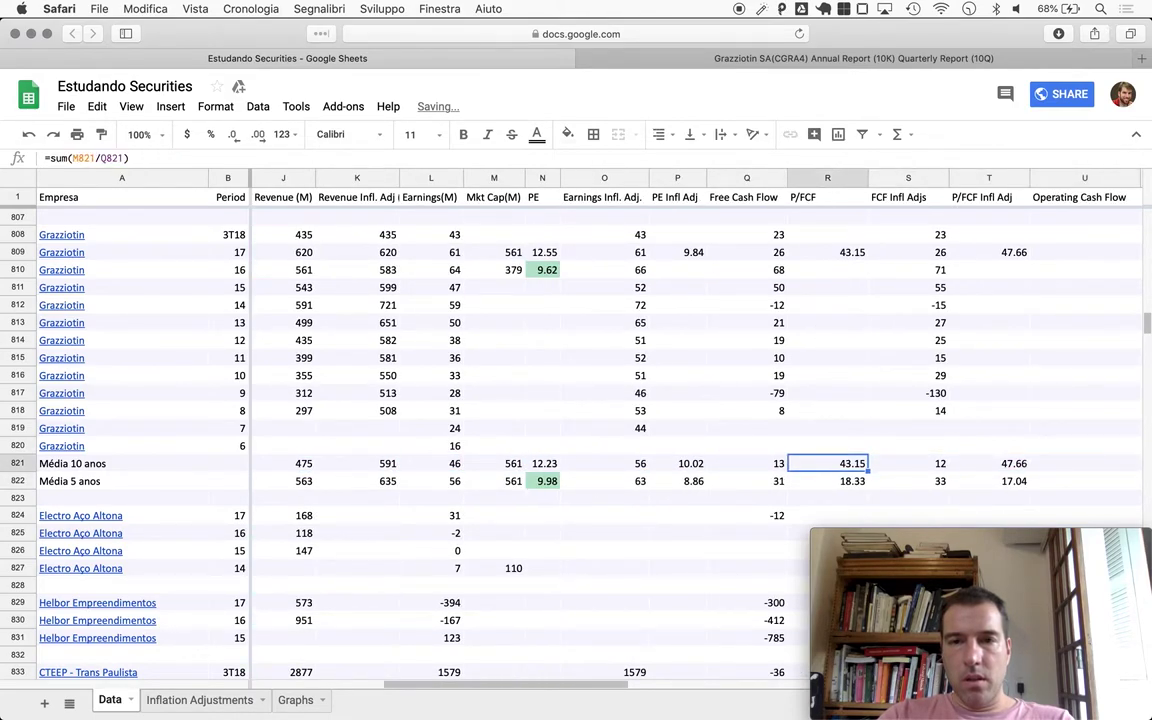
key("Left")
key("Left")
key("Left")
key("Right")
key("Right")
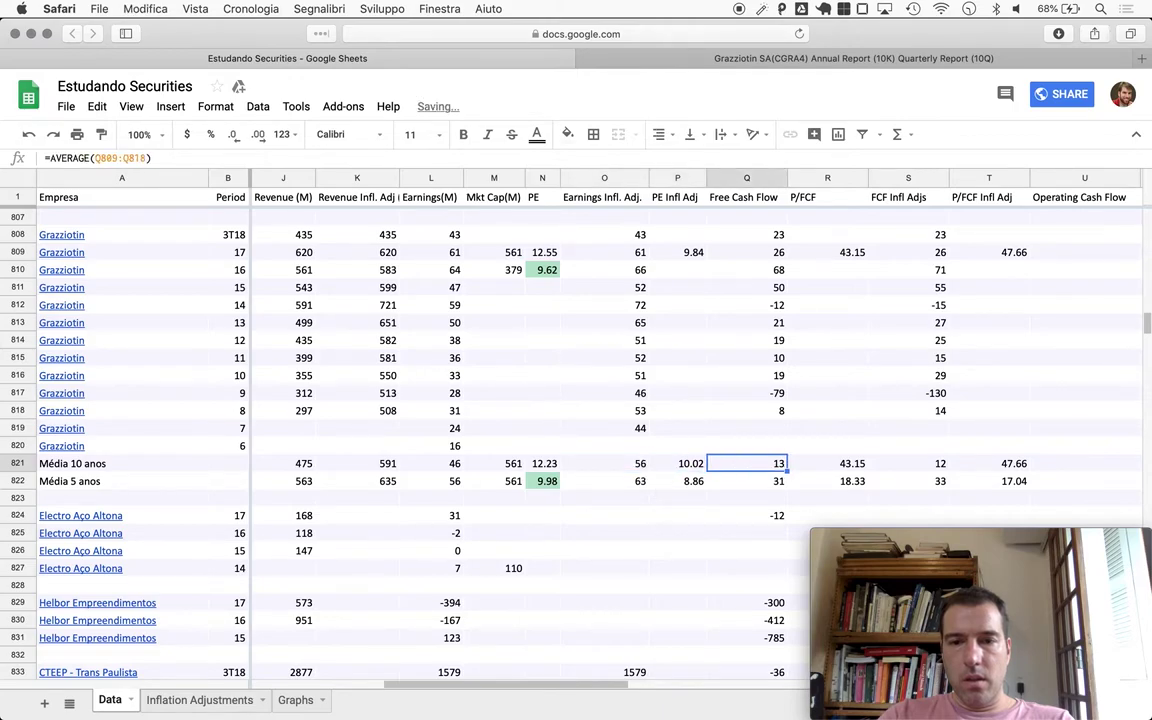
key("ctrl+v")
key("Right")
key("Right")
key("ctrl+v")
key("Left")
key("Left")
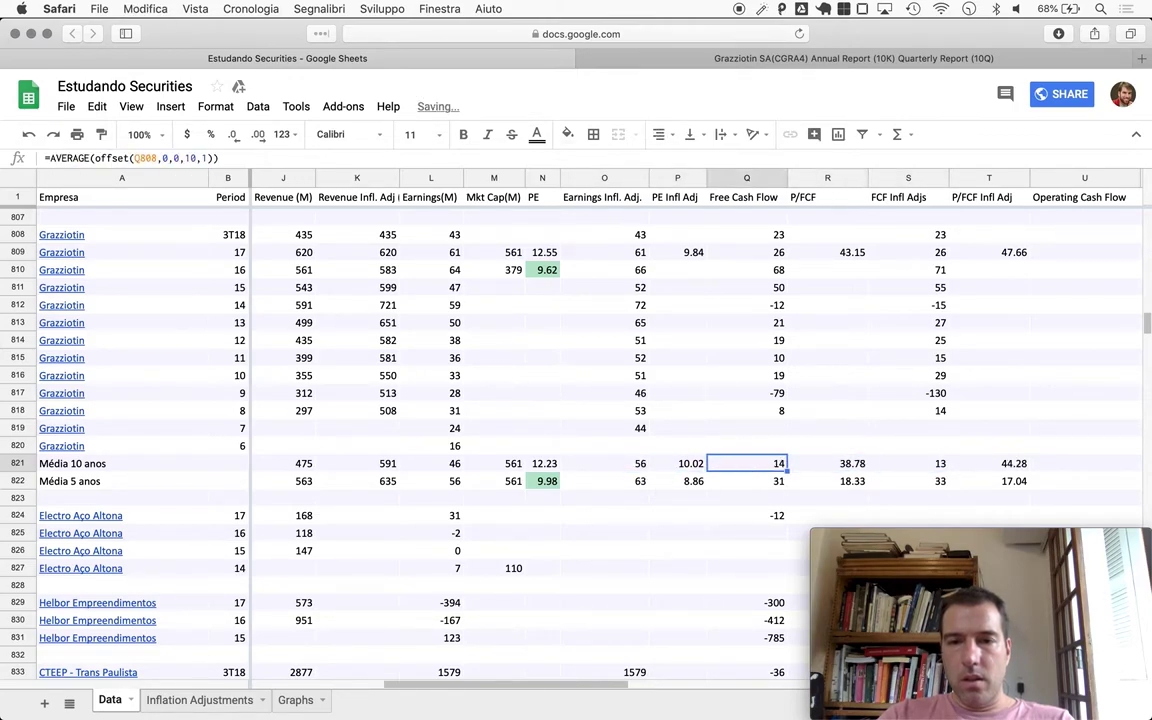
key("Left")
key("Left")
key("Left")
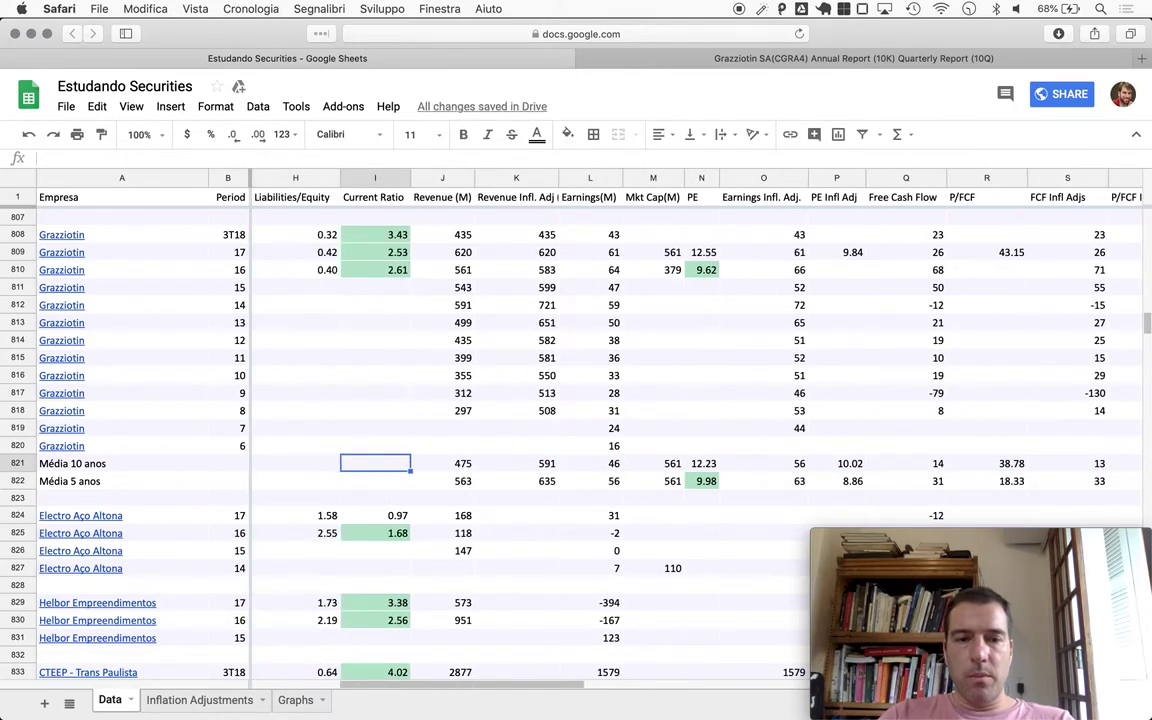
key("Right")
key("Right")
Reuse the 10-year formula for the Revenue 5-year average as OFFSET(J808,0,0,5,1).
key("Left")
key("ctrl+c")
key("Down")
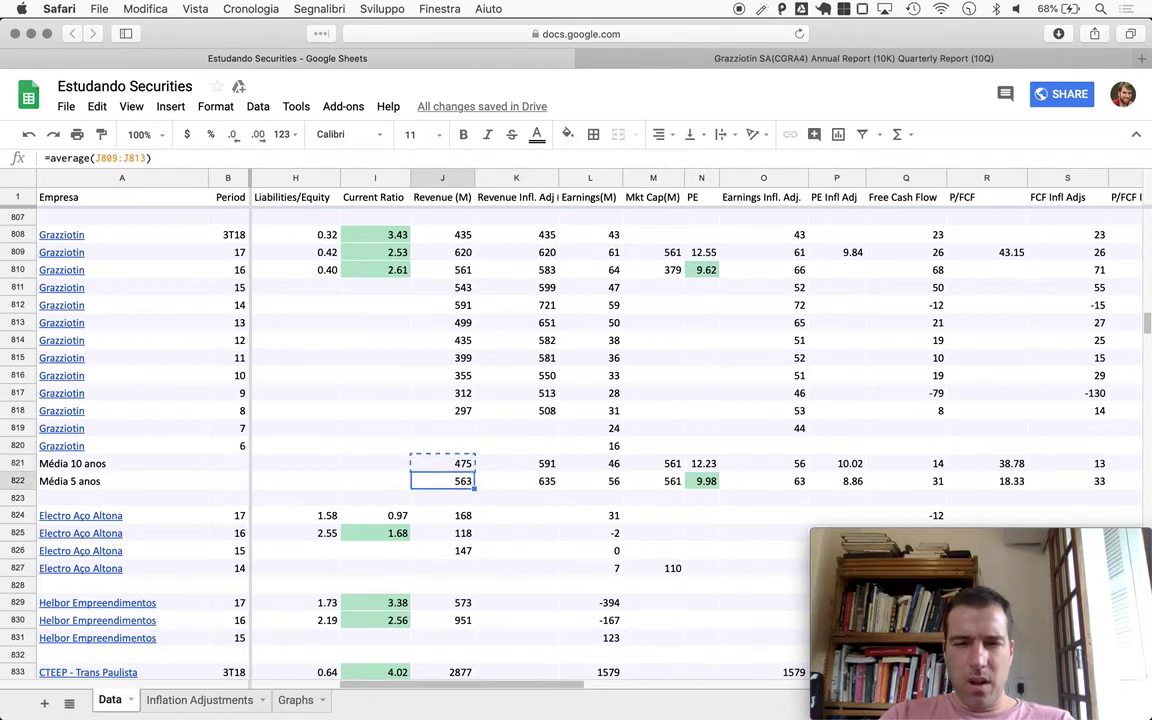
key("ctrl+v")
key("Return")
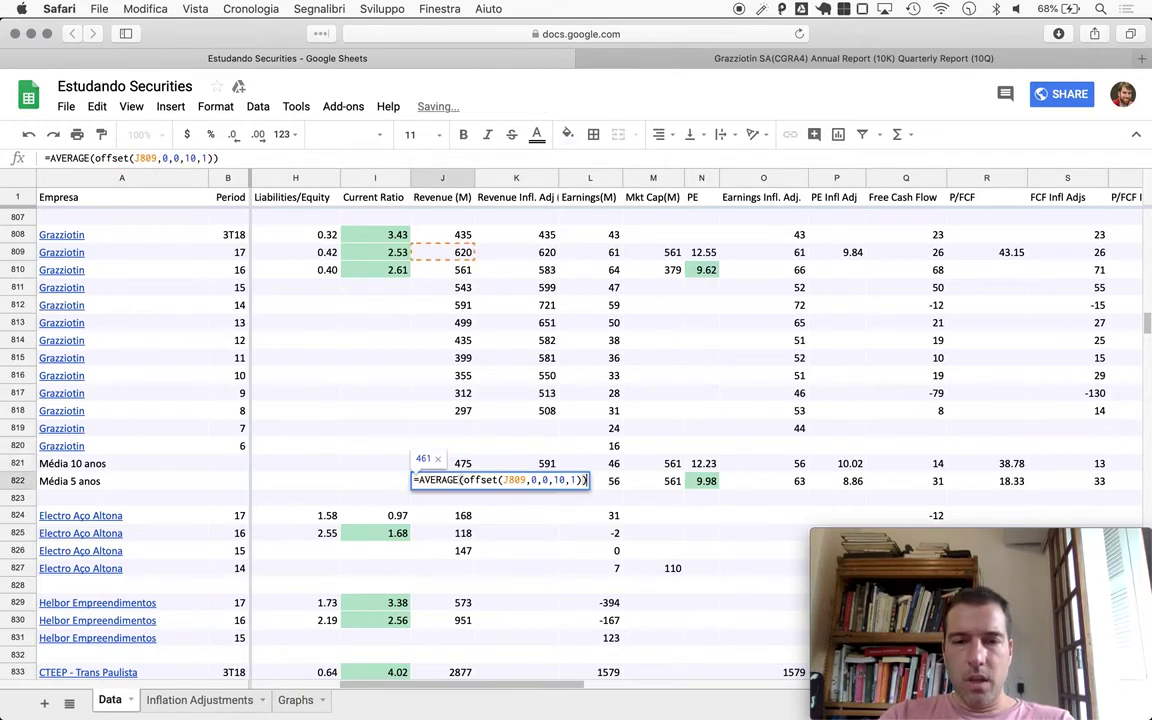
key("Left")
key("Left")
key("Left")
key("Left")
key("BackSpace")
key("BackSpace")
type("5")
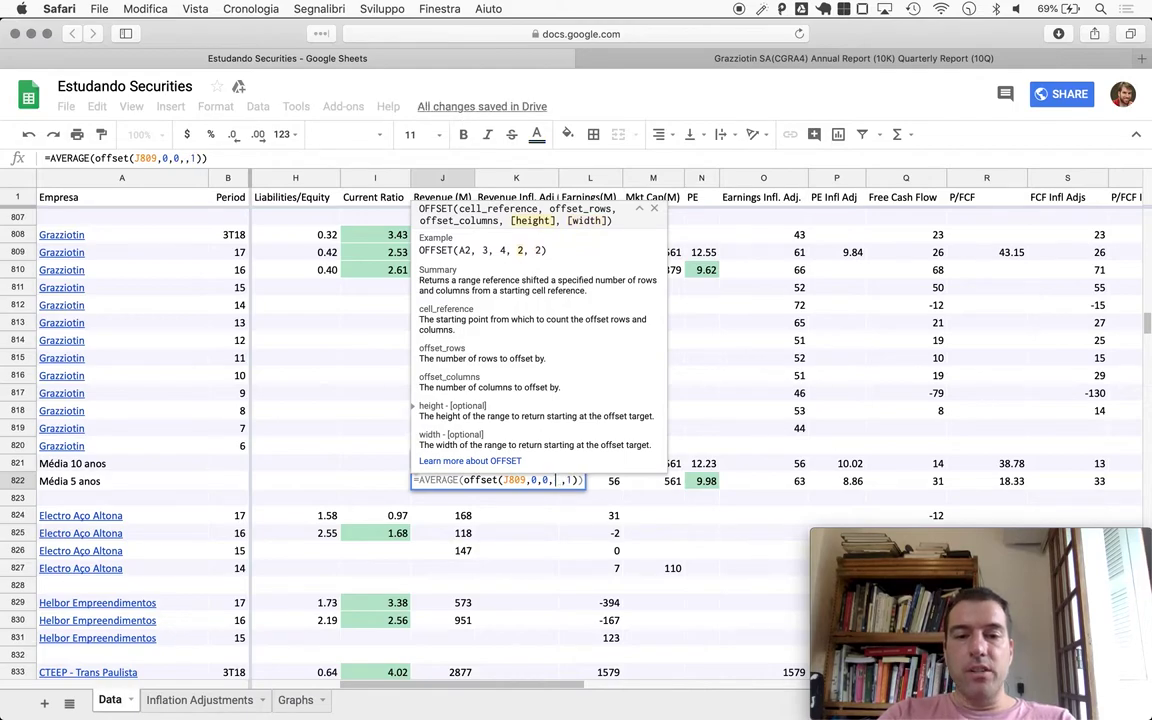
key("Left")
key("Left")
key("Left")
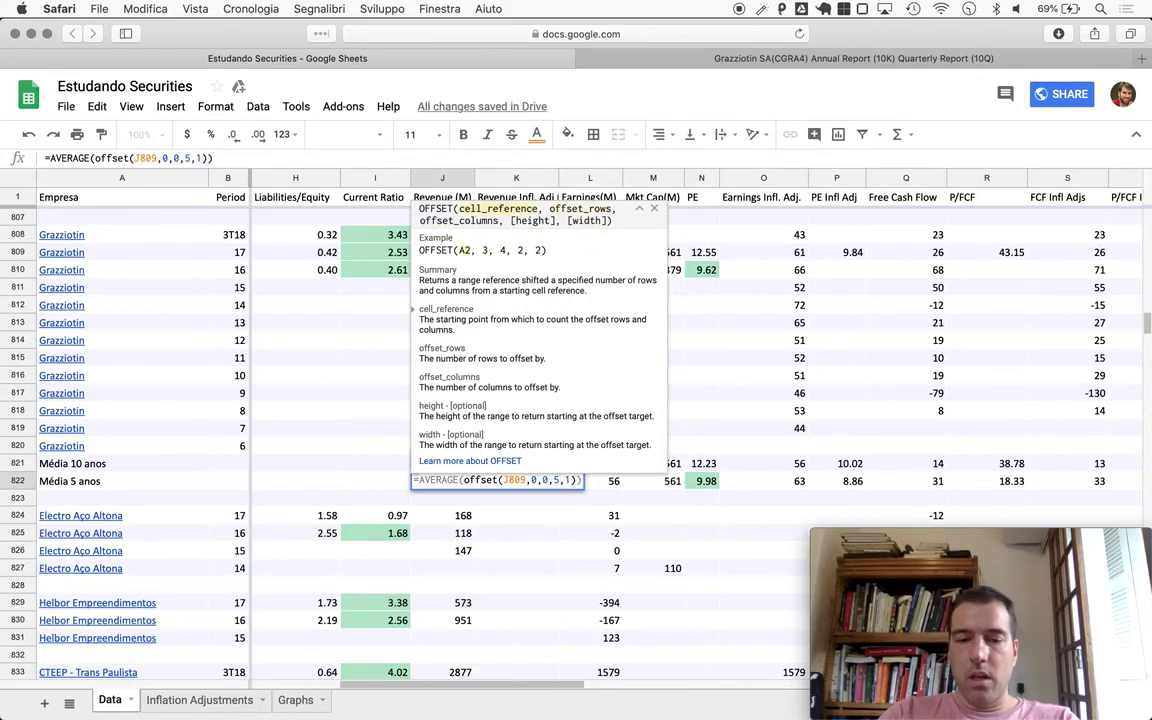
key("Up")
key("Return")
key("Up")
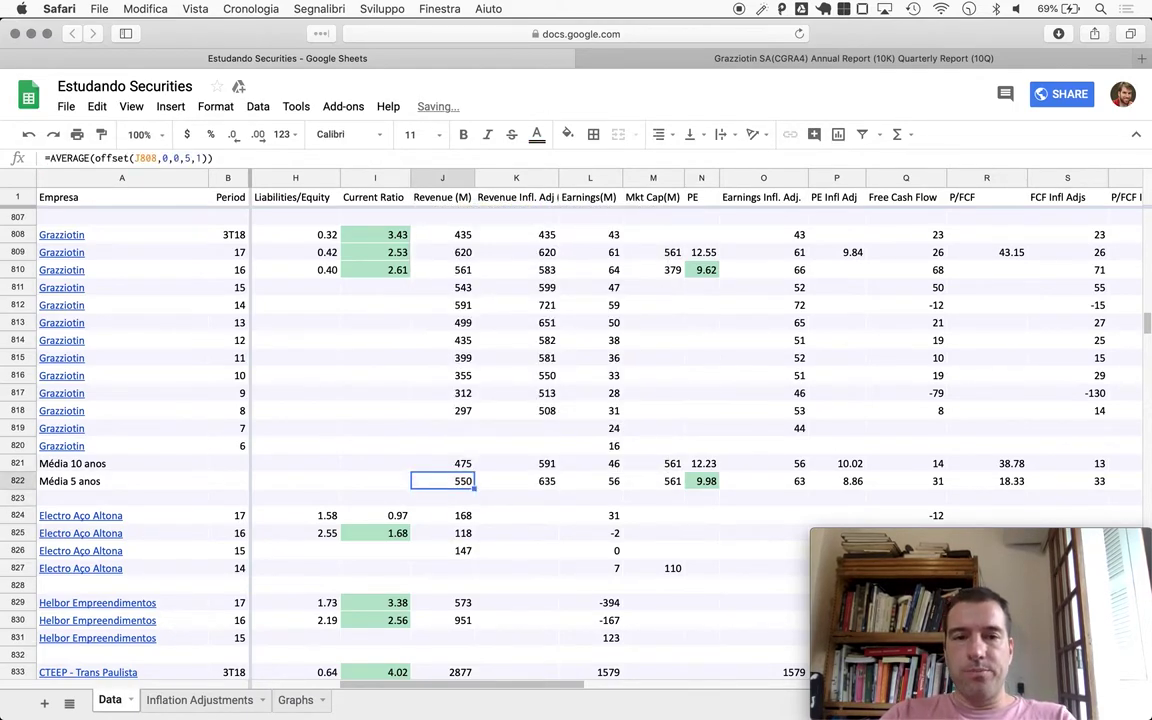
key("Return")
key("Escape")
Copy the five-year formula to the Infl. Adj, Earnings, Free Cash Flow and FCF Infl Adjs cells.
key("ctrl+c")
key("Right")
key("Right")
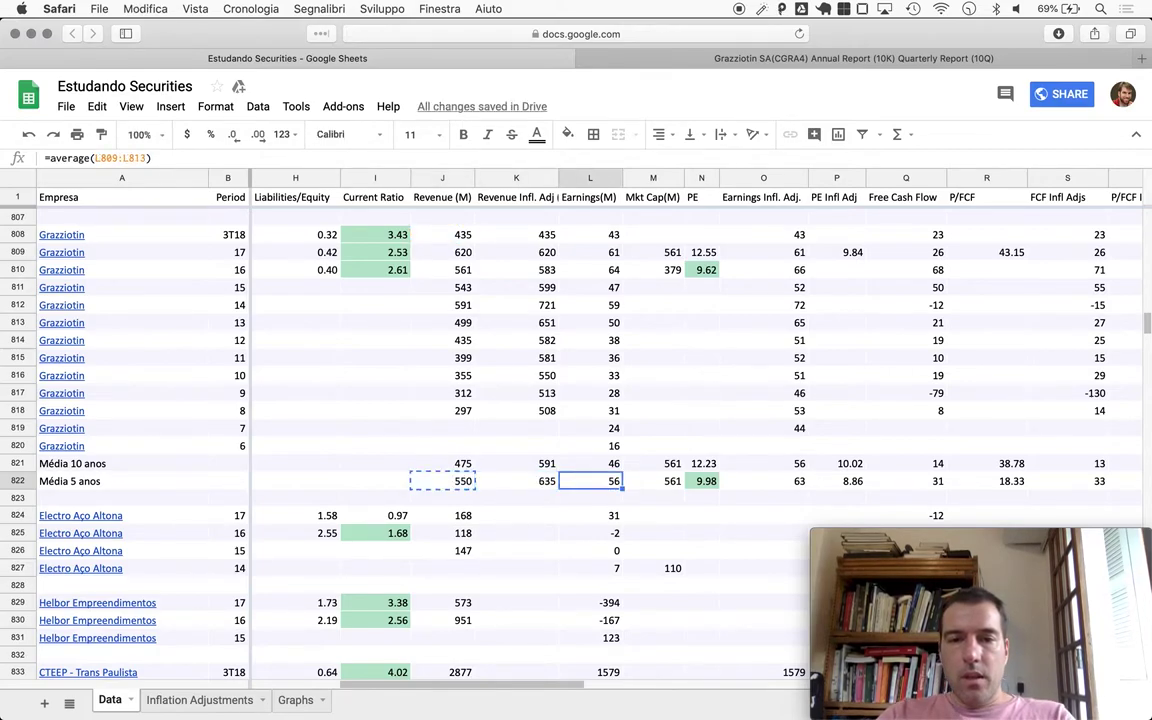
key("Left")
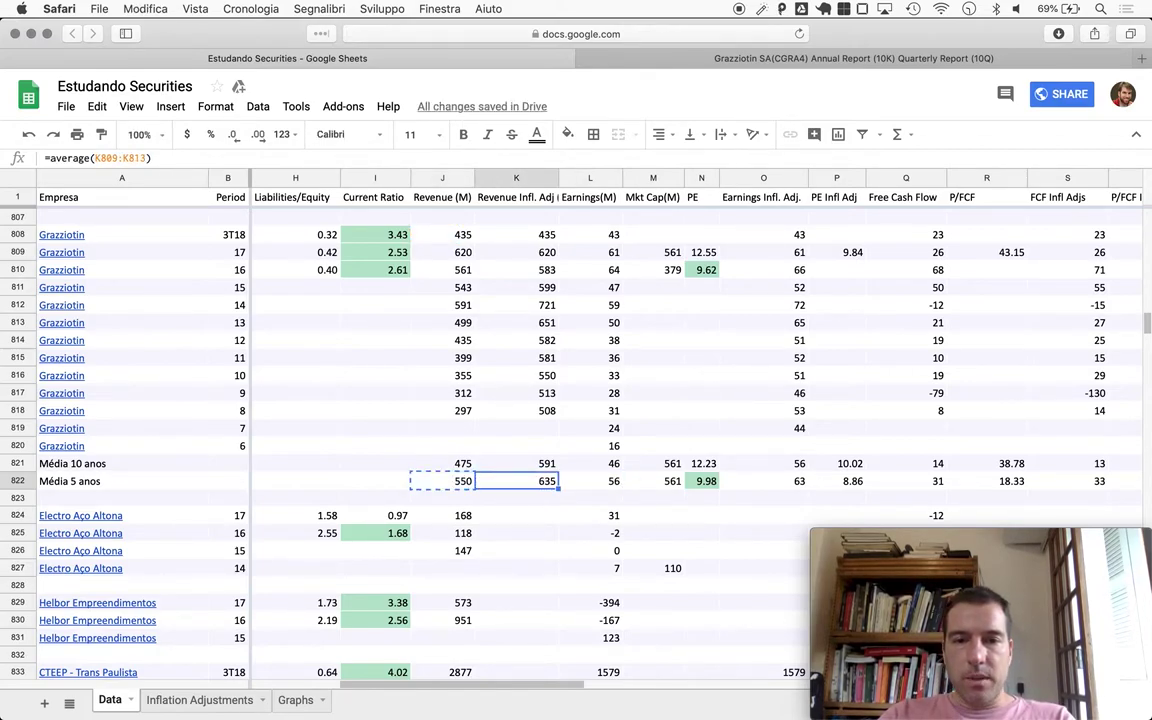
key("ctrl+v")
key("Right")
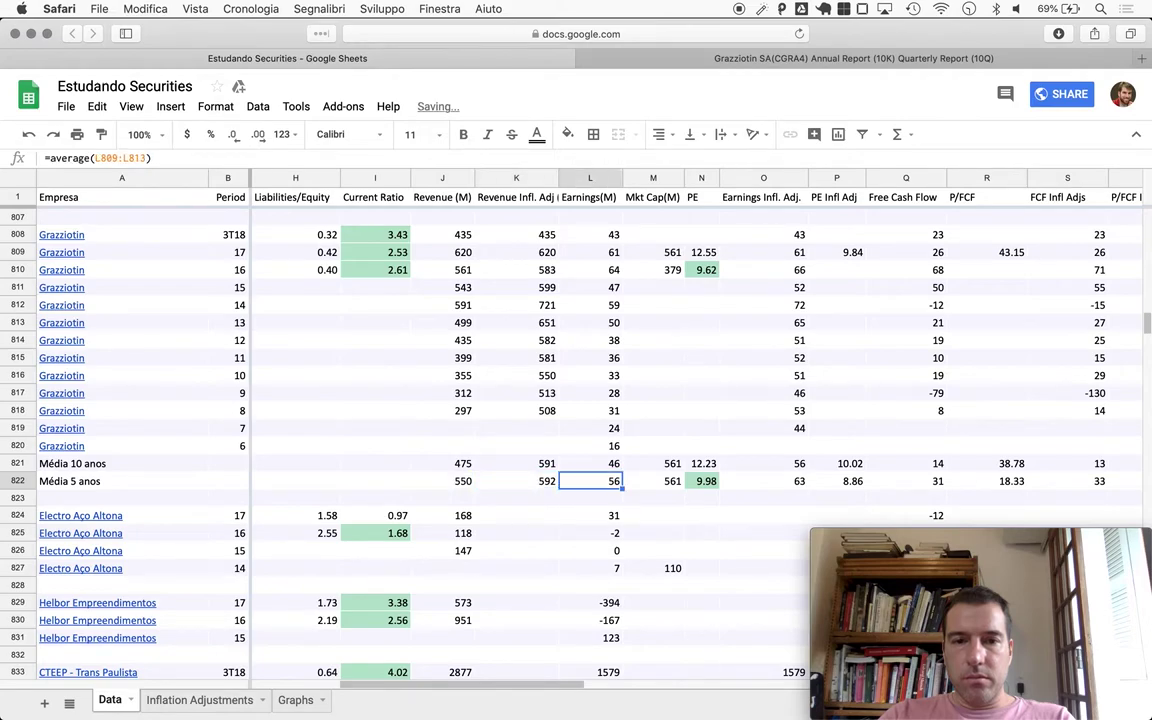
key("ctrl+v")
key("Right")
key("Right")
key("Right")
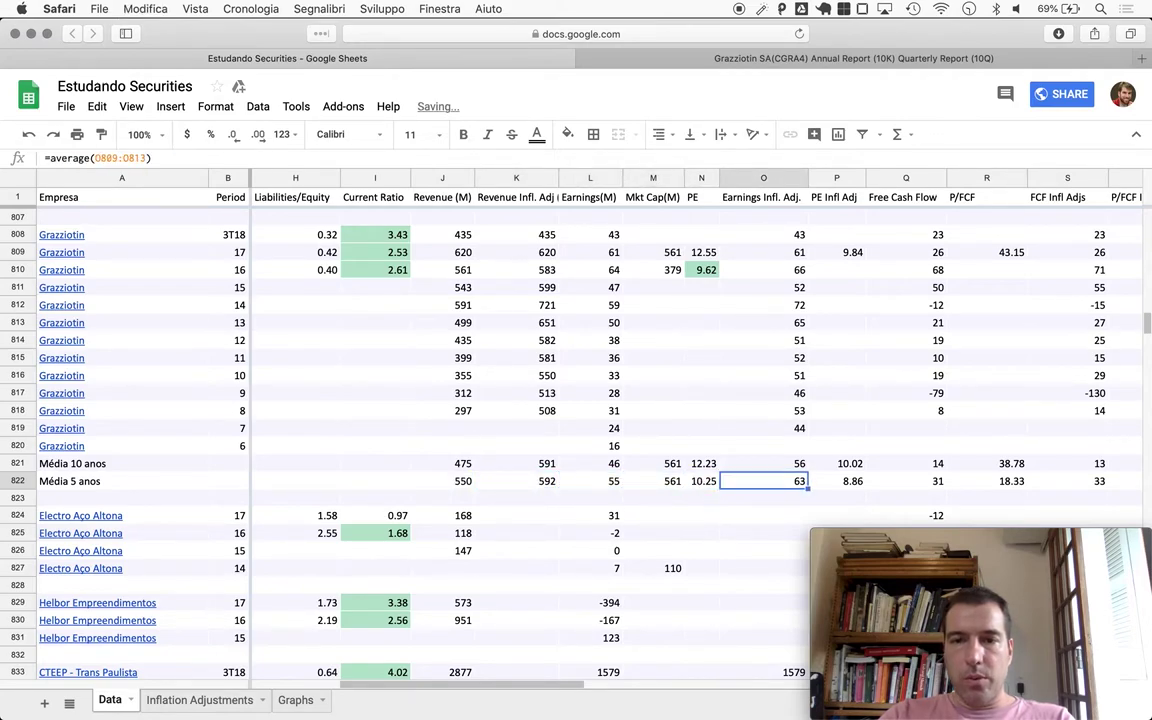
key("ctrl+v")
key("Right")
key("ctrl+v")
key("Right")
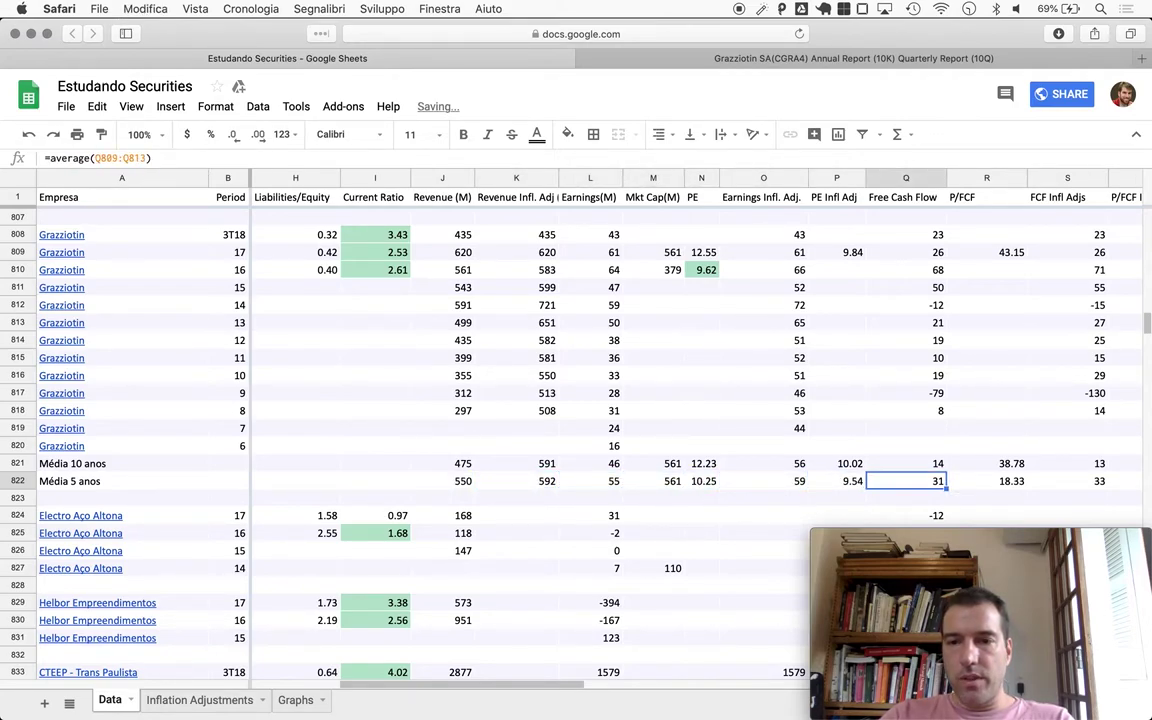
key("ctrl+v")
key("Right")
key("ctrl+v")
key("Right")
key("ctrl+v")
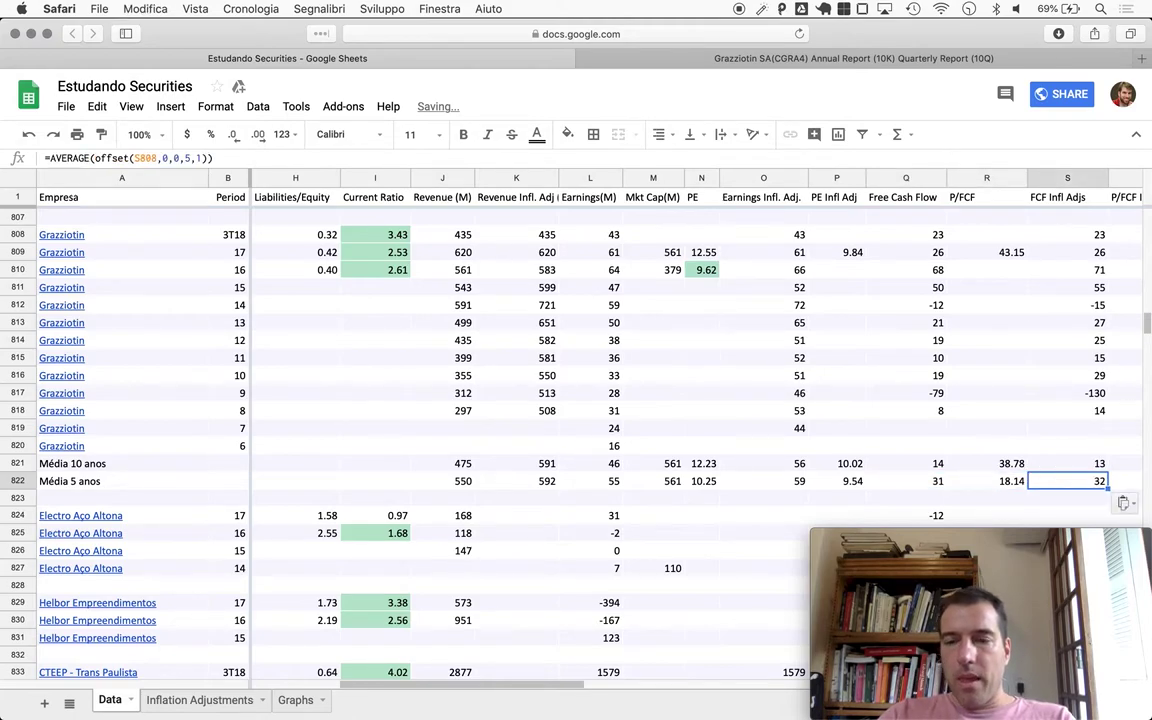
key("Right")
key("Left")
key("Left")
key("Left")
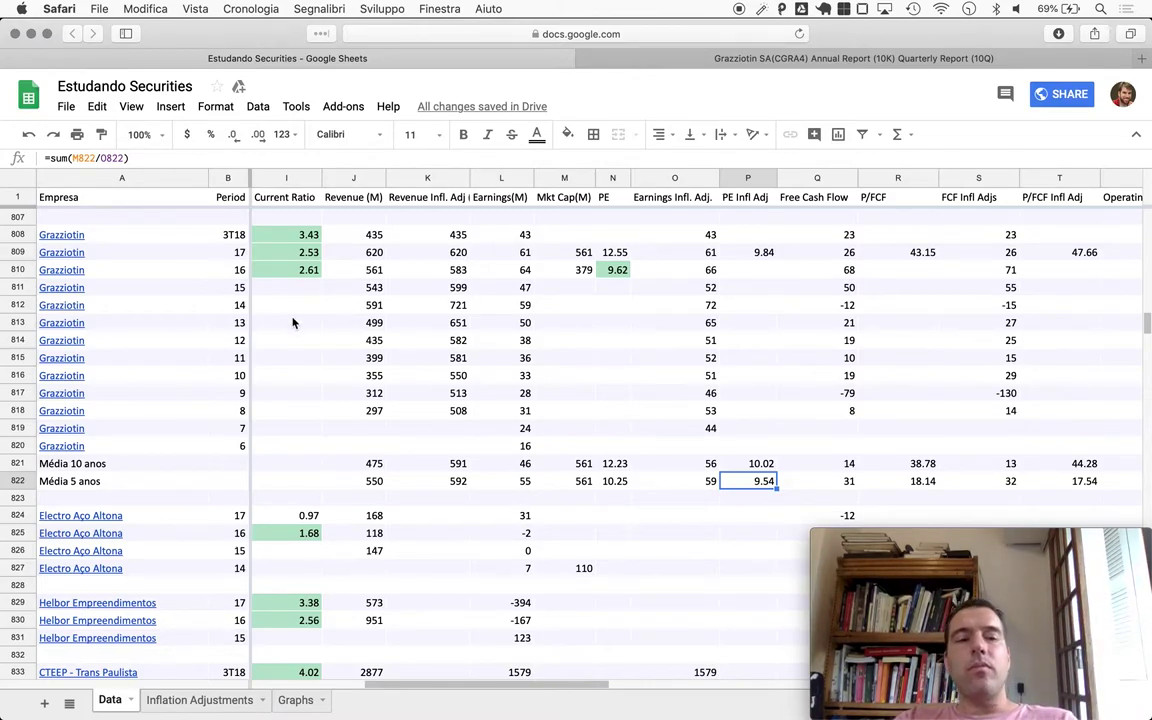
Open Grazziotin's Morningstar quote page to read its 453.0996 Mil market cap.
key("ctrl+Tab")
scroll(136, 213, "up", 2)
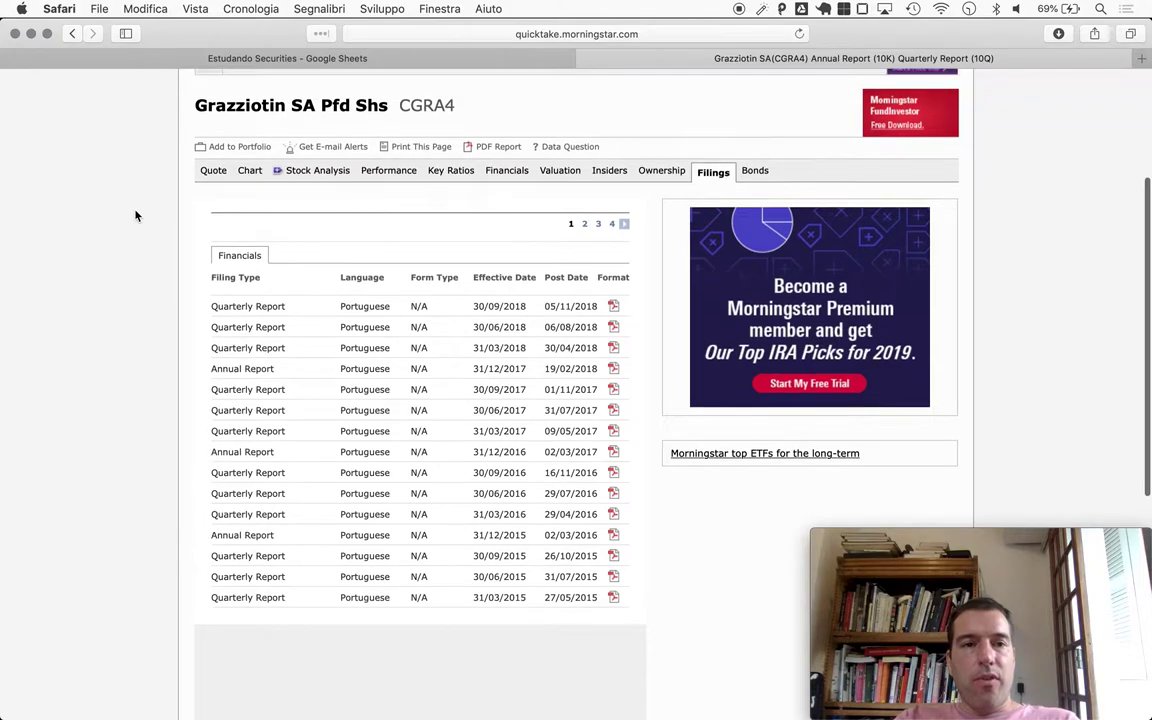
left_click(214, 171)
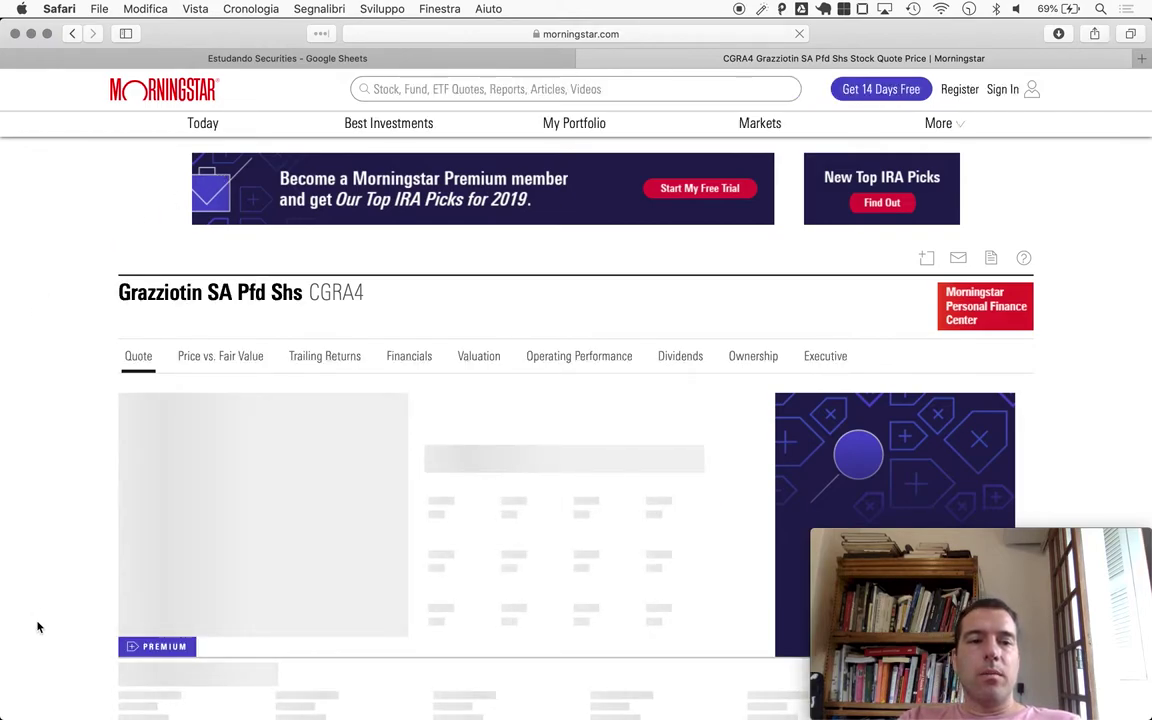
scroll(38, 627, "down", 4)
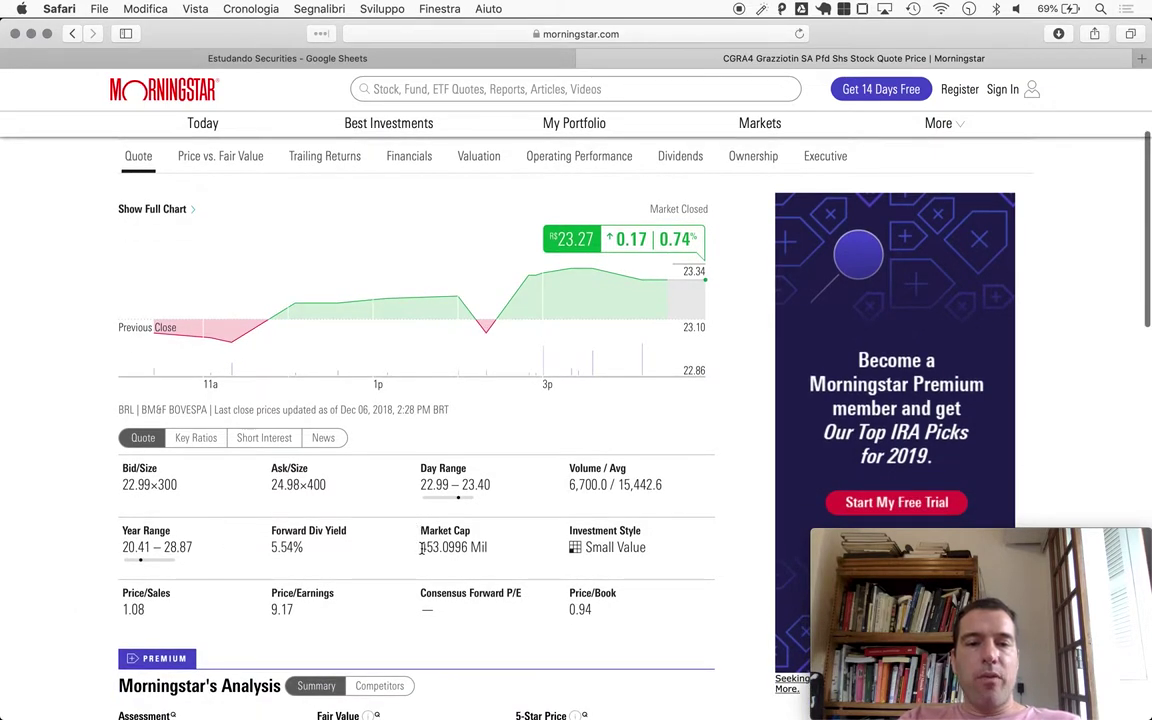
key("ctrl+shift+Tab")
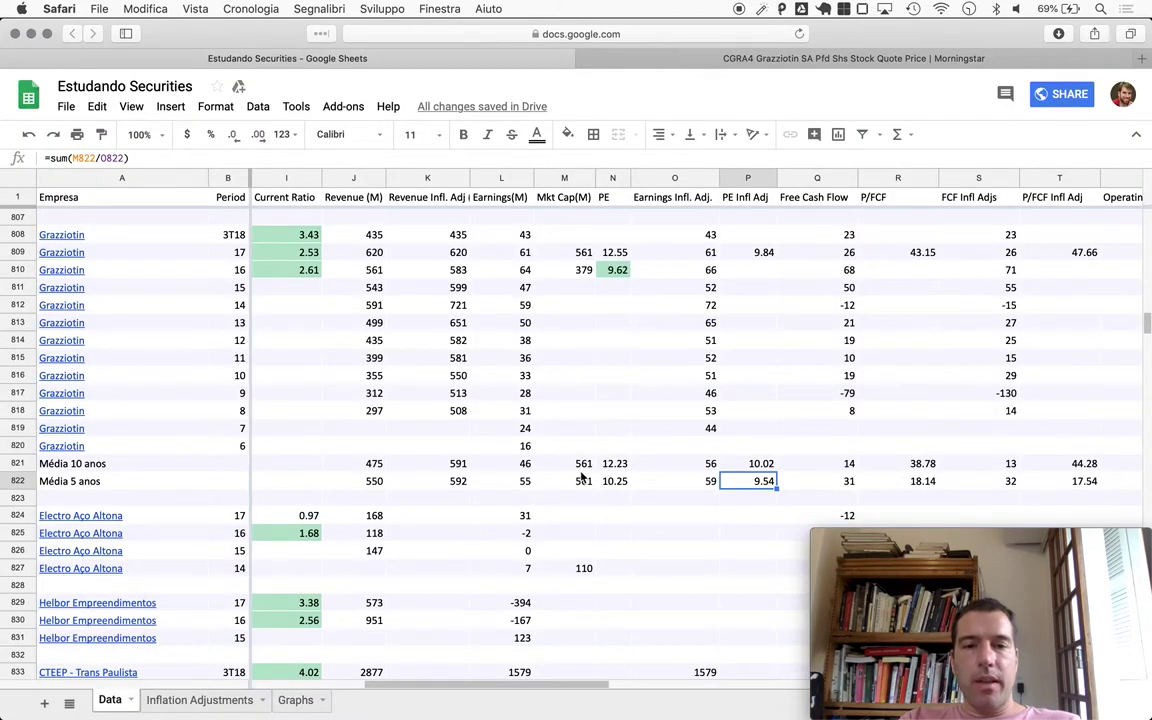
Enter 453 as Grazziotin's market cap in cell M821.
left_click(586, 465)
type("453")
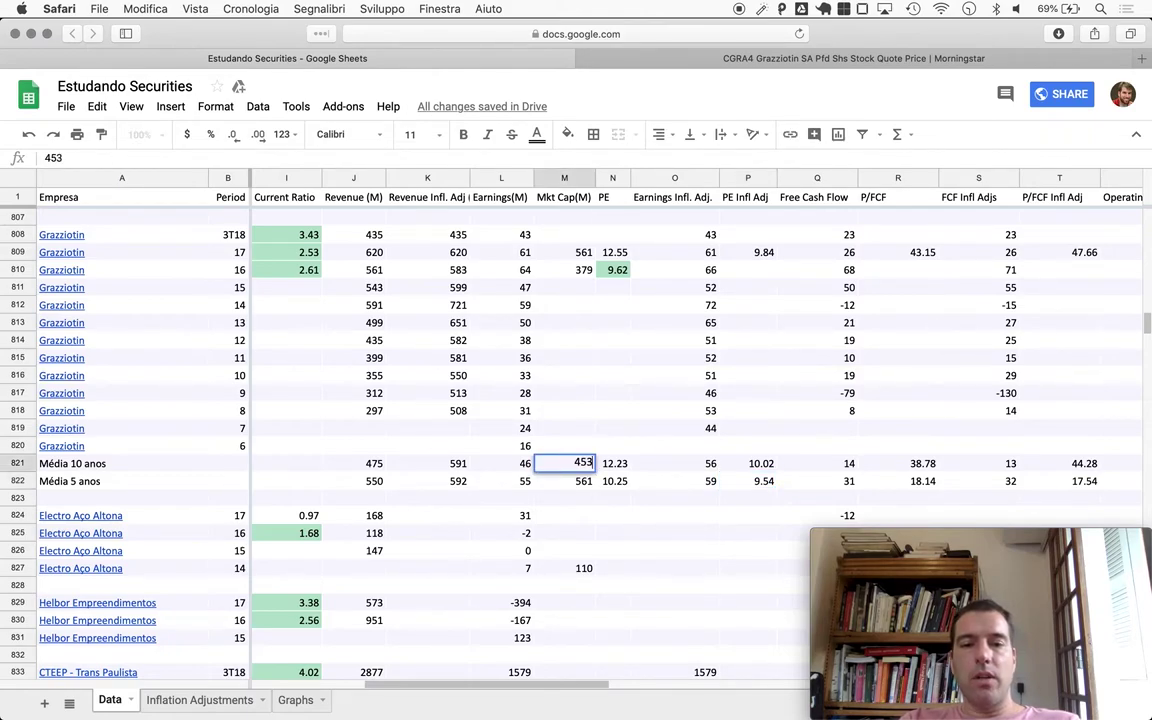
key("Return")
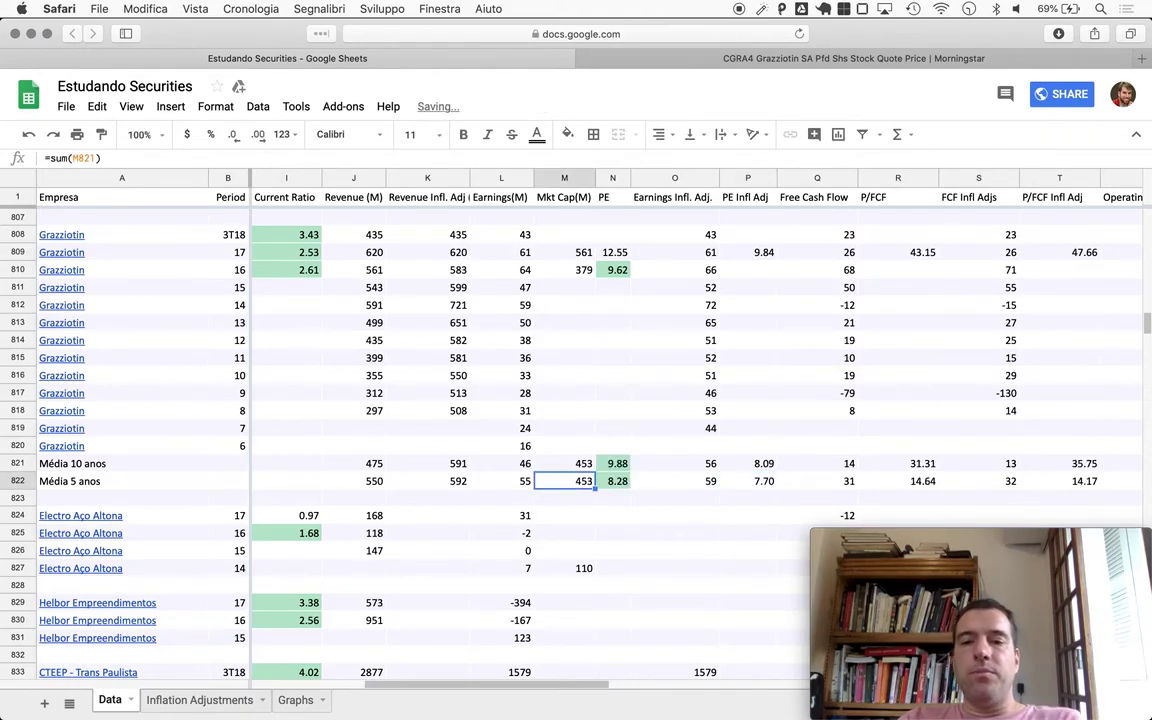